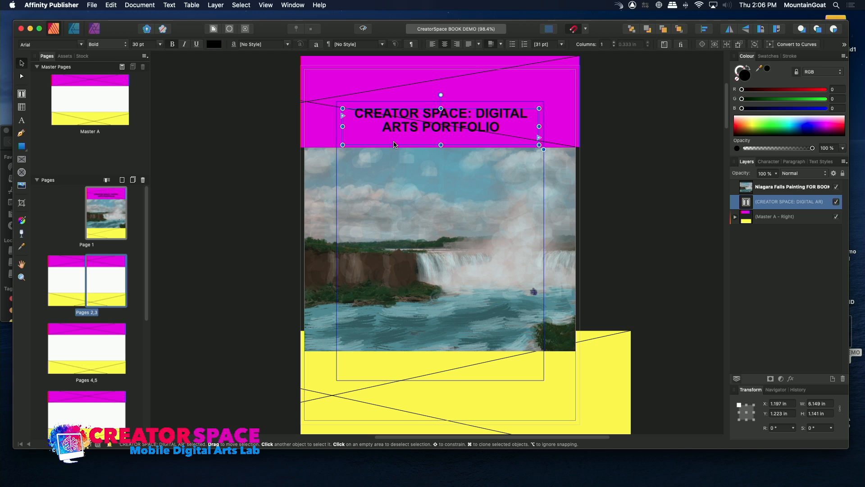
- Set the font of the cover title "CREATOR SPACE: DIGITAL ARTS PORTFOLIO" to Chalkboard
double_click(410, 126)
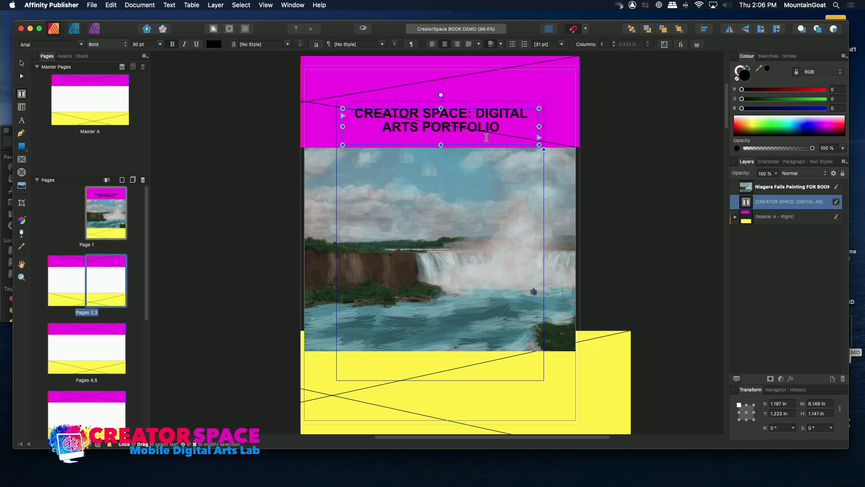
key(super+a)
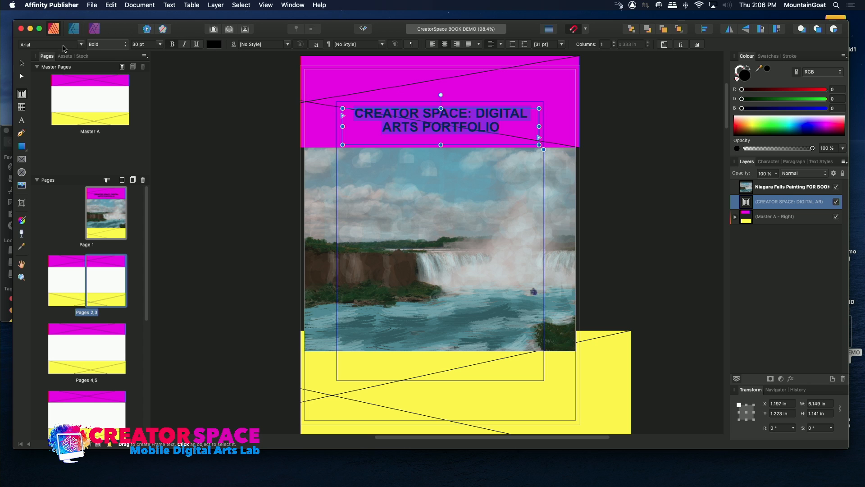
click(82, 45)
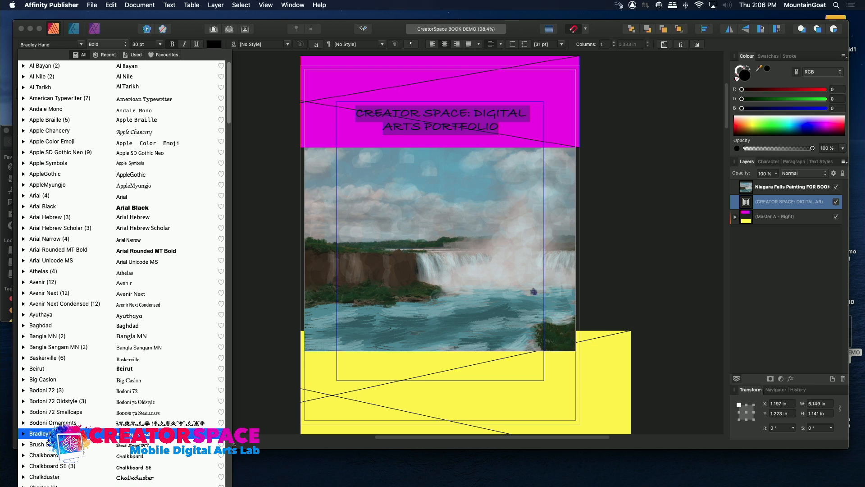
click(43, 454)
click(411, 124)
- Recolour the whole cover title to a pale cream, RGB 226, 226, 201, and deselect it
drag(496, 129, 339, 104)
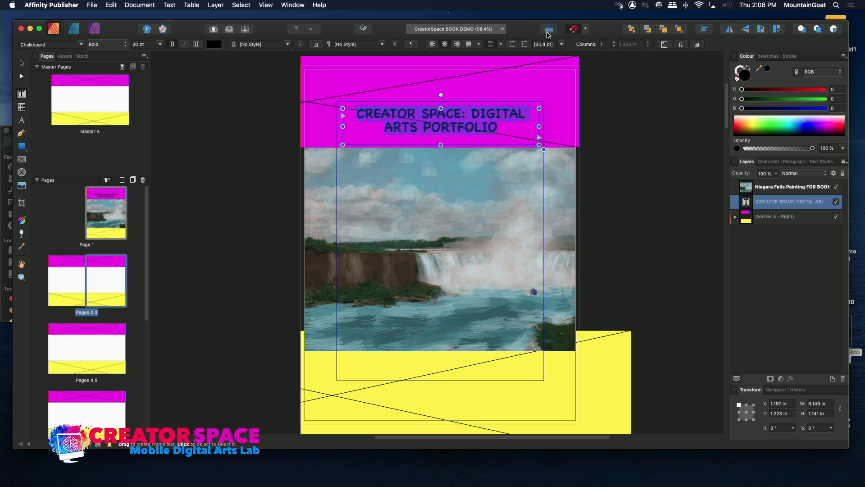
click(216, 45)
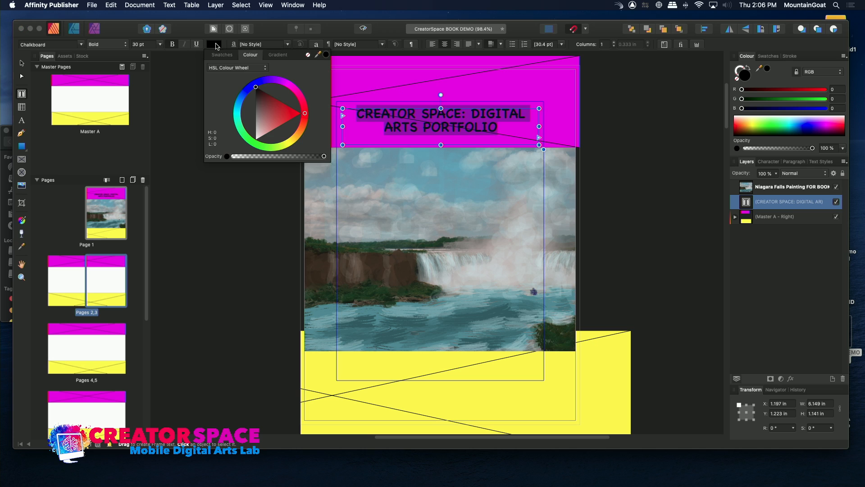
click(289, 118)
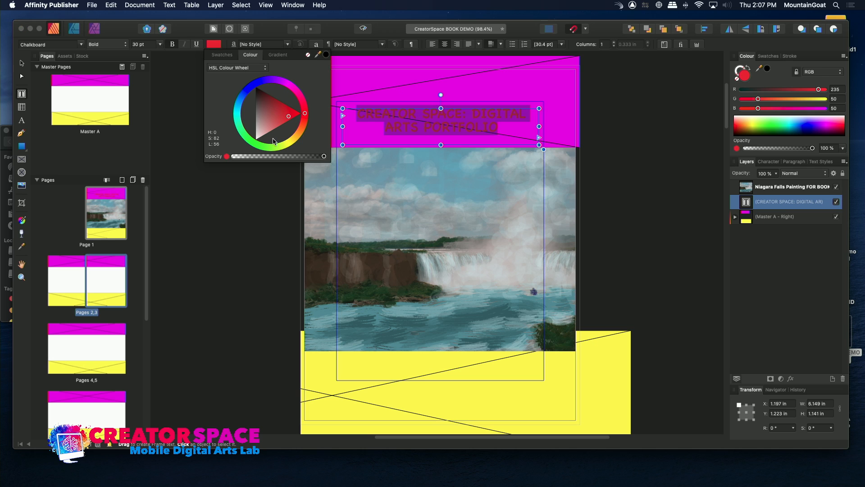
click(290, 145)
click(254, 115)
drag(254, 114, 250, 113)
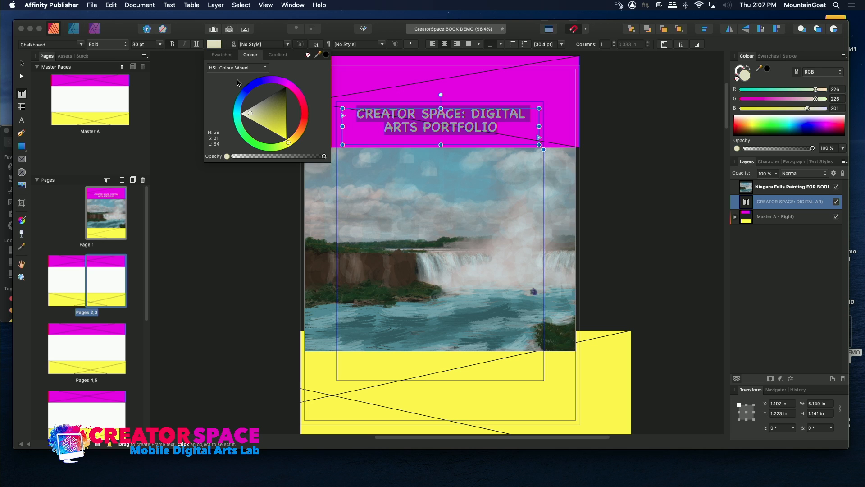
click(264, 192)
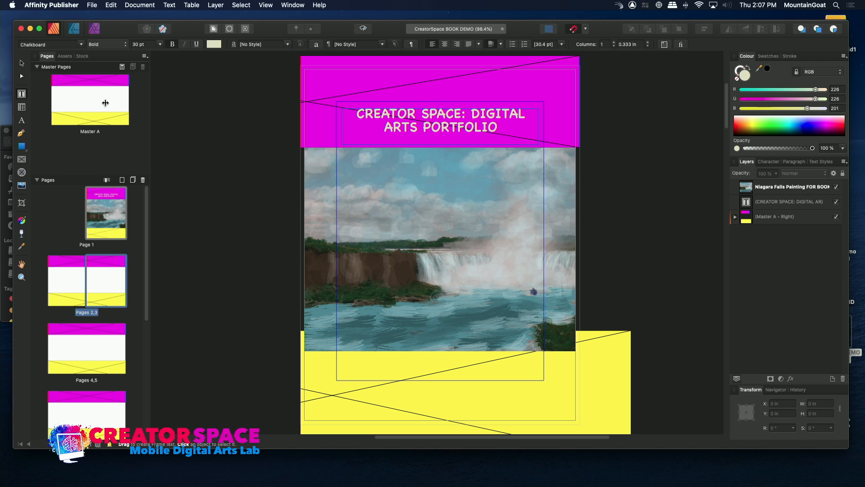
- Open the Master A spread and examine its magenta and yellow picture frames and the document pages based on it
click(21, 63)
double_click(75, 110)
click(330, 143)
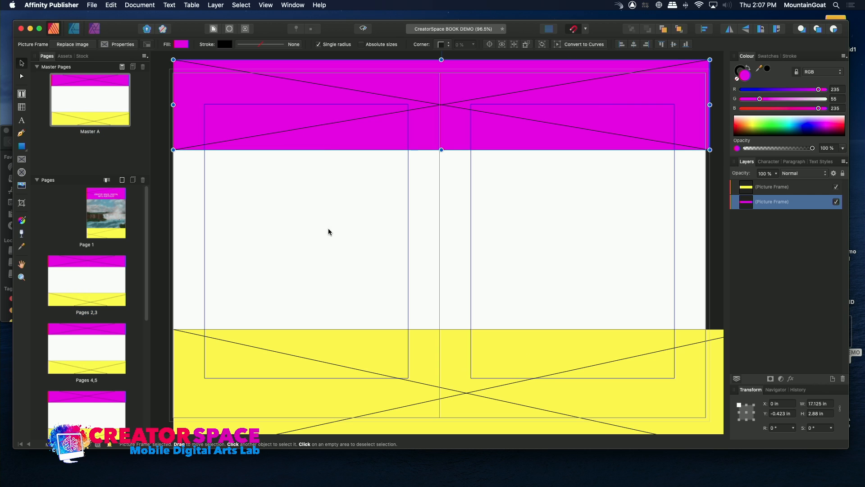
click(309, 406)
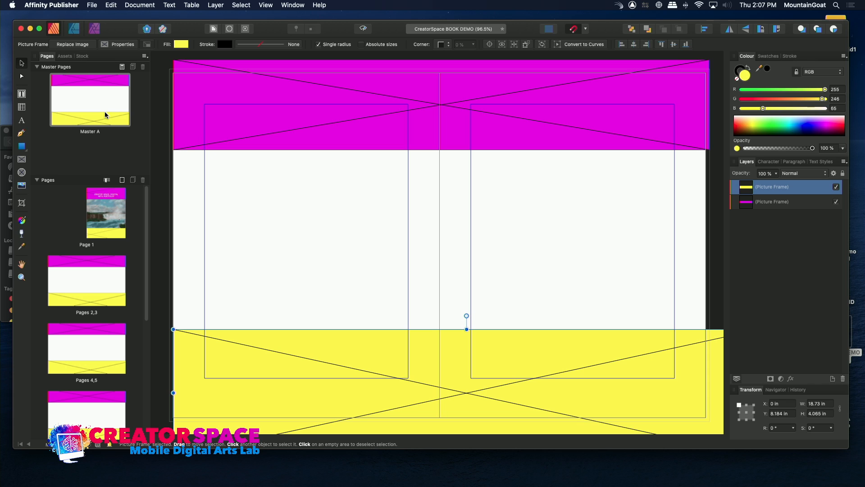
click(96, 209)
click(113, 285)
click(70, 343)
click(109, 351)
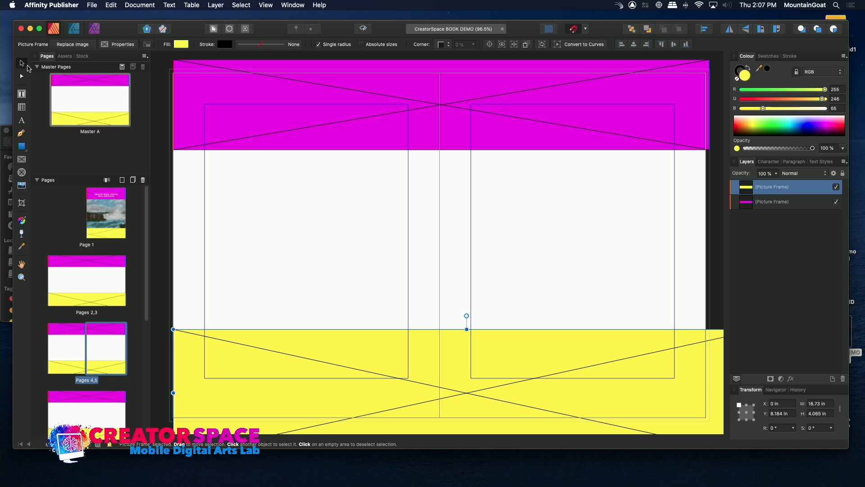
- On page 1, add a text frame about 6.15 by 0.4 in below the painting reading "An overview of digital arts workshops"
click(106, 228)
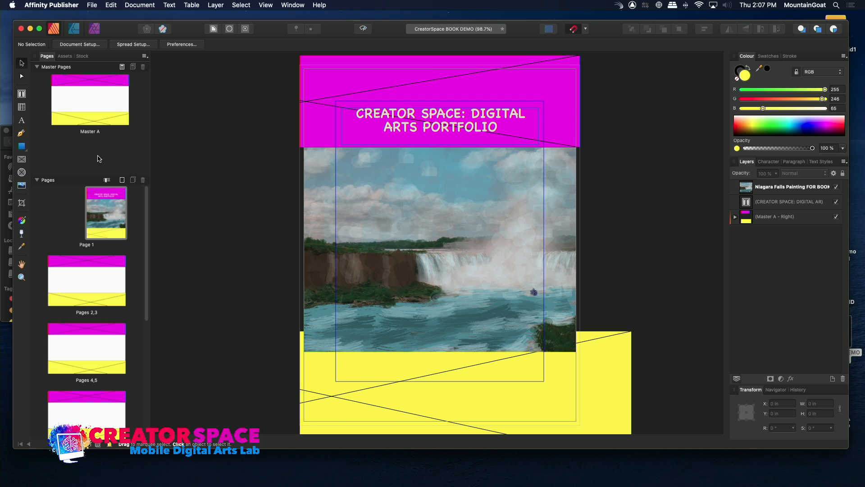
key(t)
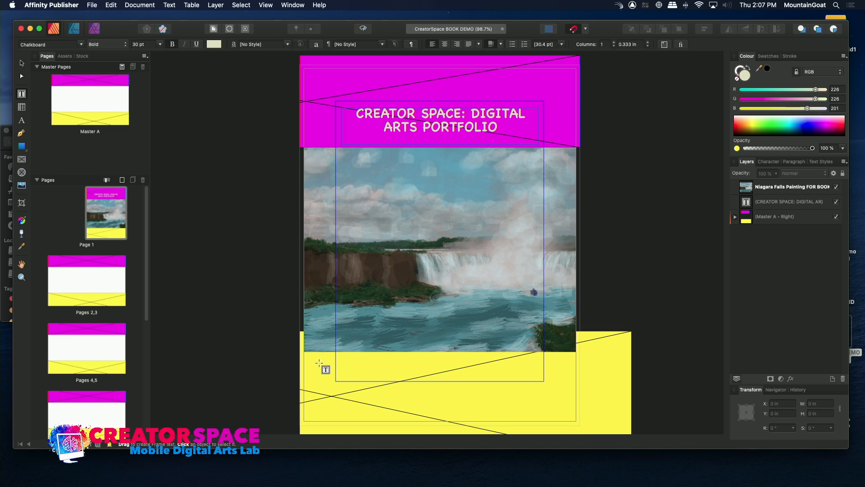
drag(341, 360, 539, 370)
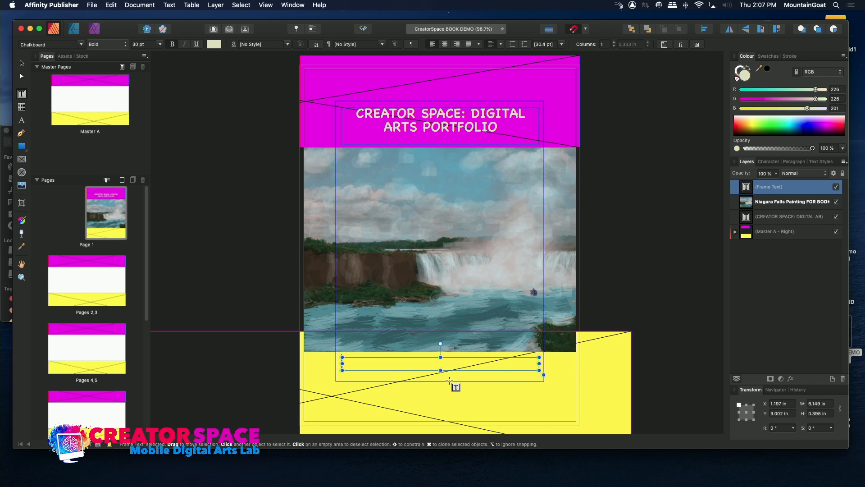
text(A)
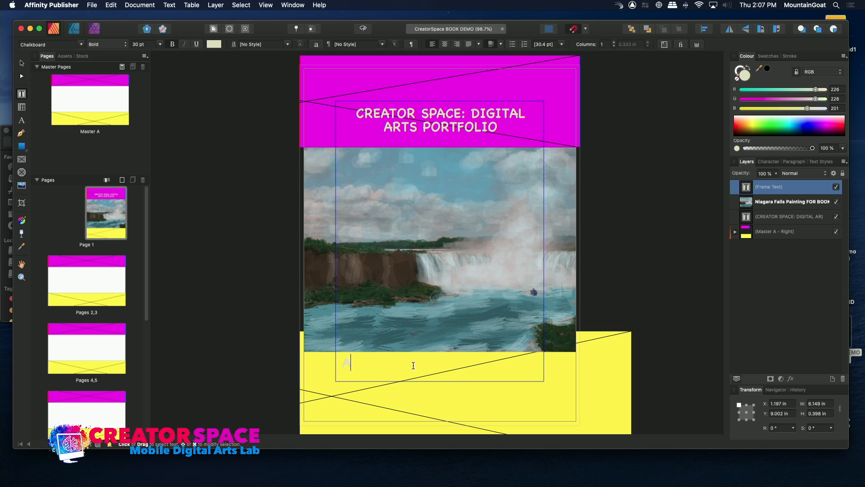
key(BackSpace)
text(An overview of digital arts w)
key(Escape)
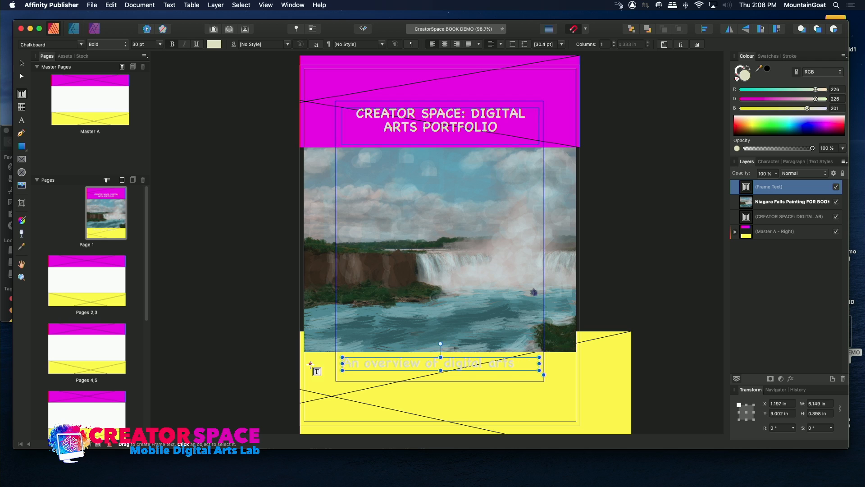
- Set the subtitle text below the painting to Arial at 15 pt
triple_click(346, 365)
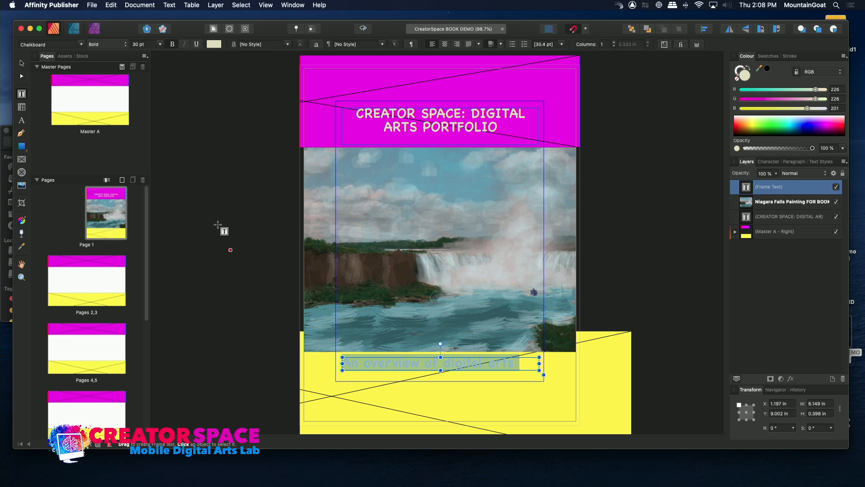
click(81, 44)
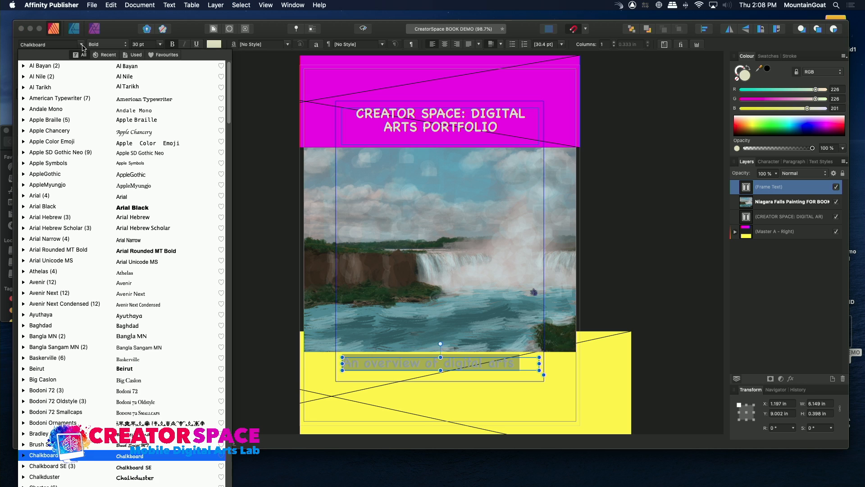
click(39, 196)
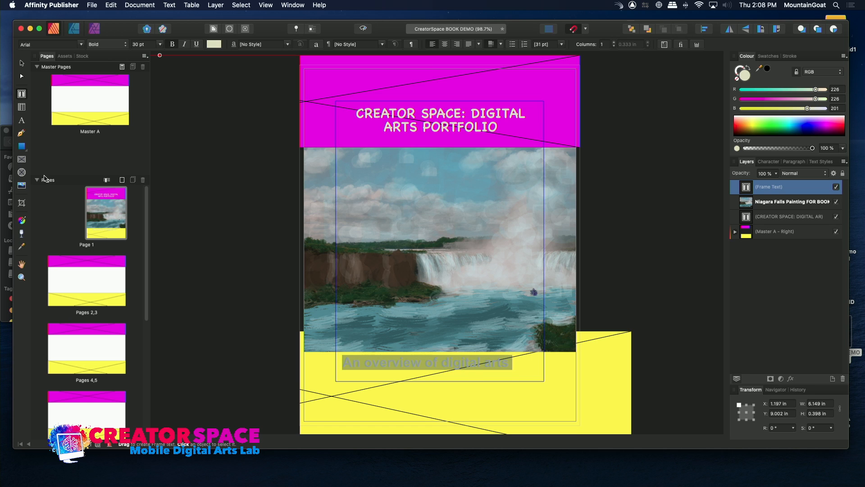
click(160, 45)
click(145, 158)
key(Escape)
- Recolour the subtitle to a near-black, RGB 29, 29, 10, and deselect it
click(214, 44)
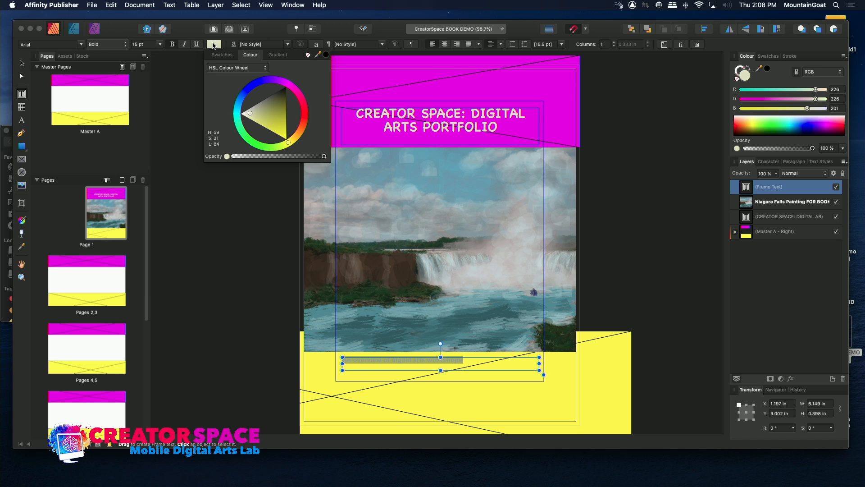
click(284, 92)
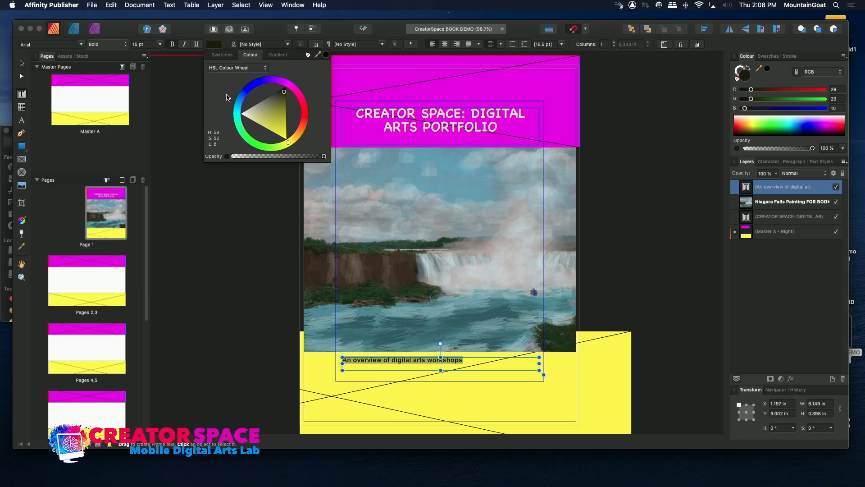
click(210, 182)
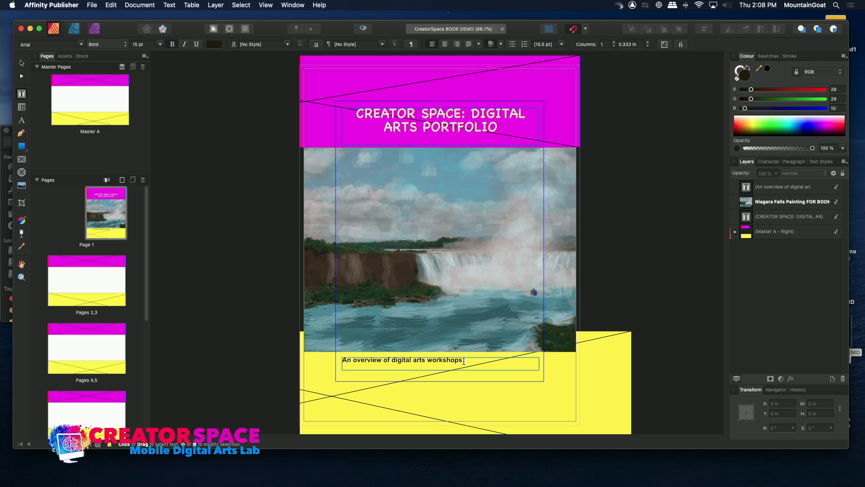
- Centre-align the subtitle "An overview of digital arts workshops" within its text frame
drag(465, 361, 319, 347)
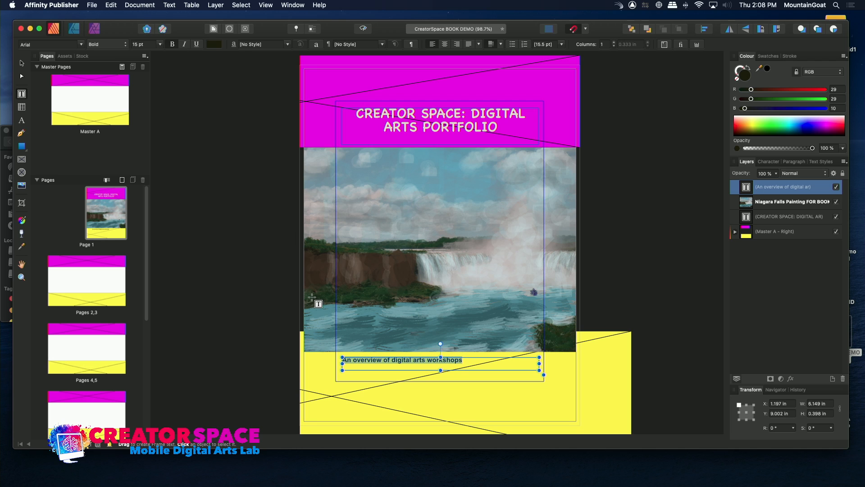
click(444, 45)
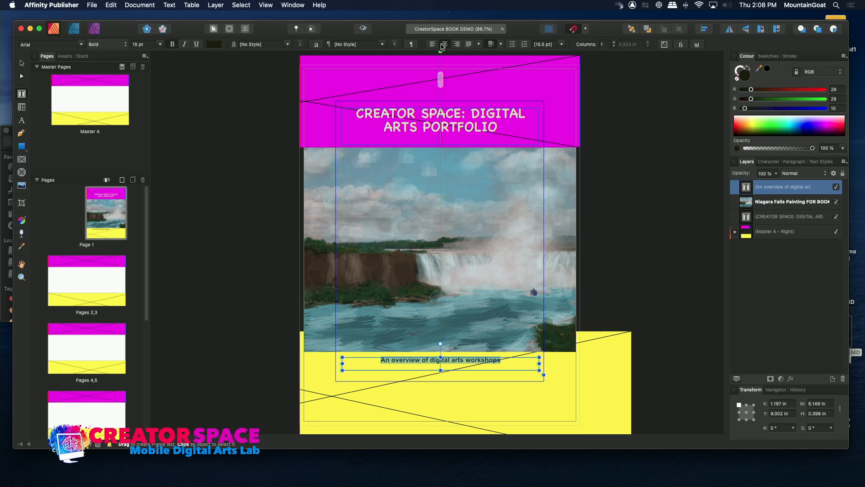
click(443, 362)
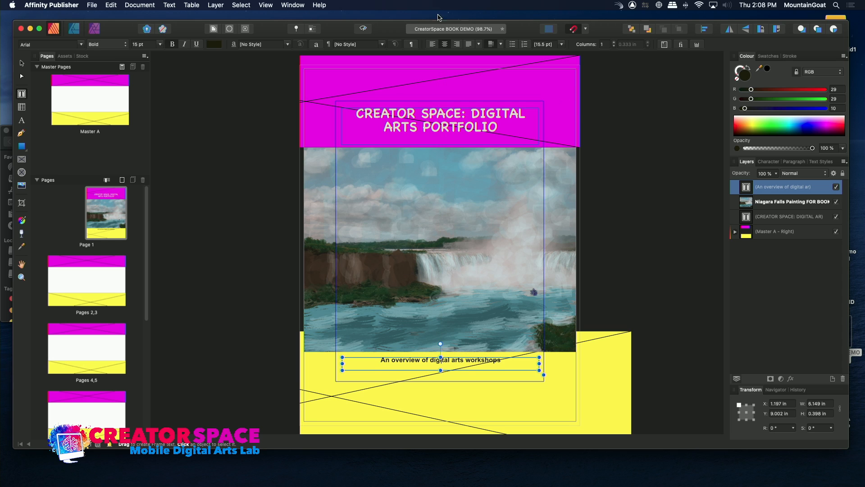
- Save the book document under its existing file name
click(266, 5)
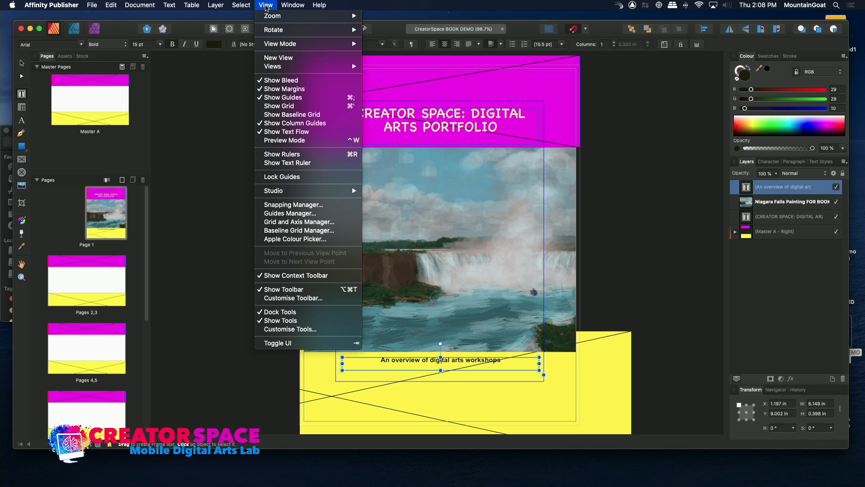
mouse_move(280, 45)
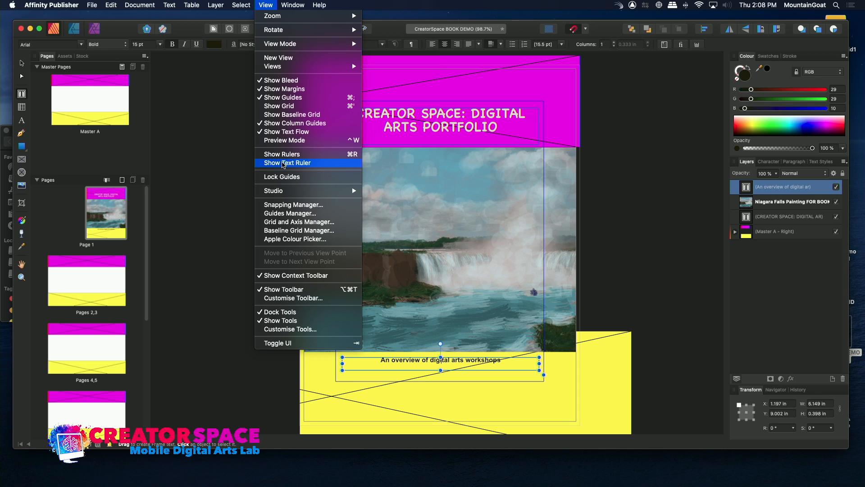
mouse_move(297, 2)
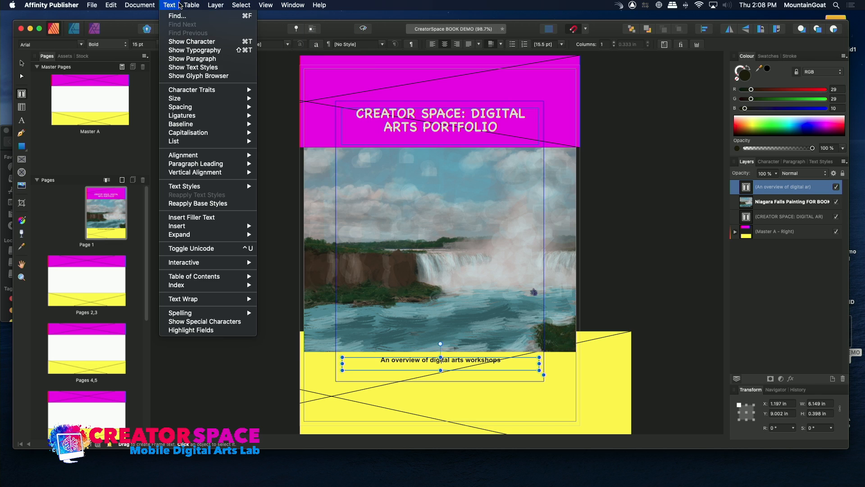
mouse_move(134, 4)
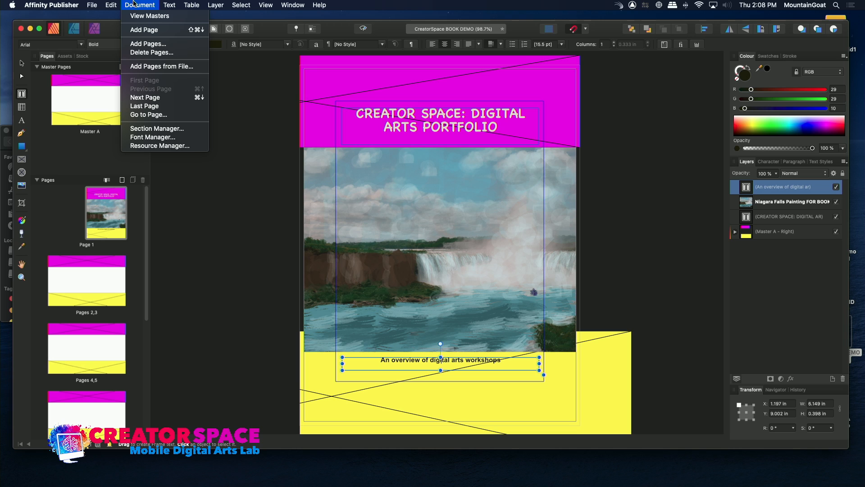
mouse_move(100, 4)
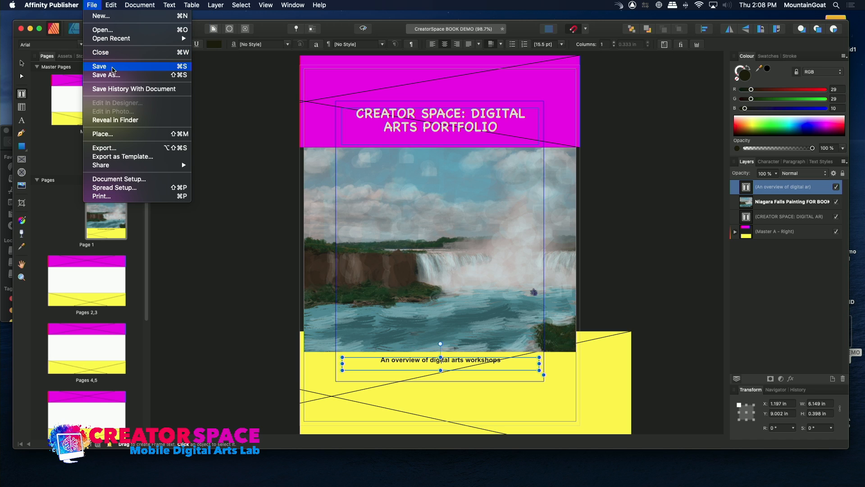
click(113, 69)
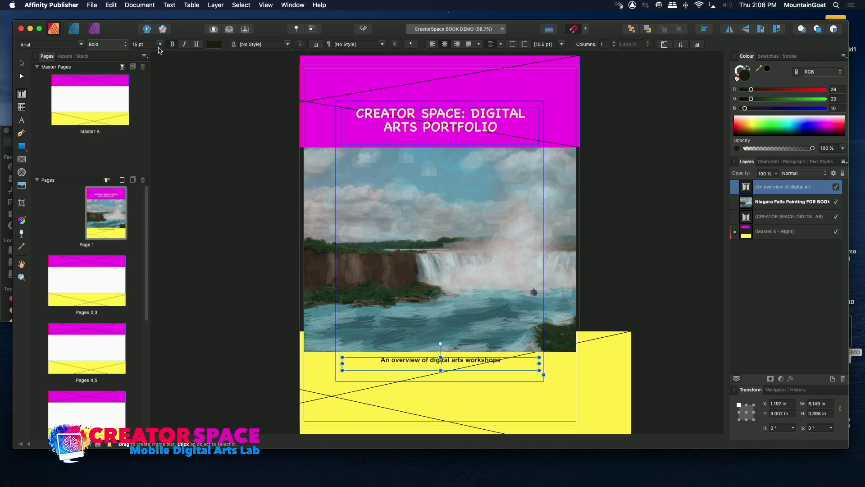
- Turn on Preview Mode to show the cover without bleed, margins and guides, and switch to the Move tool
click(267, 5)
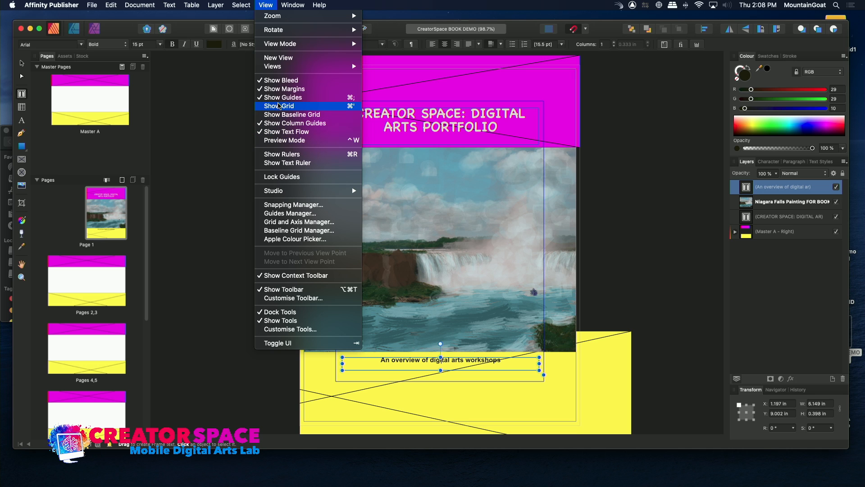
click(279, 141)
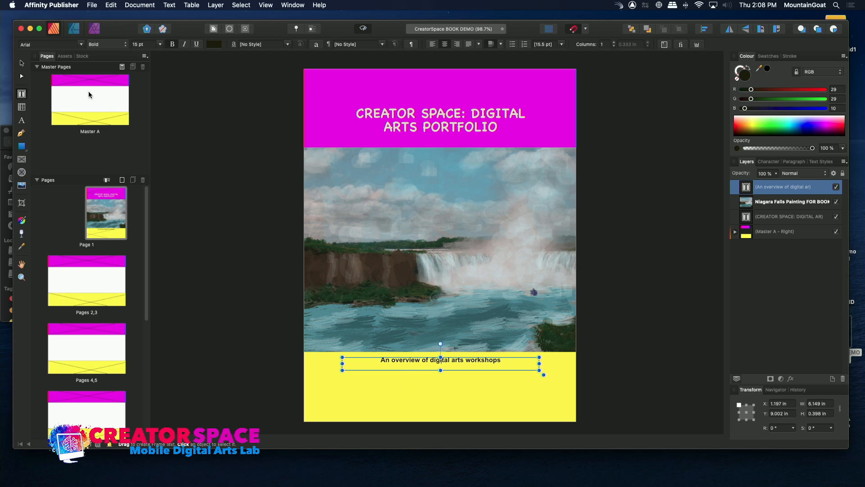
click(21, 64)
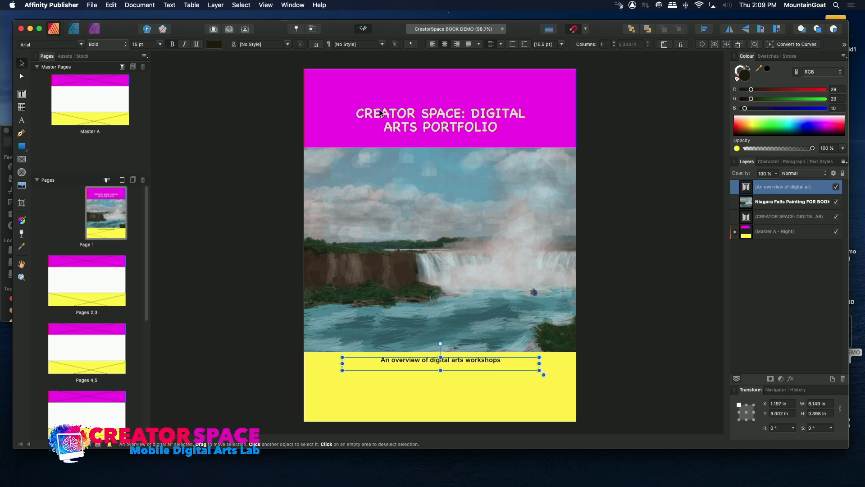
- Turn off Preview Mode and stretch the Niagara Falls painting on page 1 sideways to both bleed edges, 8.75 in wide
click(248, 6)
mouse_move(266, 5)
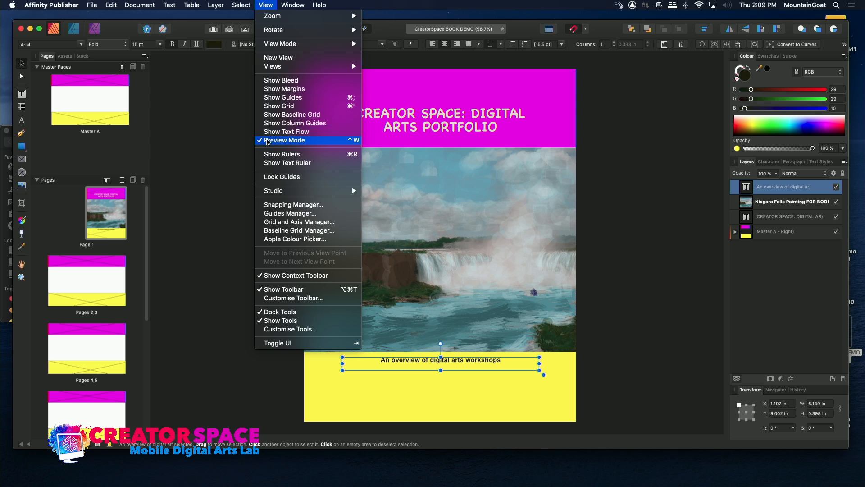
click(267, 140)
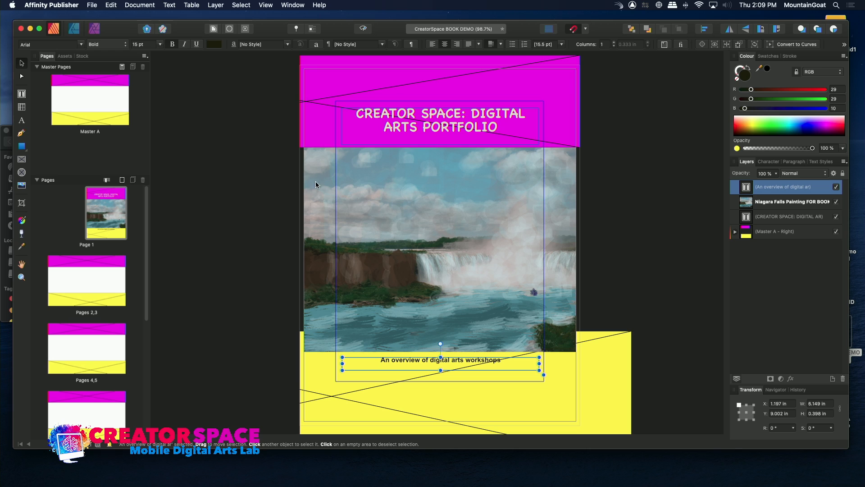
click(118, 228)
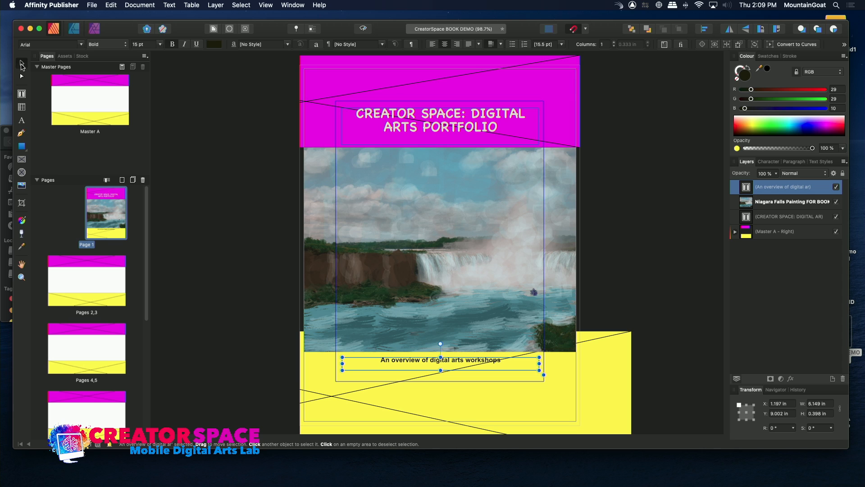
click(554, 233)
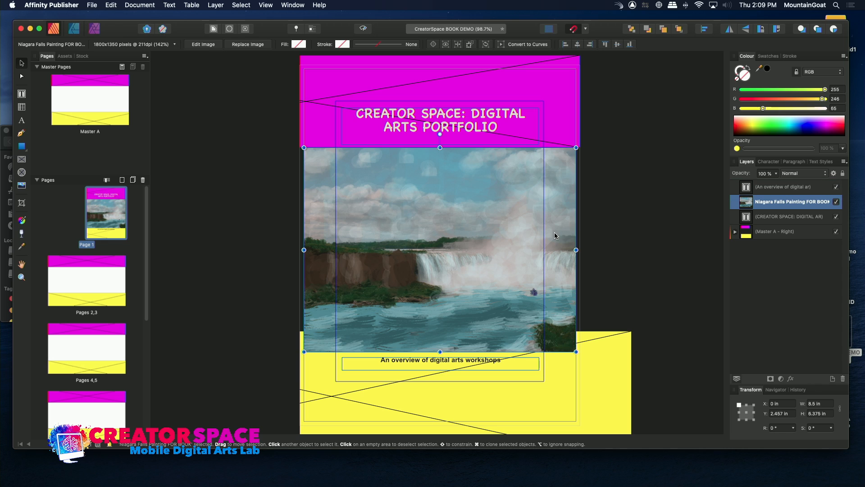
drag(577, 251, 580, 250)
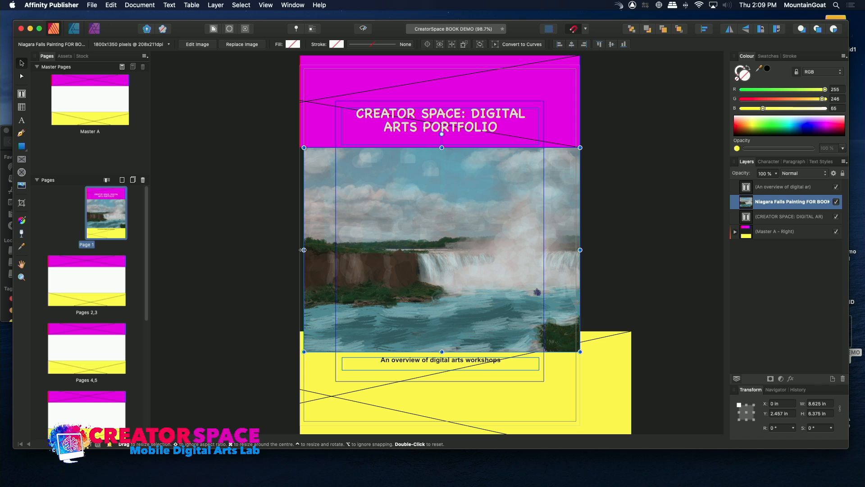
drag(303, 250, 299, 250)
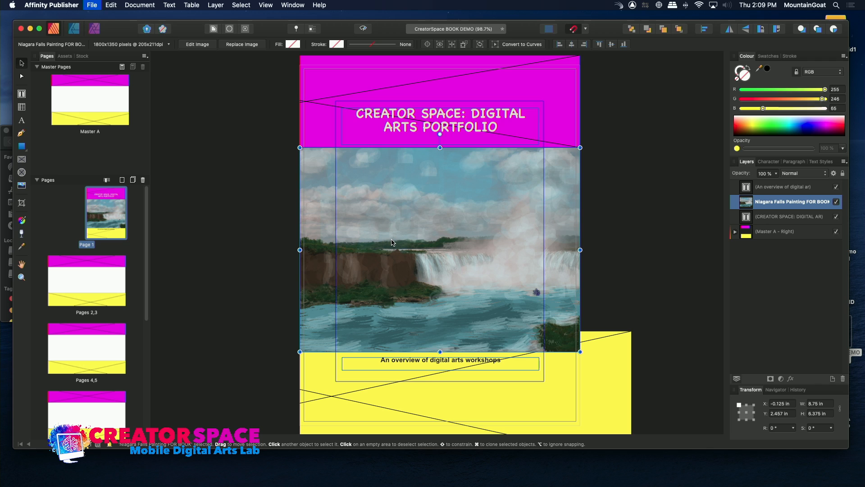
- Check the cover trimmed to the page edge in Preview Mode, and return to the view with bleed and guides
key(super+w)
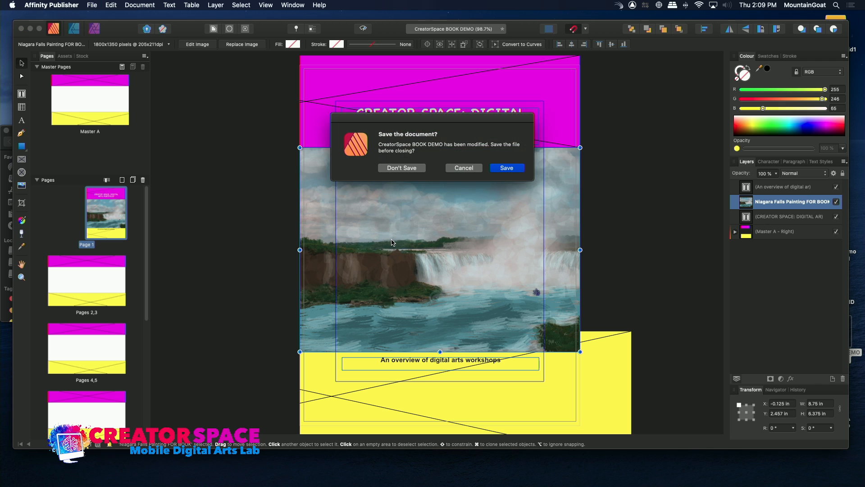
click(464, 170)
click(267, 5)
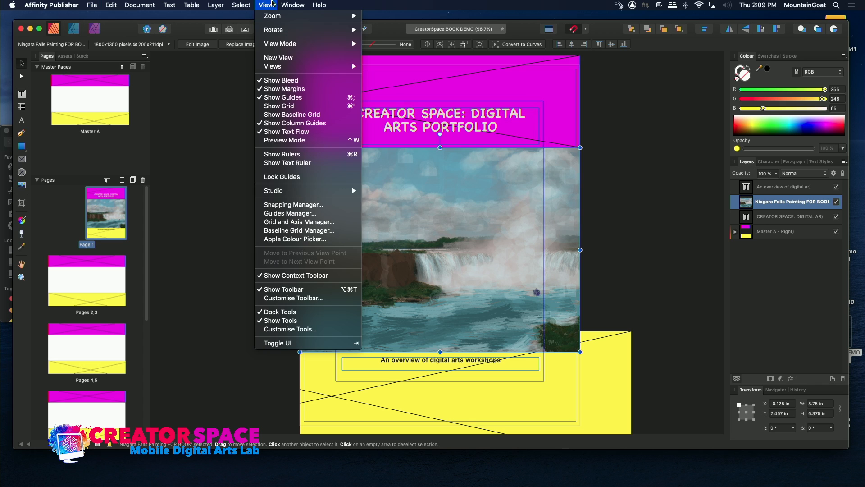
click(292, 142)
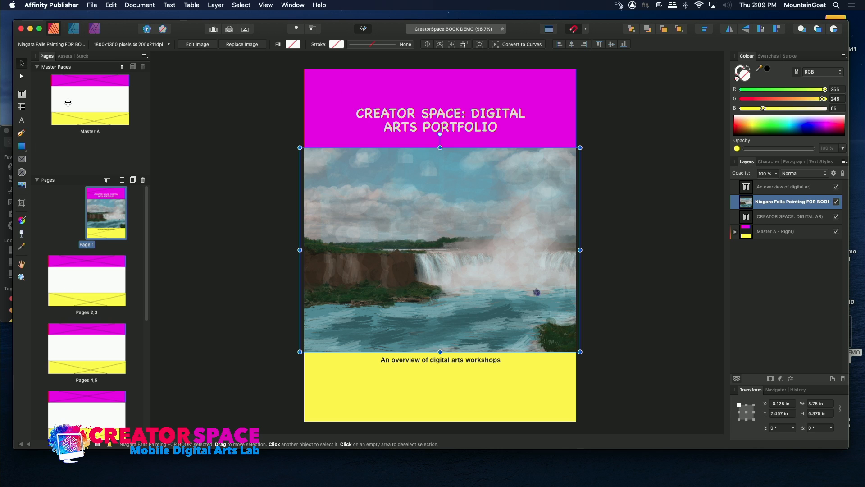
key(ctrl+w)
- Place The River Compositing Sample FOR BOOK_2.5.1.jpg on the pages 2,3 spread at 6.4 × 3.6 in
click(61, 291)
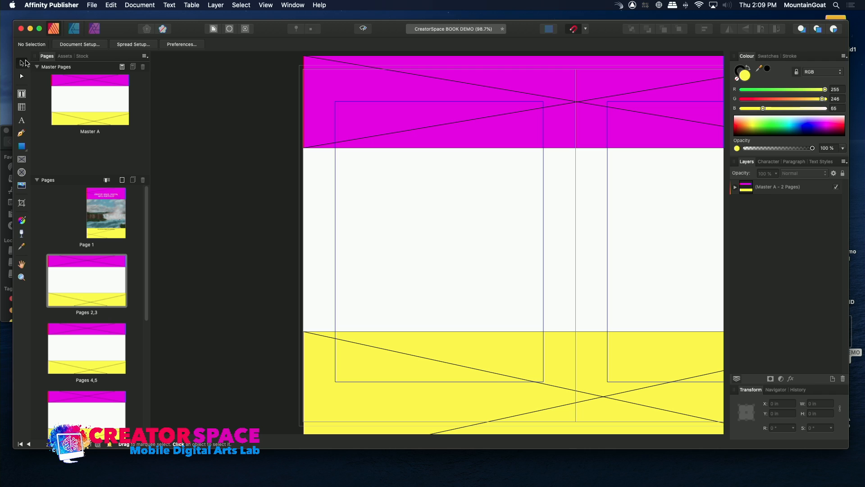
click(92, 5)
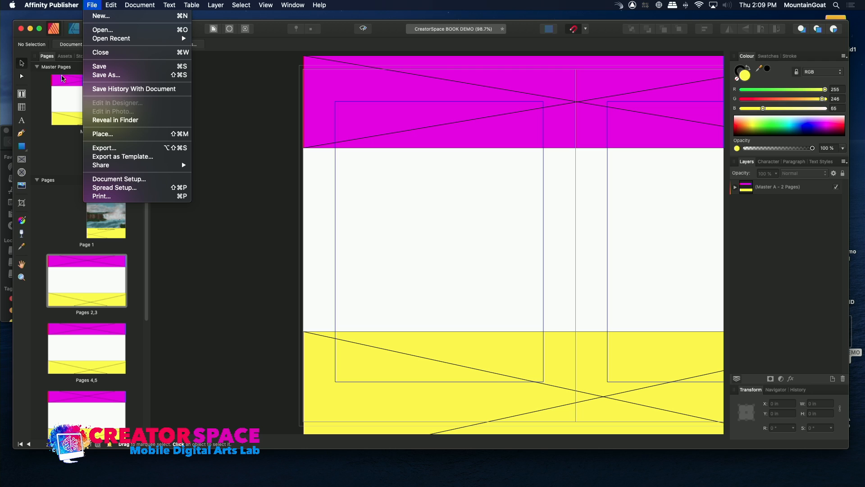
click(25, 188)
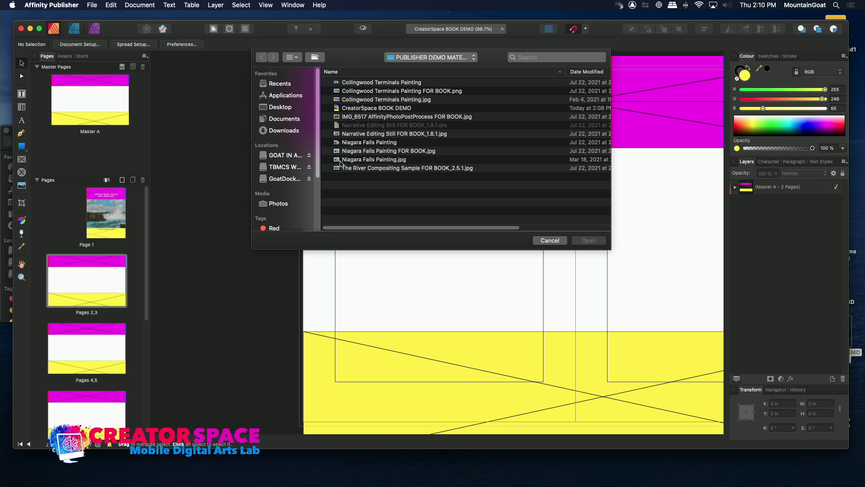
double_click(337, 168)
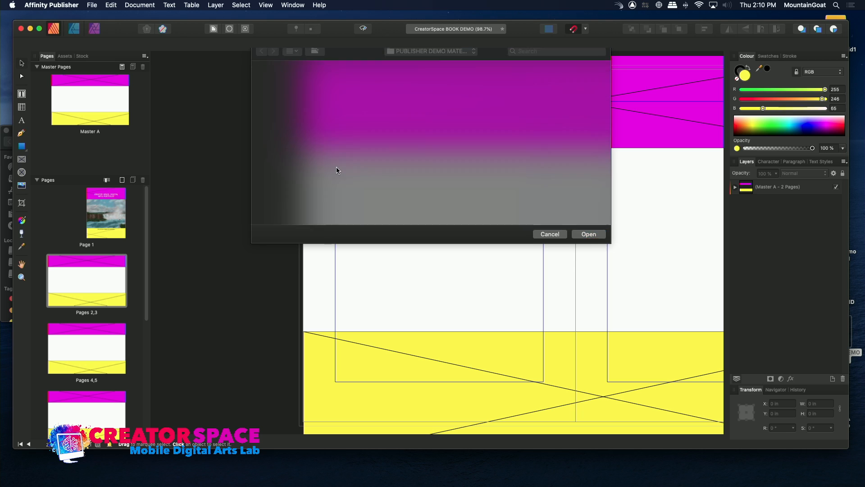
click(342, 157)
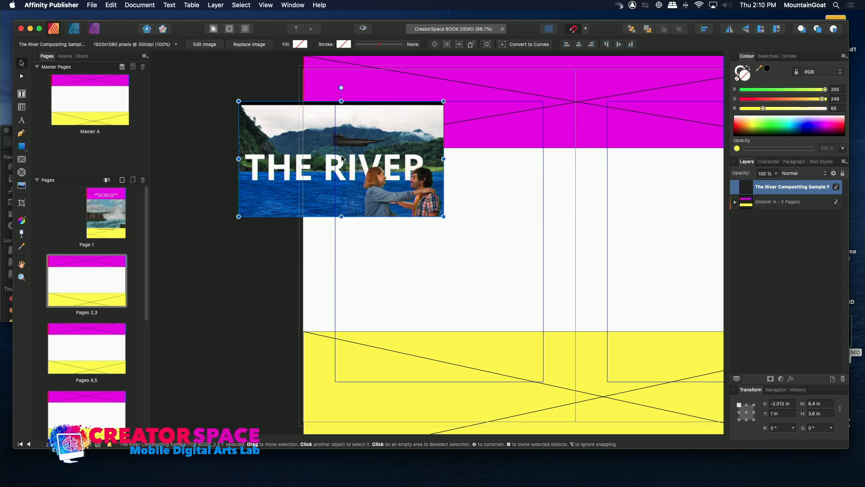
- Move the River image into page 2's white area, scale it to about 5.19 × 2.92 in and centre it horizontally
drag(341, 157, 440, 214)
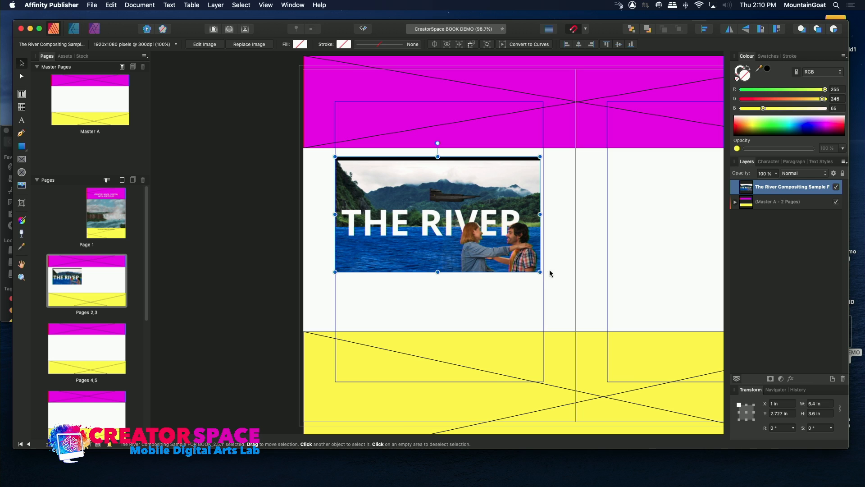
drag(540, 272, 479, 245)
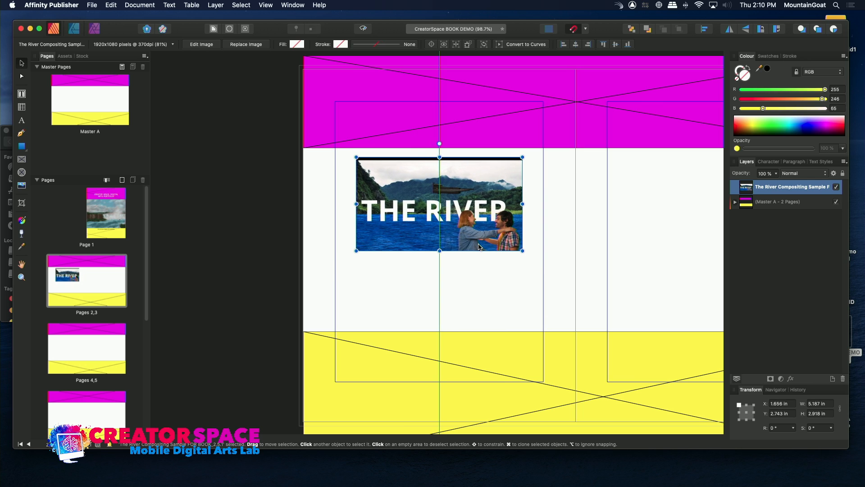
drag(479, 246, 479, 247)
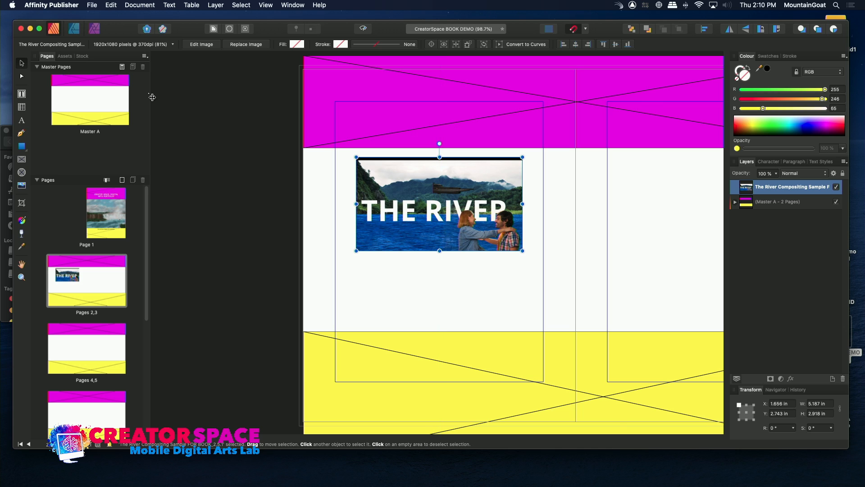
- Add a frame-text caption below the image: "THE RIVER is a sample of green screen compositing as showcased during the Film & Video visual effects master class workshop."
click(22, 94)
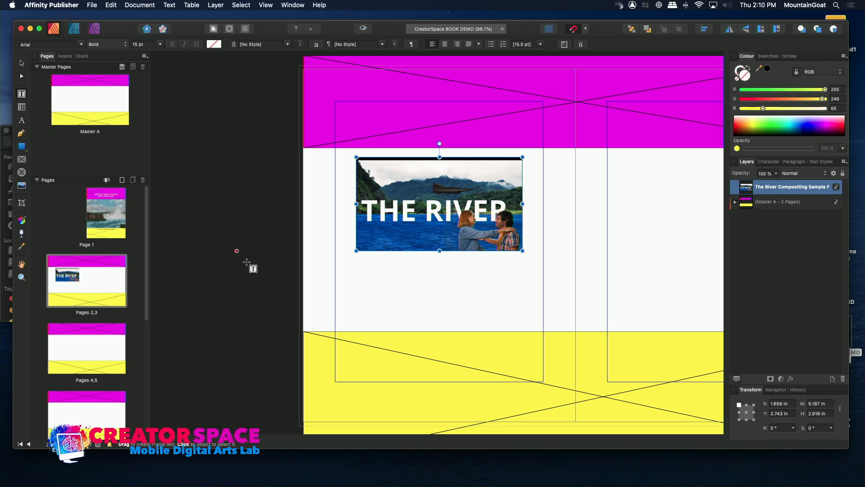
drag(356, 270, 523, 289)
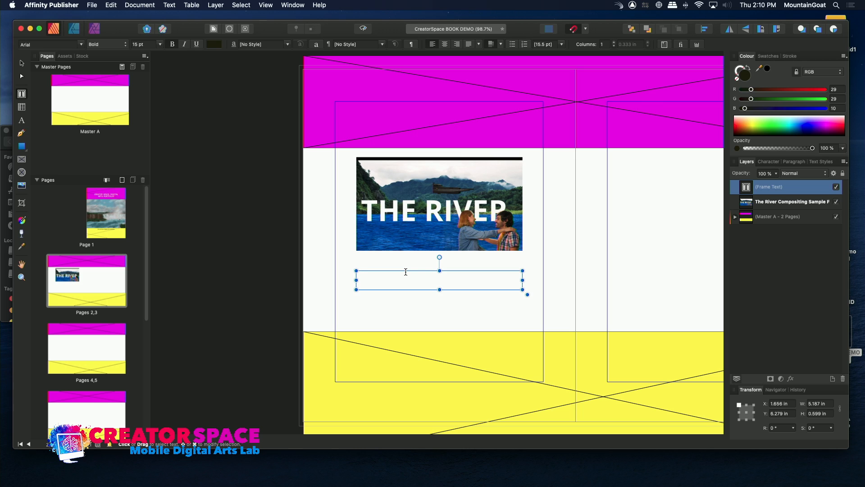
text(THE RIVER)
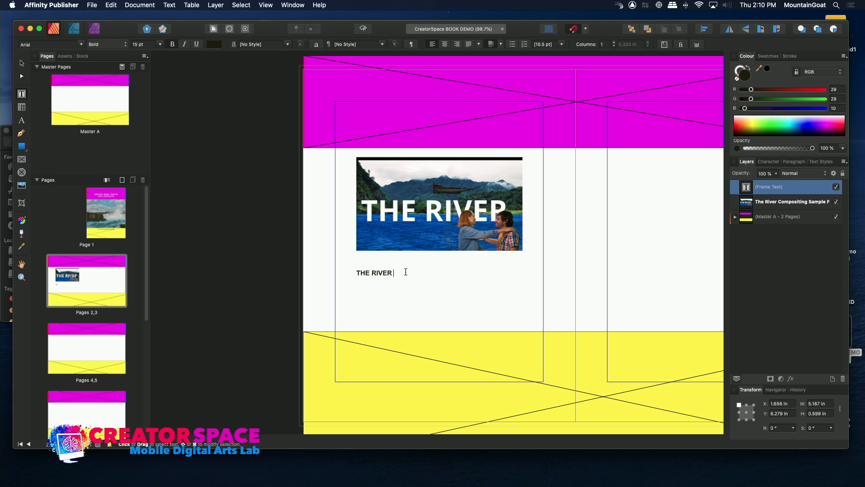
text( is a sample of green screen compositing as)
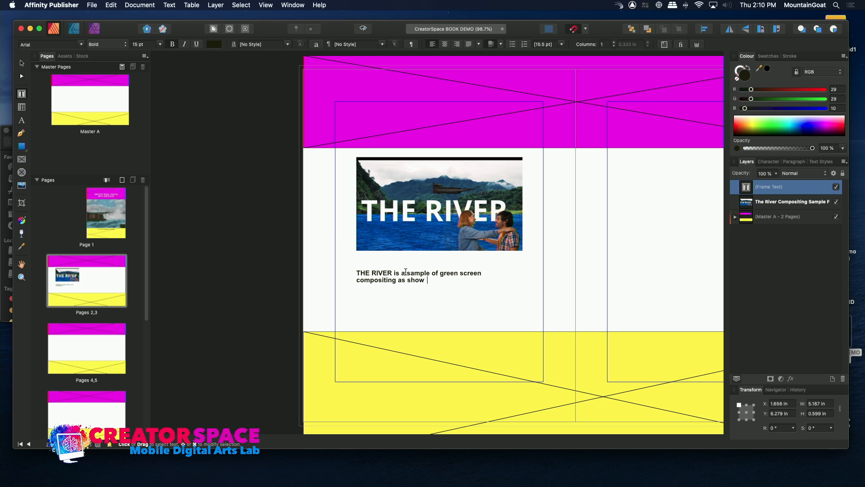
text( showcased during the Film & Video)
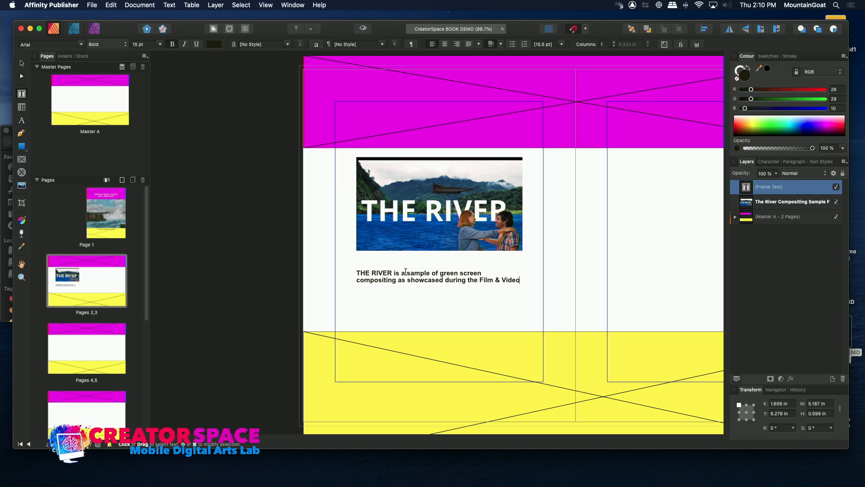
text( visual effects master class)
key(Escape)
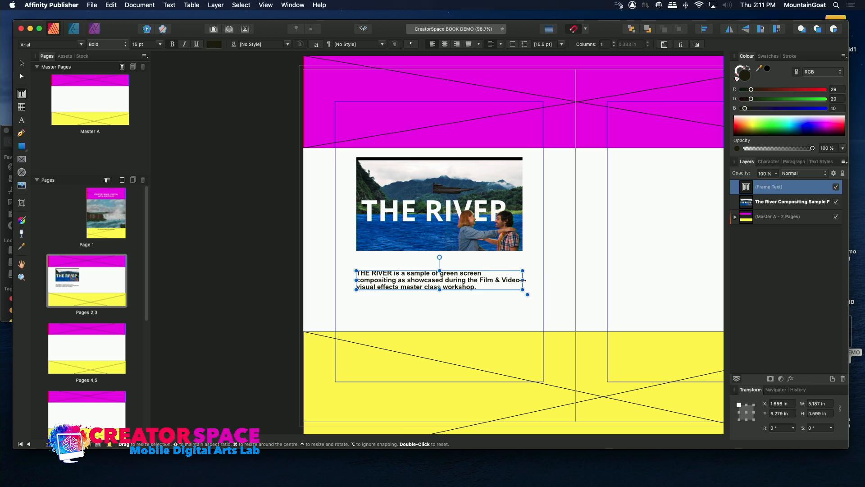
- Resize the caption frame to about 3.76 × 0.95 in and move it onto the magenta band above the image
drag(522, 280, 477, 279)
mouse_move(421, 290)
mouse_down()
mouse_move(422, 308)
mouse_move(422, 301)
mouse_up()
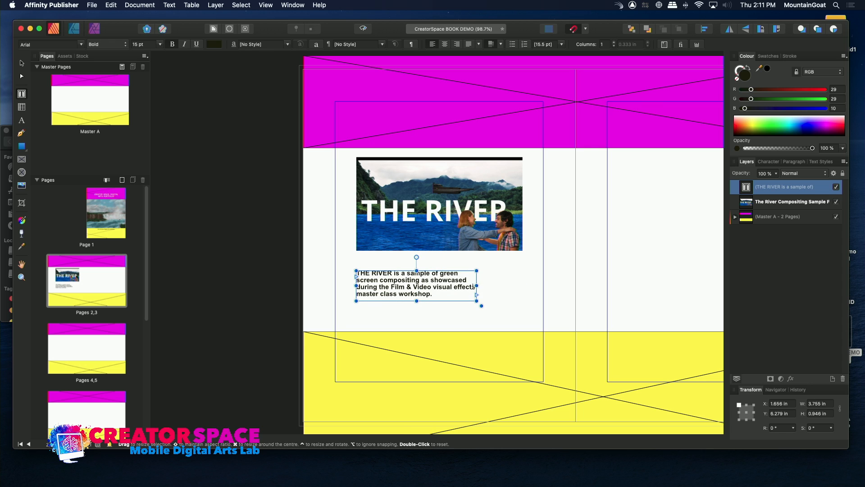
click(463, 320)
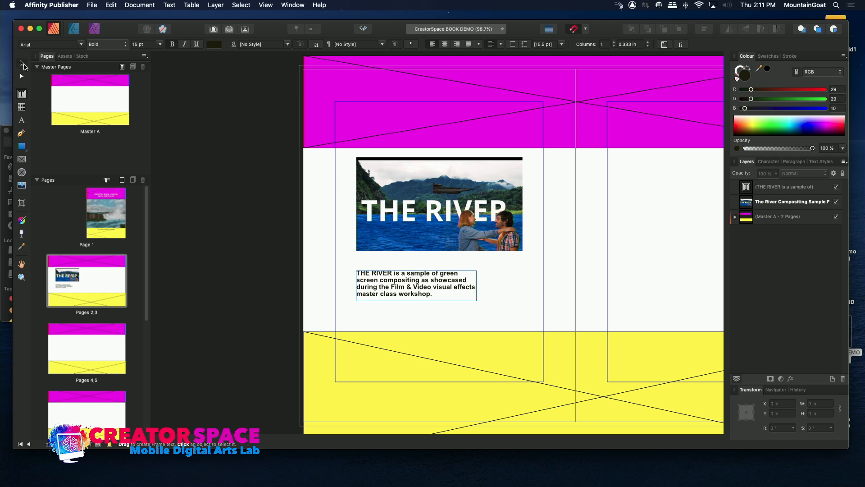
click(23, 65)
drag(418, 296, 419, 141)
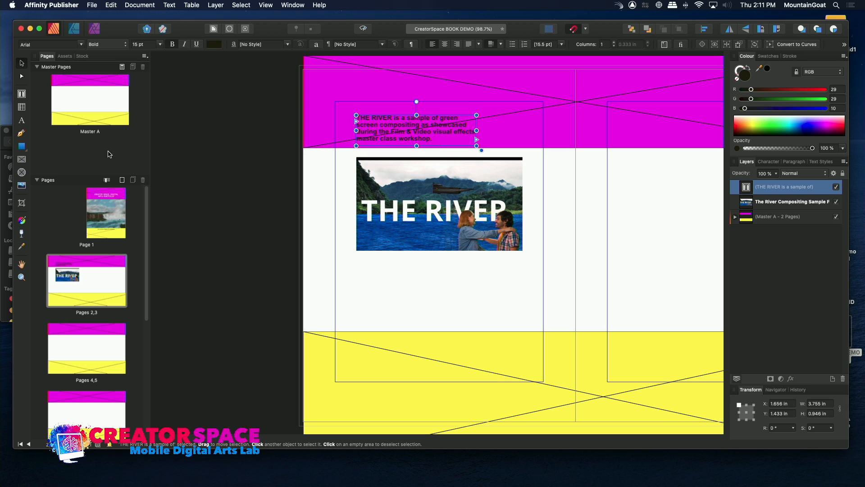
- Draw an empty text frame below the River image and try to flow the caption text into it
click(21, 94)
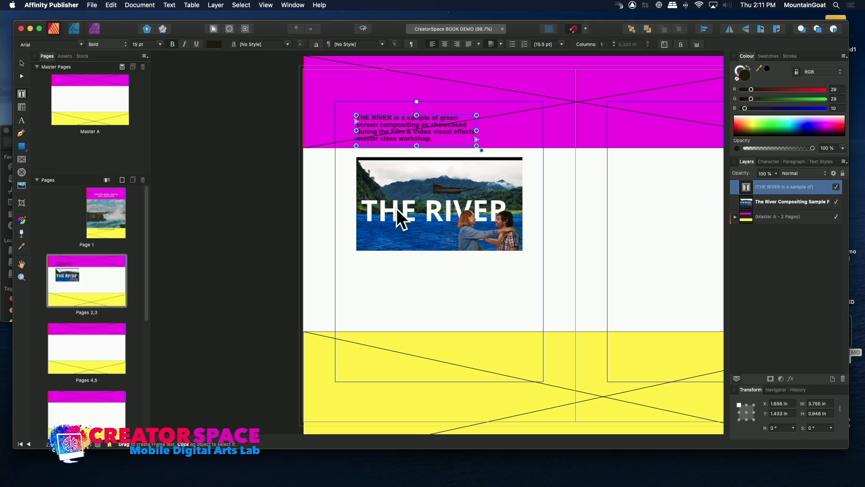
drag(406, 289, 528, 323)
click(474, 138)
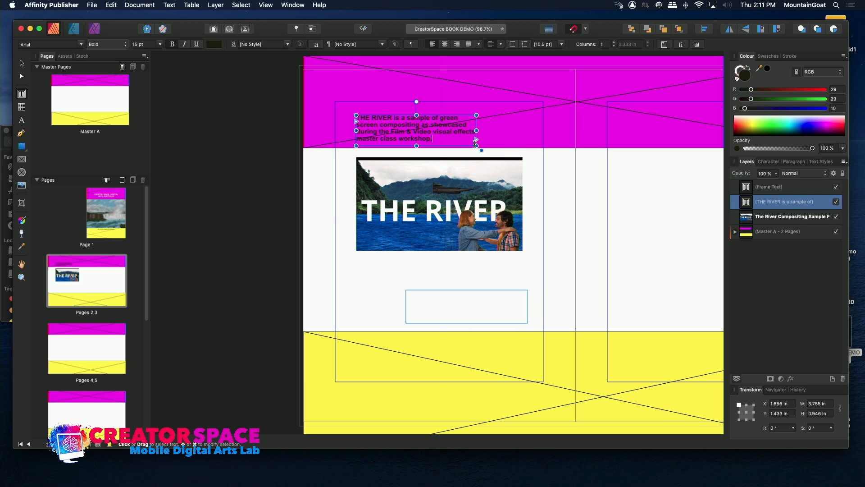
click(476, 140)
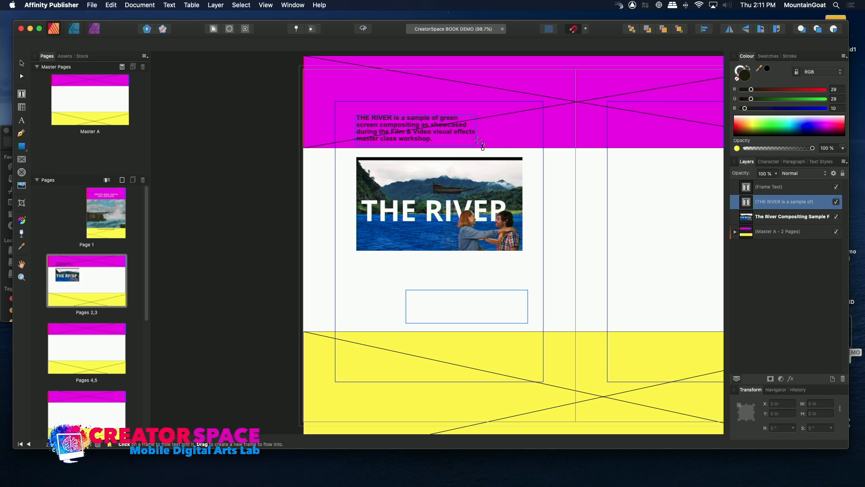
click(477, 139)
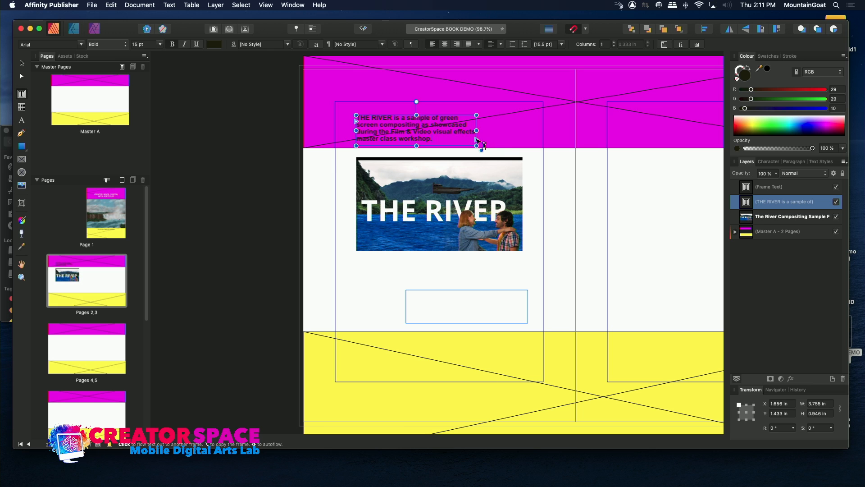
click(476, 139)
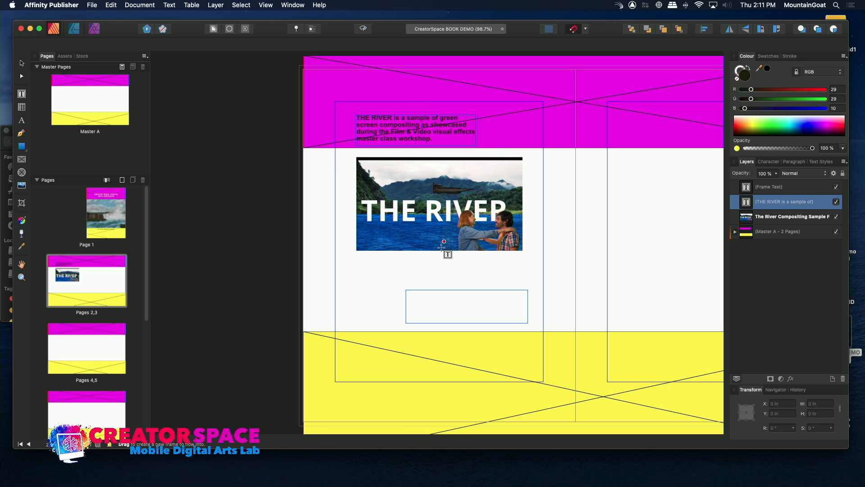
click(430, 289)
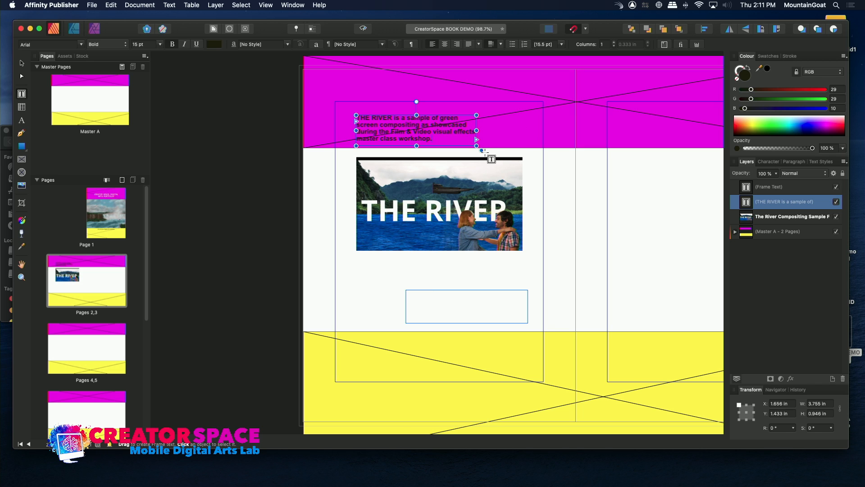
drag(481, 156, 479, 155)
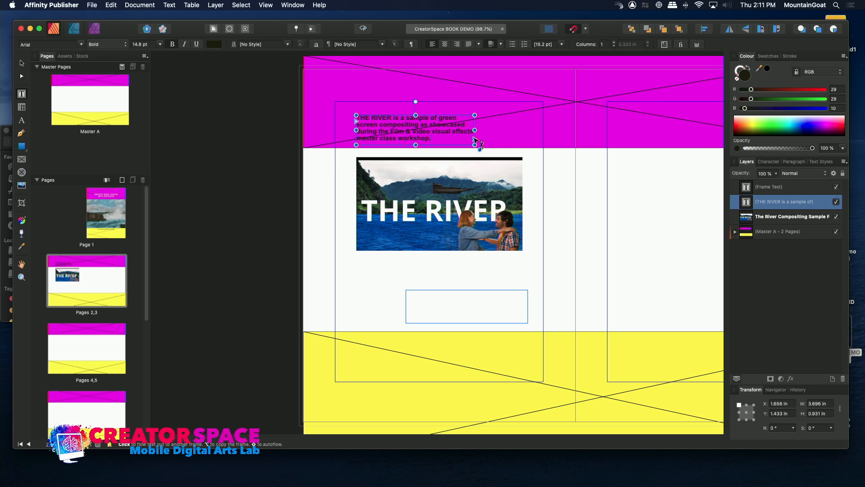
- Draw a linked frame about 1.66 × 1.91 in from the caption's text flow, overlapping the River image
click(22, 64)
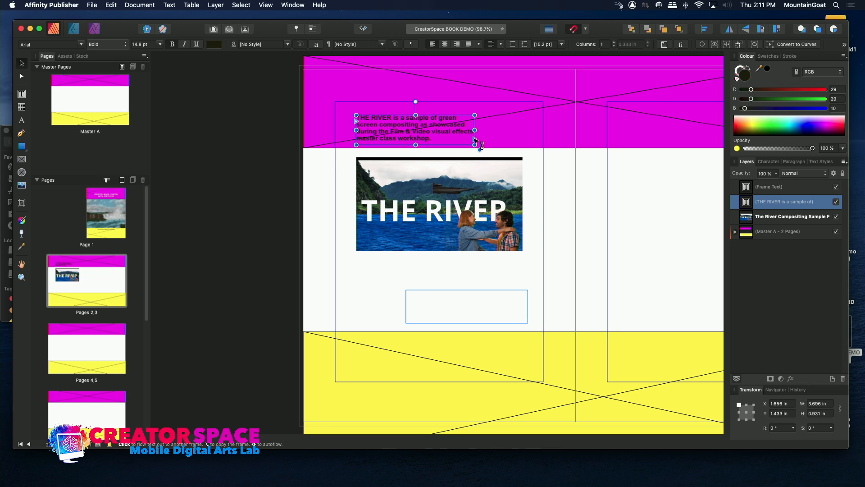
click(480, 145)
drag(475, 140, 528, 200)
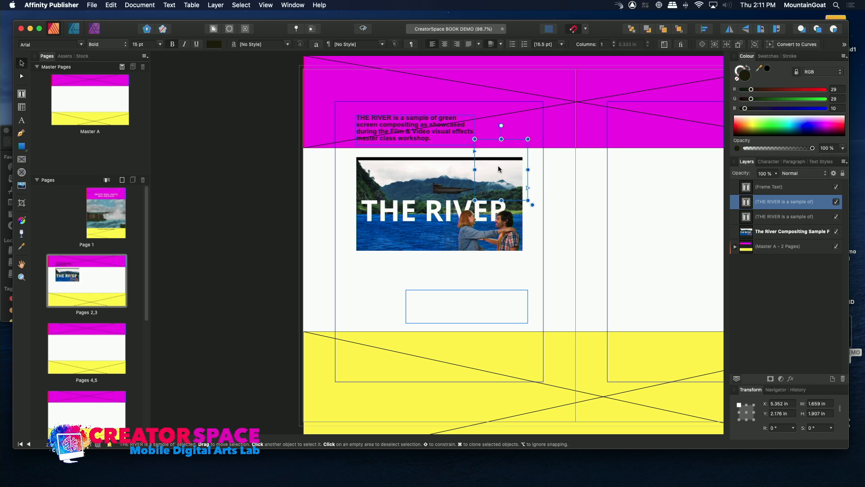
- Move the linked caption frame below the River image and delete the unused empty text frame there
drag(474, 155, 336, 305)
click(497, 293)
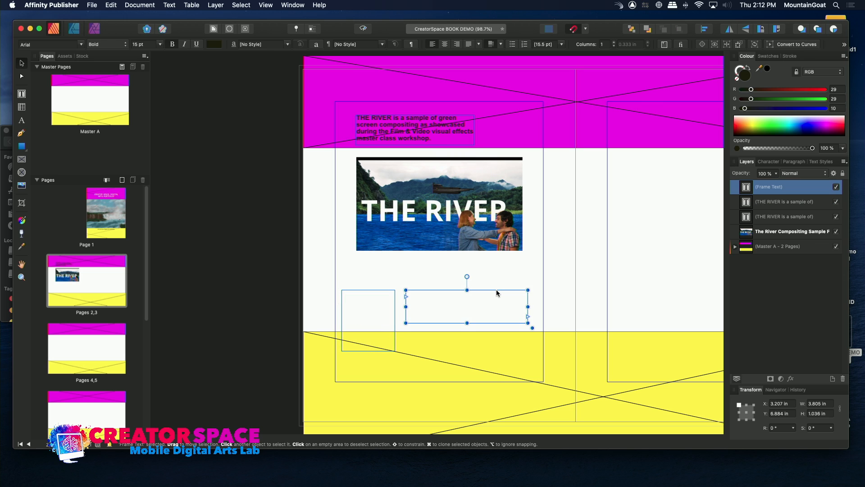
key(Delete)
click(386, 318)
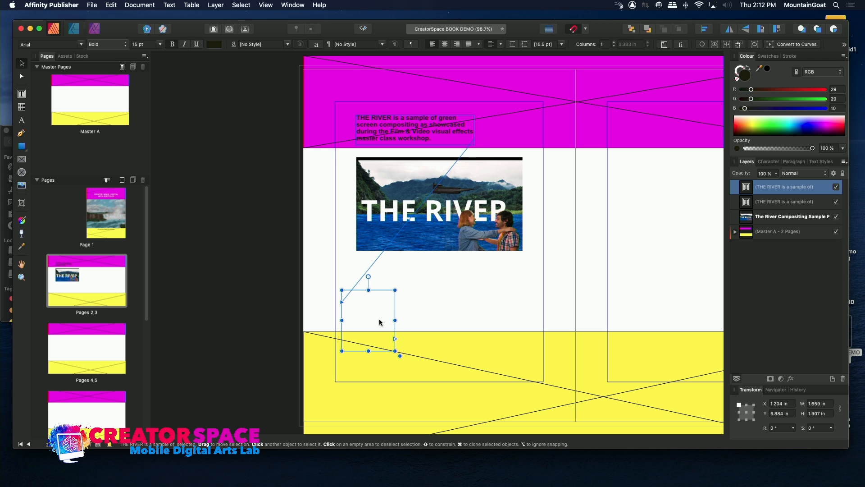
- Widen the linked caption frame to about 5.02 in and center it under the River image
drag(395, 320, 520, 324)
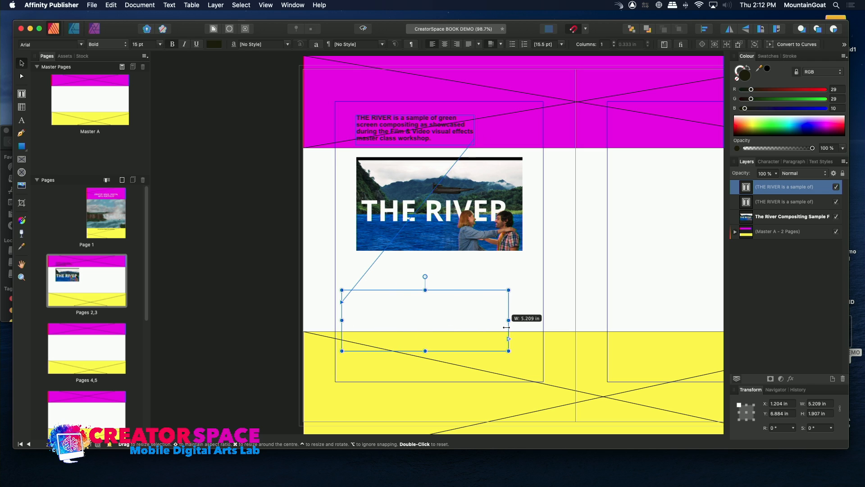
mouse_move(452, 329)
mouse_down()
mouse_move(466, 311)
mouse_move(465, 322)
mouse_up()
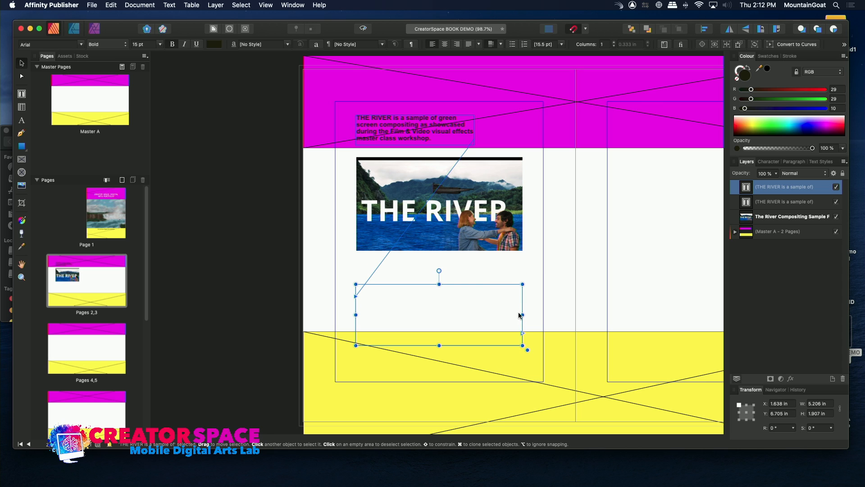
drag(521, 315, 495, 314)
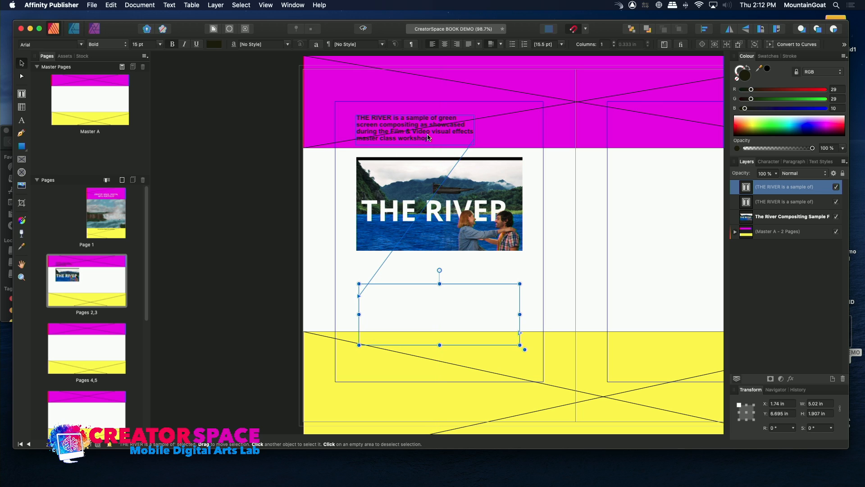
- Append to the upper caption: "This workshop explored the essentials of compositing and using Fusion by Blackmagic Design, to create new video images."
click(428, 137)
click(432, 138)
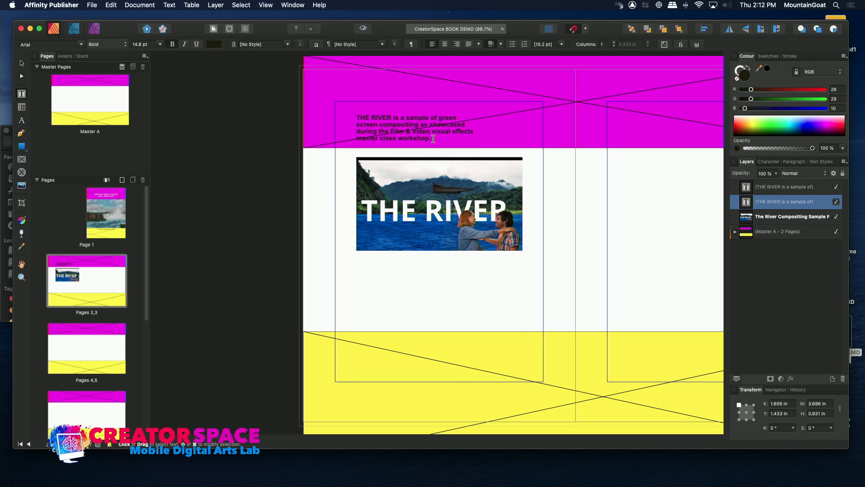
text(This workshop )
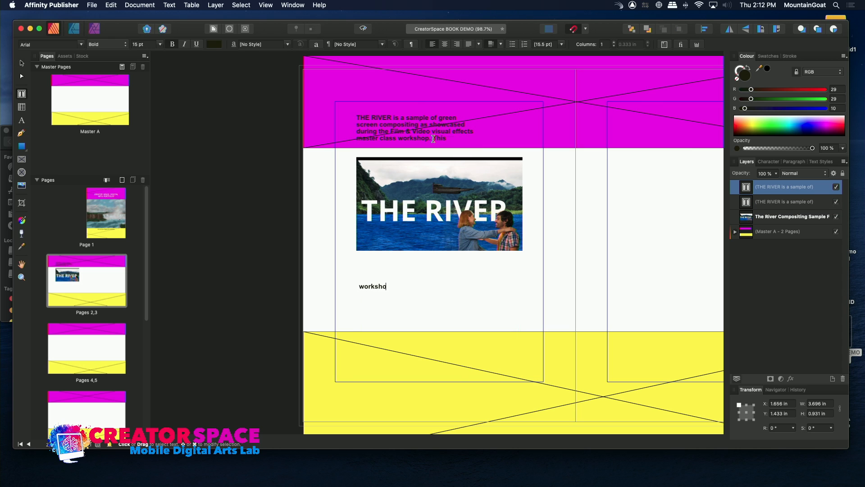
text(explored the essentials of com)
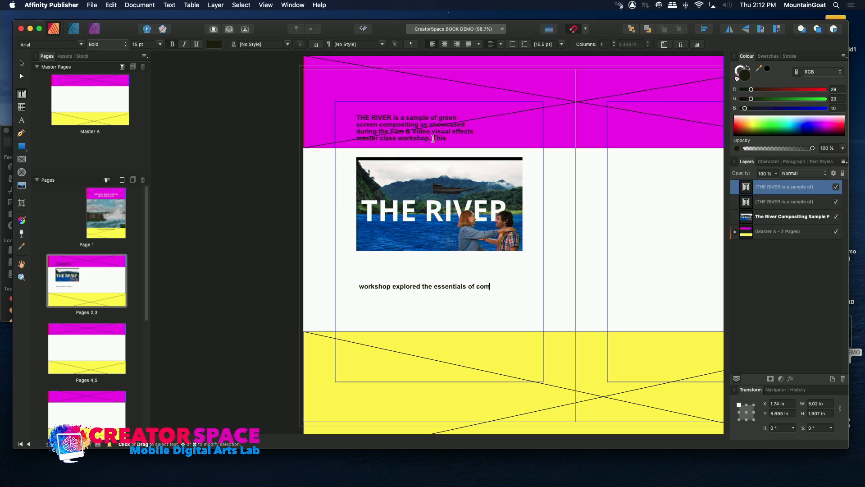
text(positing)
key(Escape)
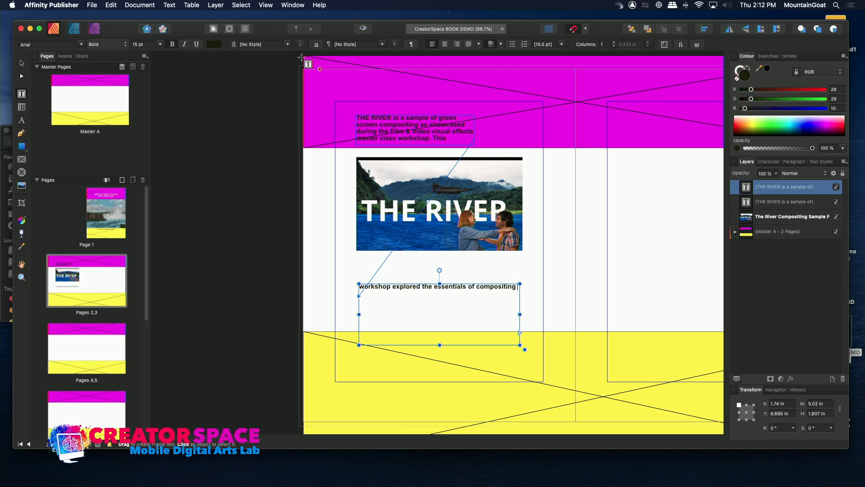
text(and usi)
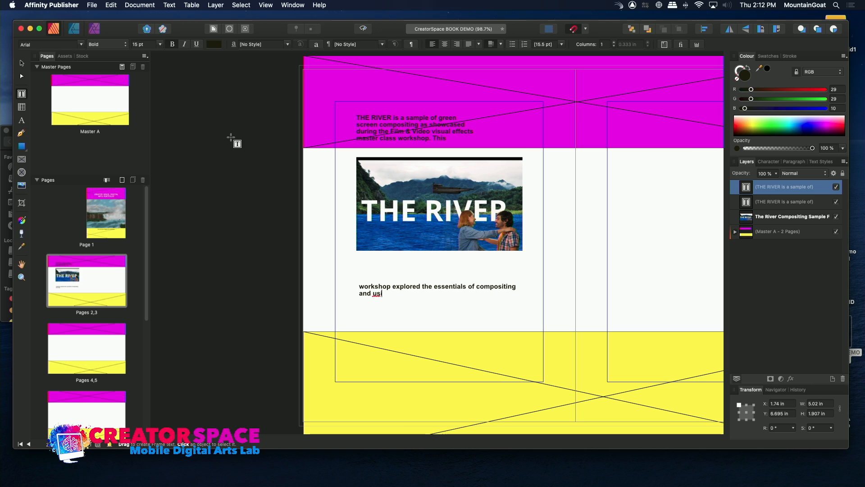
text(ng FUsion)
key(BackSpace)
key(BackSpace)
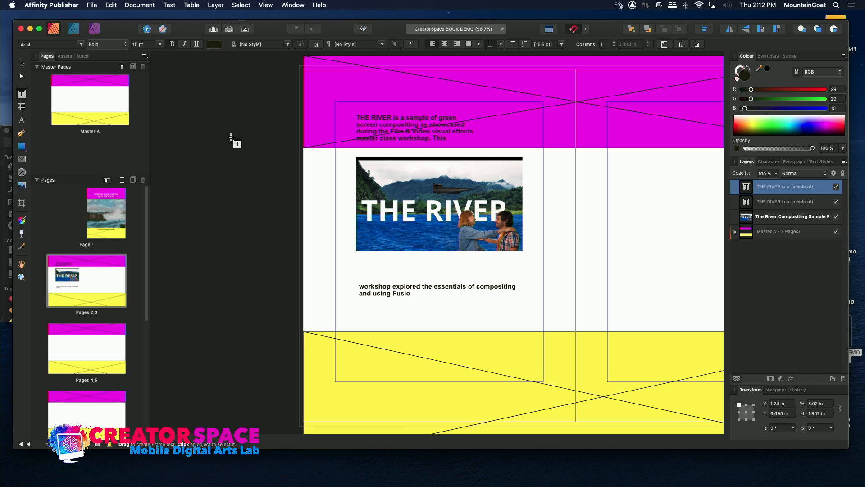
text(n by Blackmagic Design, to create new video images.)
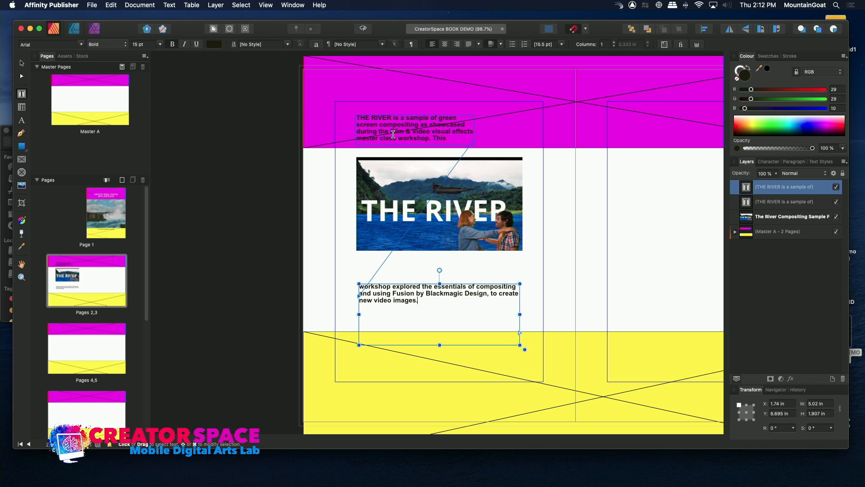
- Widen the upper caption frame to about 4.01 in, and enlarge the River image to about 5.58 × 3.14 in, shifting it slightly left
click(464, 134)
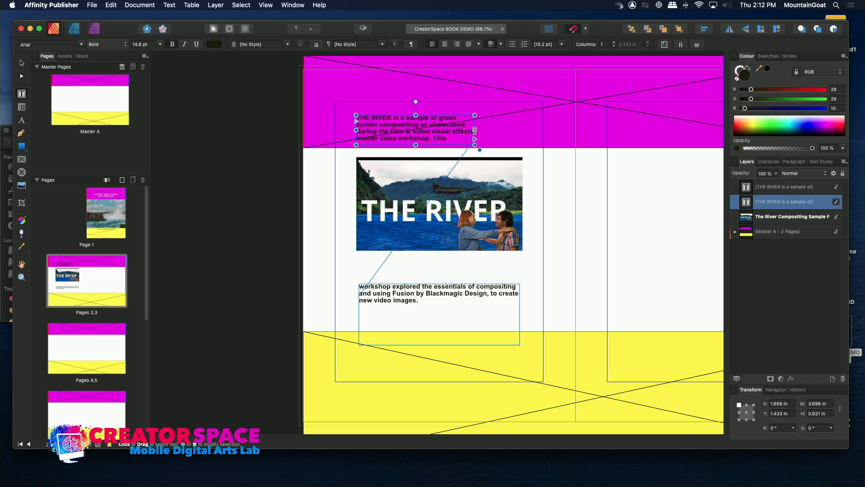
mouse_move(475, 130)
mouse_down()
mouse_move(435, 135)
mouse_move(519, 136)
mouse_move(485, 139)
mouse_up()
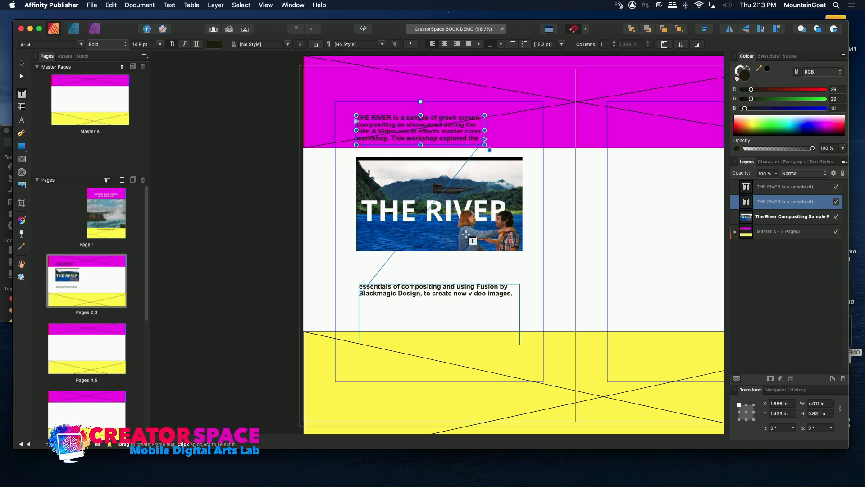
click(465, 215)
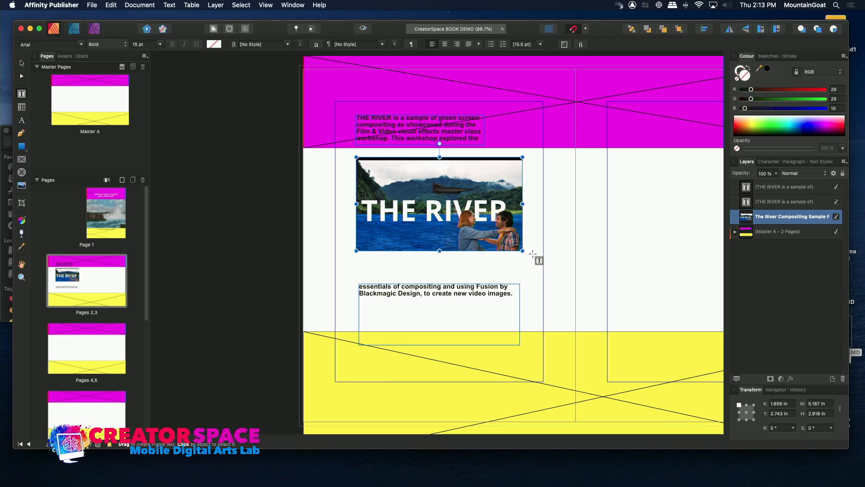
drag(522, 250, 535, 258)
drag(473, 238, 490, 242)
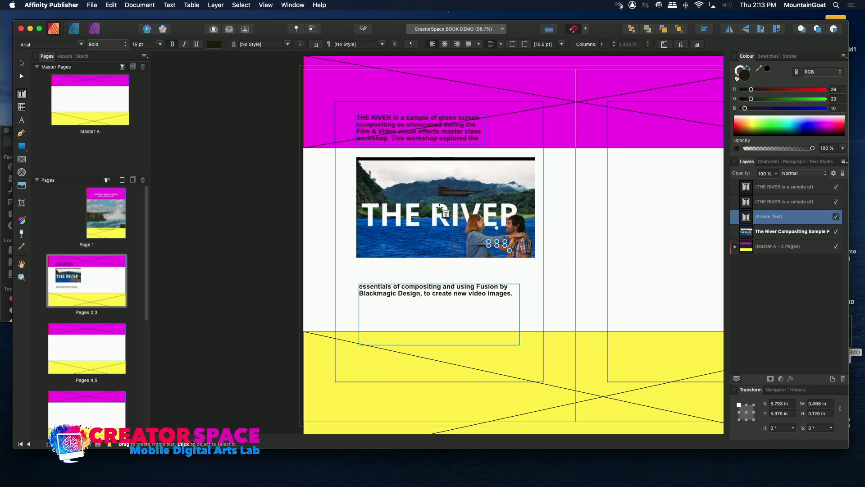
key(super+z)
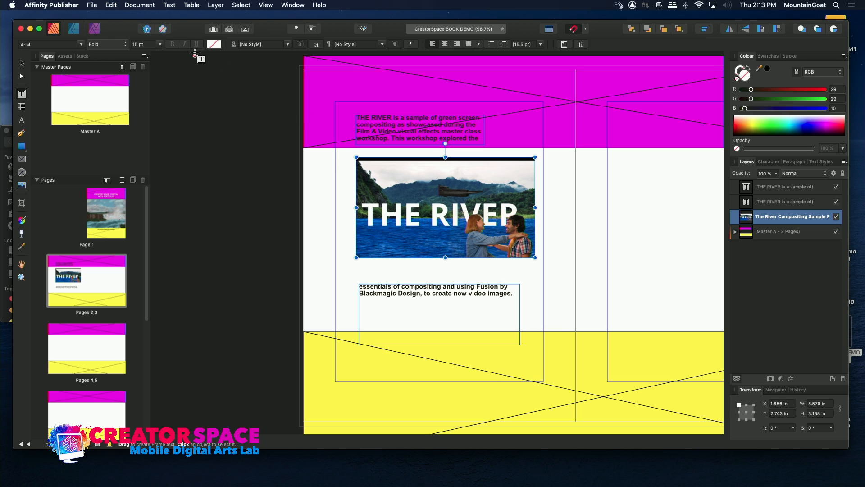
click(21, 62)
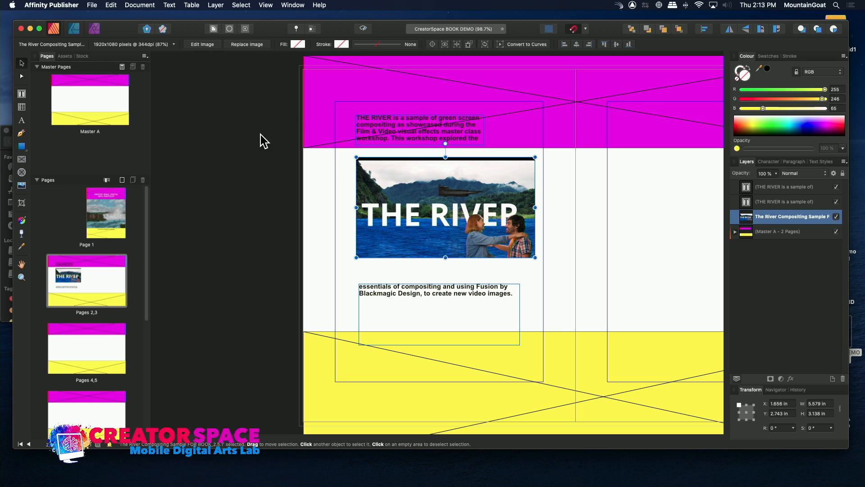
mouse_move(452, 229)
mouse_down()
mouse_move(436, 227)
mouse_move(444, 228)
mouse_up()
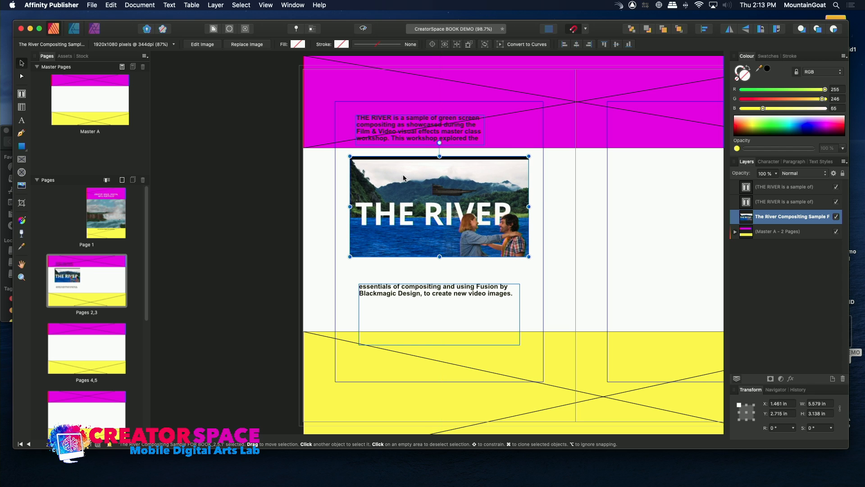
- Expand the window to full screen and check the spread in preview mode without guides, returning to the normal view
click(41, 28)
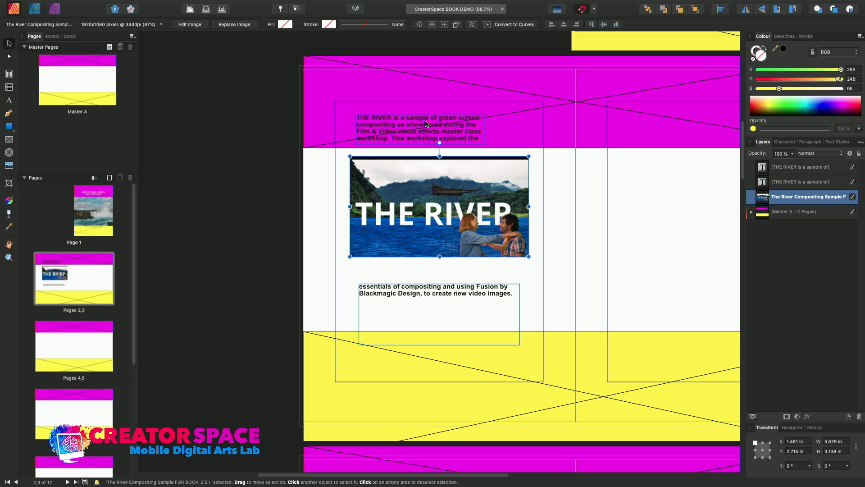
mouse_move(361, 3)
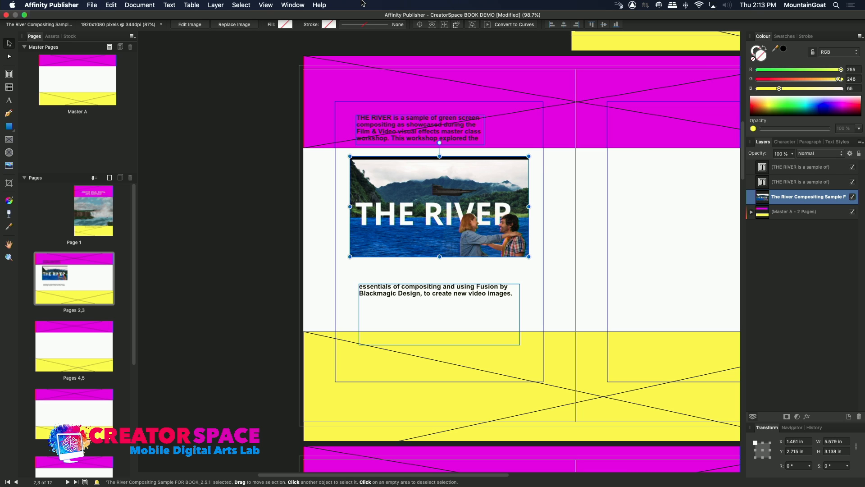
key(w)
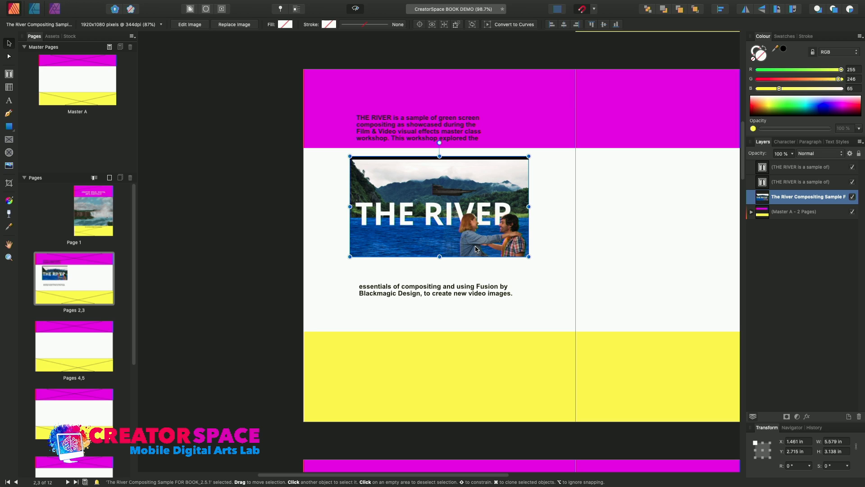
key(w)
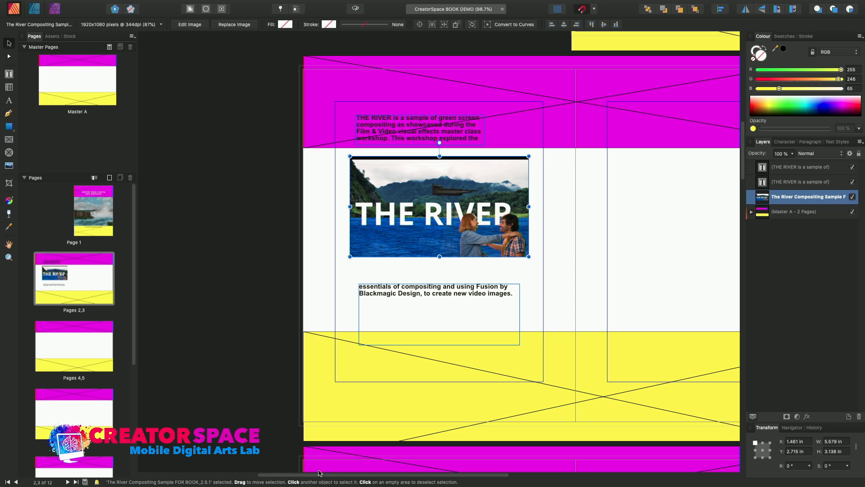
- Place the image "IMG_6517 AffinityPhotoPostProcess FOR BOOK.jpg" on the spread at its default size
drag(333, 477, 400, 482)
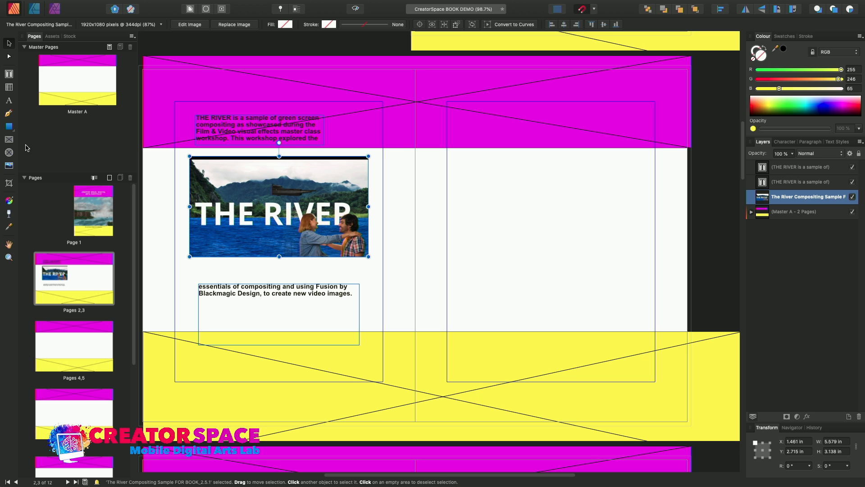
click(13, 165)
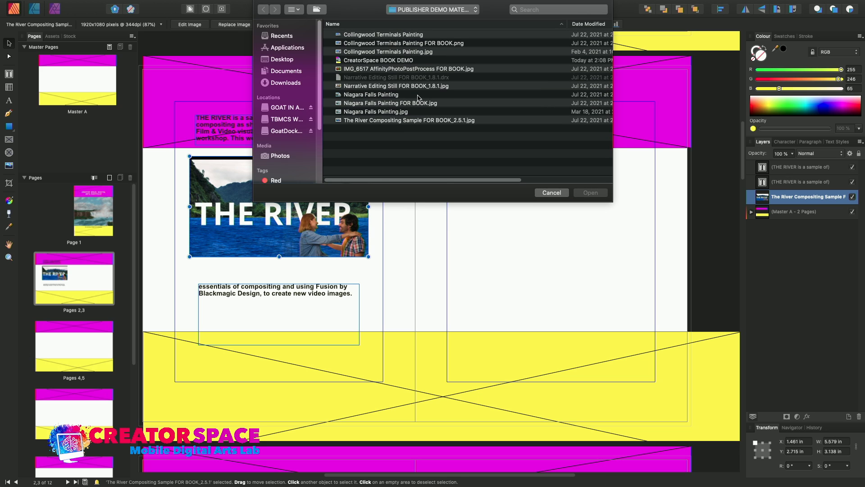
click(339, 71)
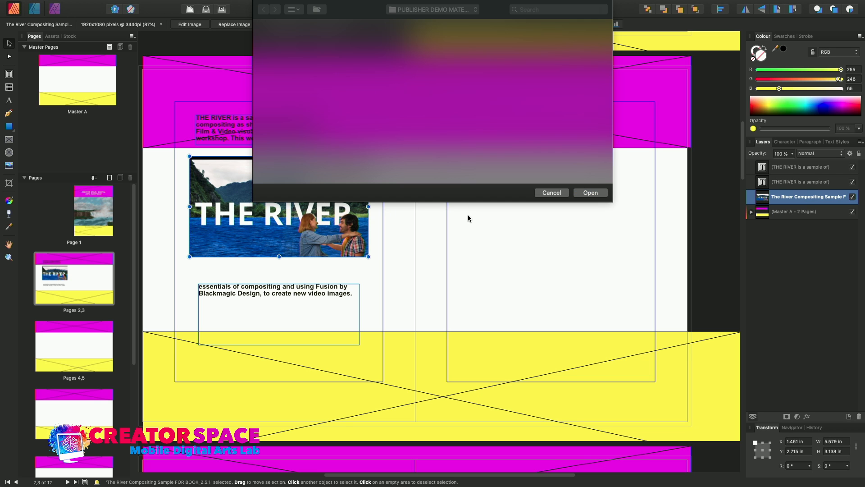
key(Return)
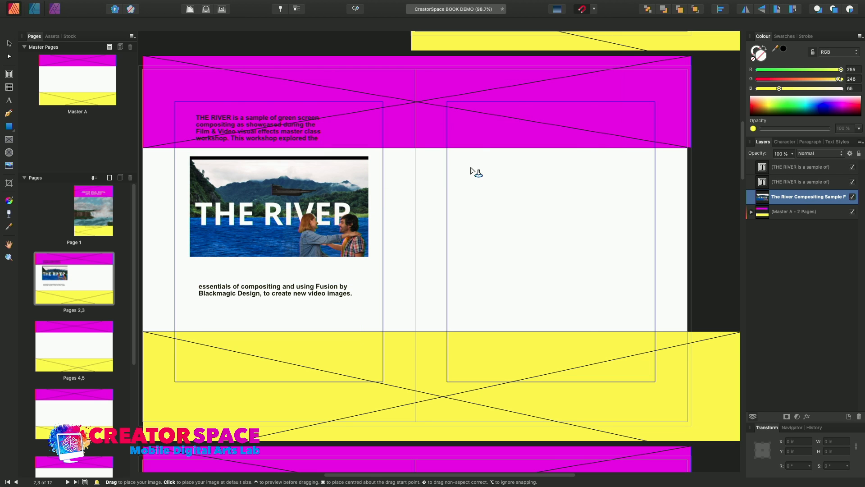
click(471, 171)
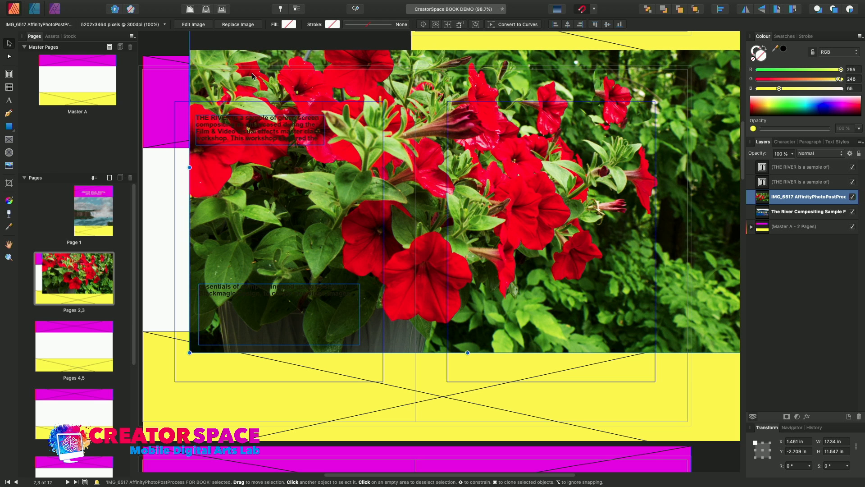
- Scale the flower photo down to about 7.95 × 5.29 in and position it across the upper part of the right-hand page
drag(190, 352, 506, 257)
drag(524, 213, 517, 254)
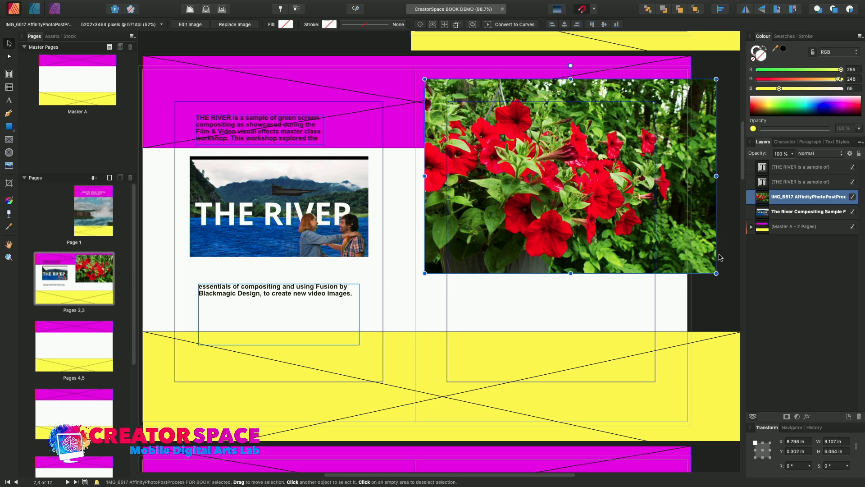
drag(716, 273, 671, 252)
drag(581, 215, 576, 200)
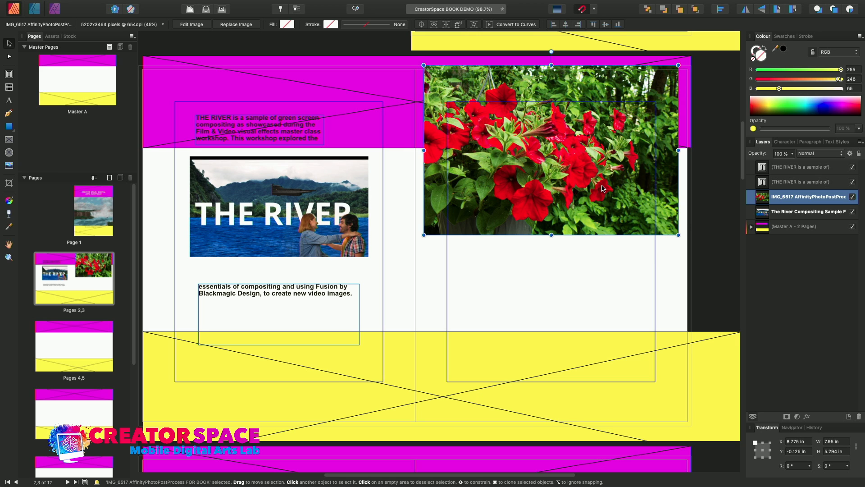
mouse_move(600, 185)
mouse_down()
mouse_move(592, 185)
mouse_move(602, 186)
mouse_up()
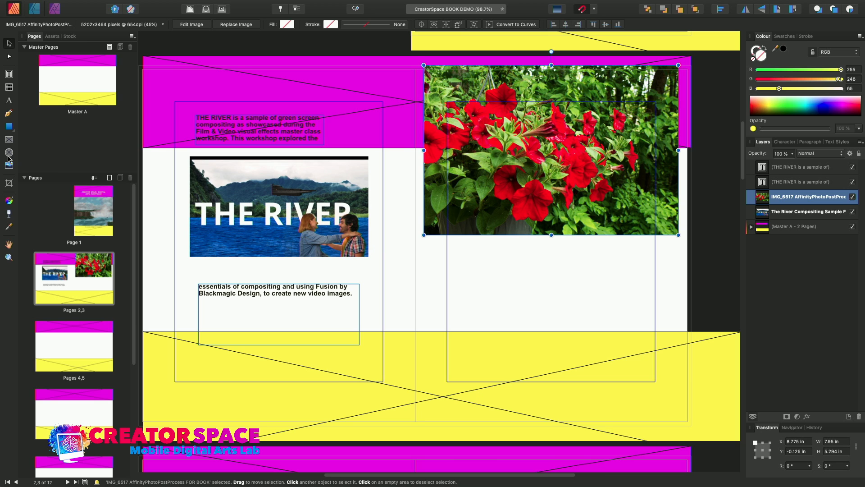
- Add a caption frame about 4.72 × 0.89 in below the photo: "THE RED FLOWER is a photo that was post-processed during the Affinity Photo Post-Processing Photography workshop."
click(8, 74)
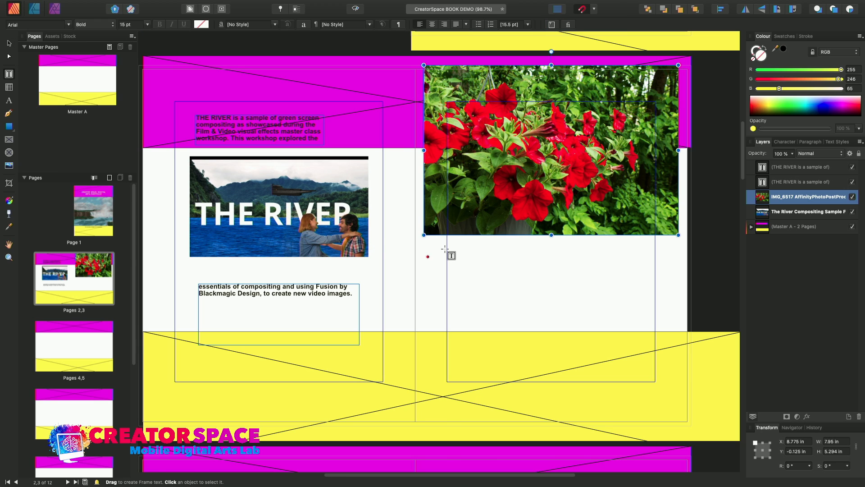
drag(477, 246, 628, 274)
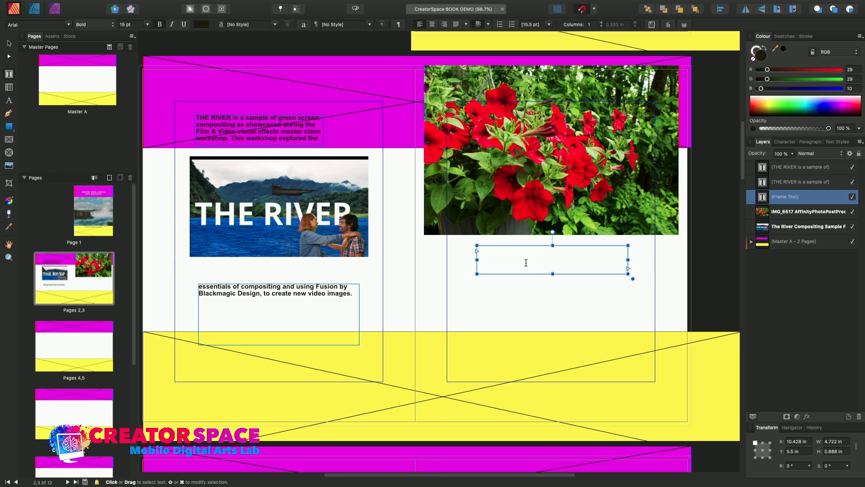
text(THE RED FLOWER is a photo)
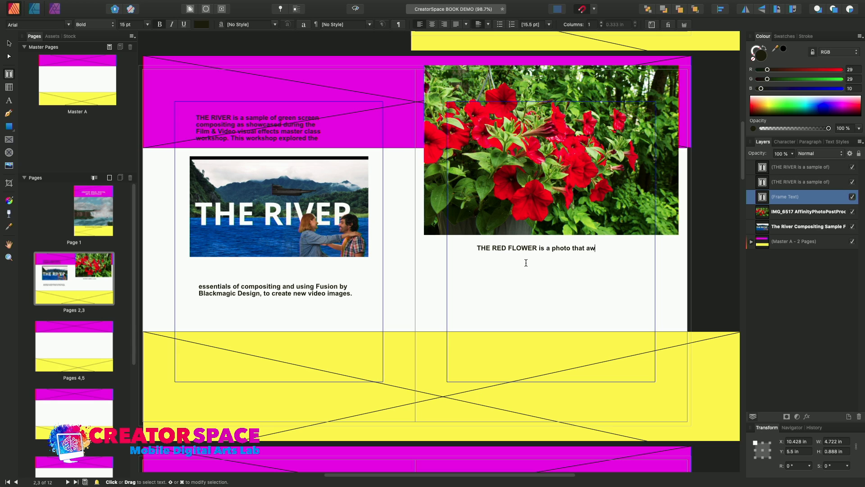
text( that was post-proce)
text(ssed during the )
text(Affinity Photo )
text(Post-Processing)
text( Photo)
text(graphy)
text( workshop.)
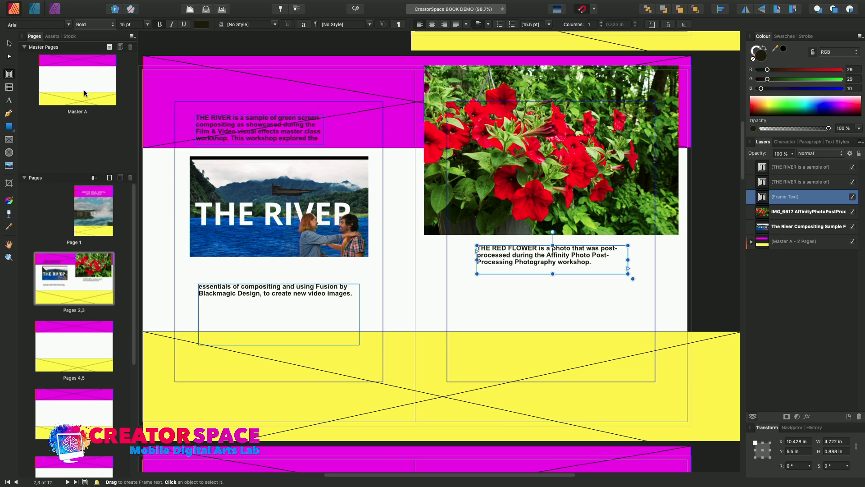
- Go to the empty pages 4,5 and place the image "Narrative Editing Still FOR BOOK_1.8.1.jpg" at its default size on page 4
click(91, 208)
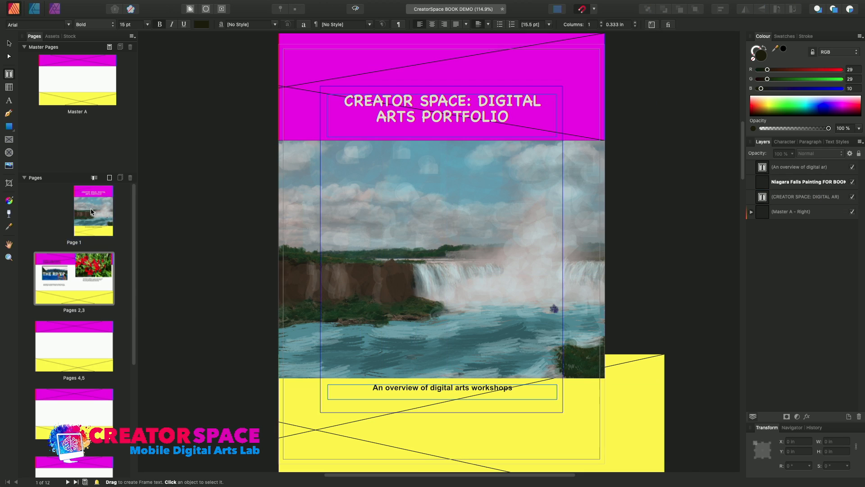
click(52, 282)
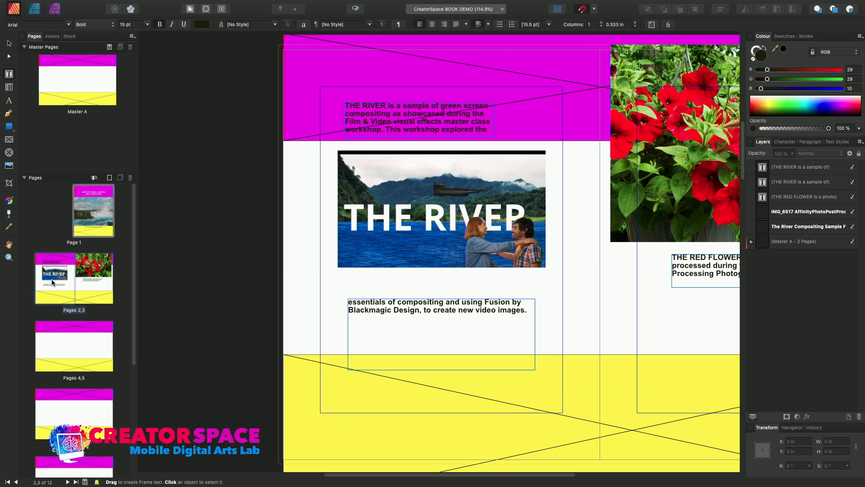
click(93, 282)
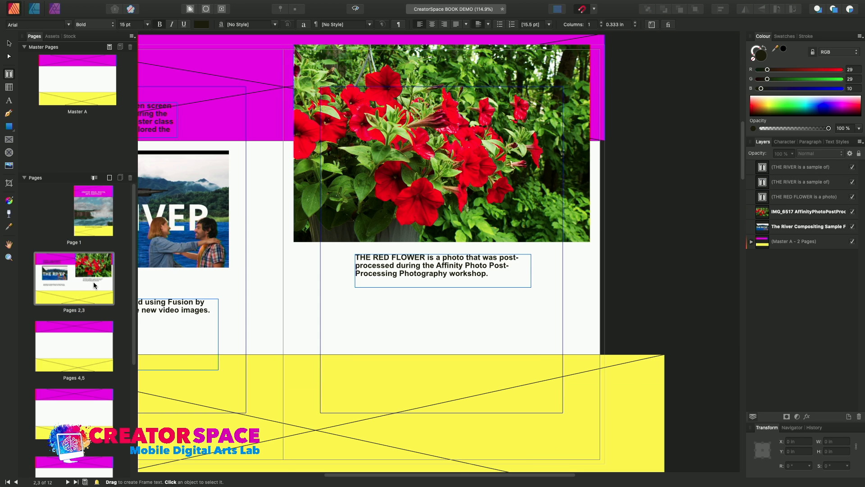
click(59, 344)
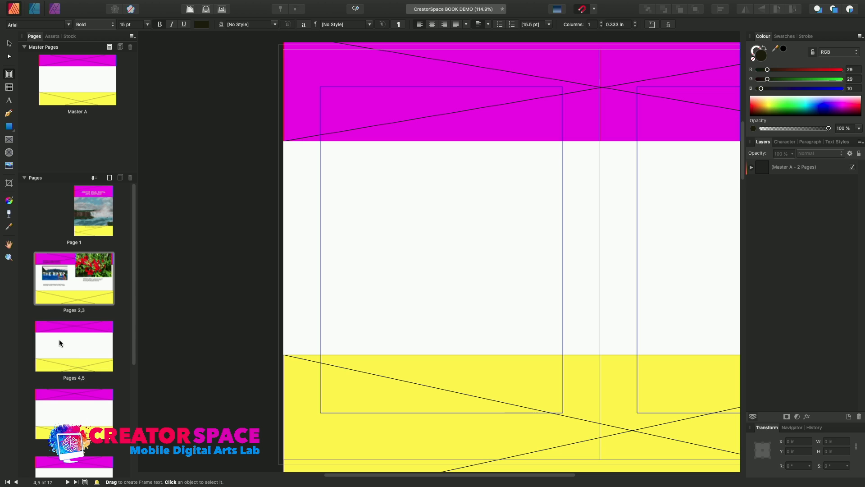
click(9, 165)
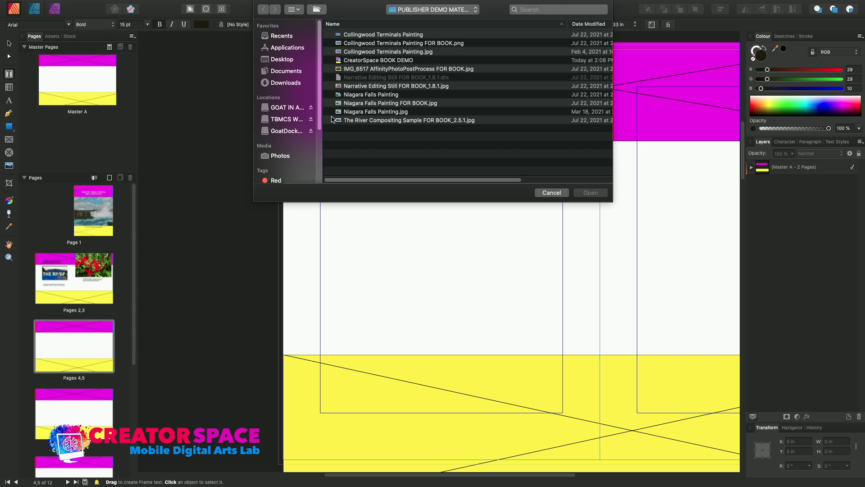
double_click(339, 86)
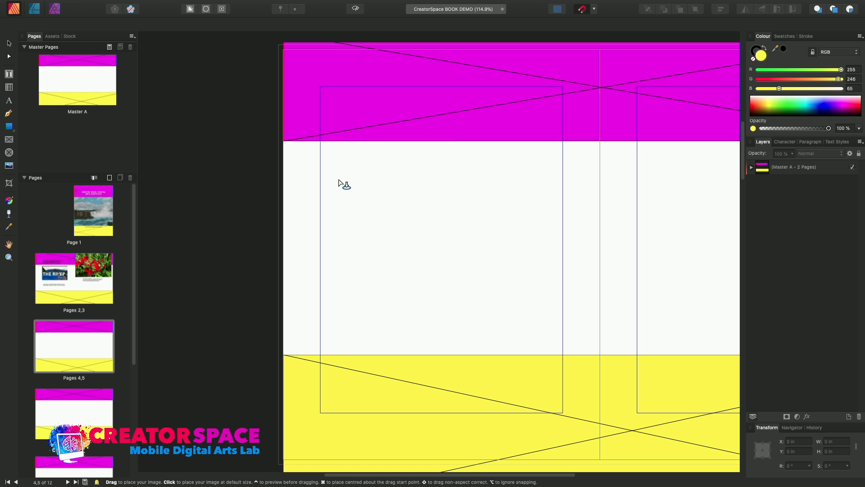
click(335, 184)
- Enlarge the narrative still to about 7.5 × 4.22 in and position it at the left bleed edge, 1 in from the page top
drag(334, 183, 441, 189)
drag(559, 254, 599, 278)
drag(482, 244, 440, 210)
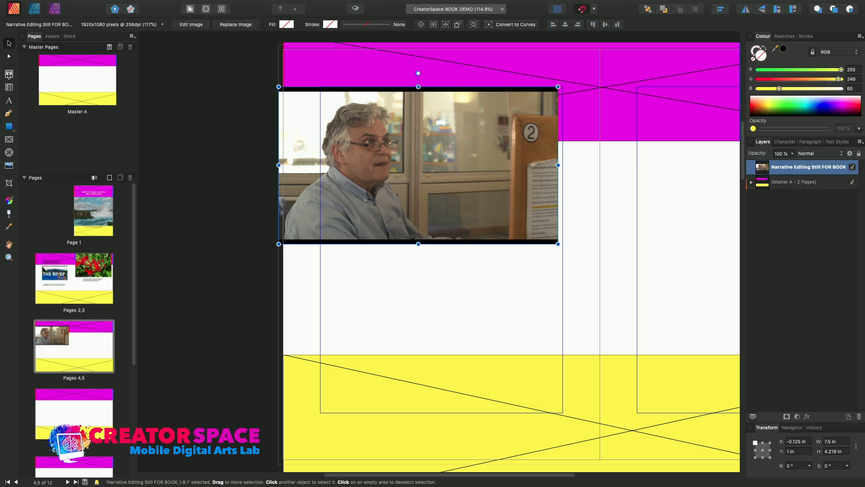
- Add a caption frame about 5.07 × 1.26 in below the still, beginning "This still image is captured from Blackmagic DaVinci Resolve"
click(8, 74)
drag(355, 263, 545, 311)
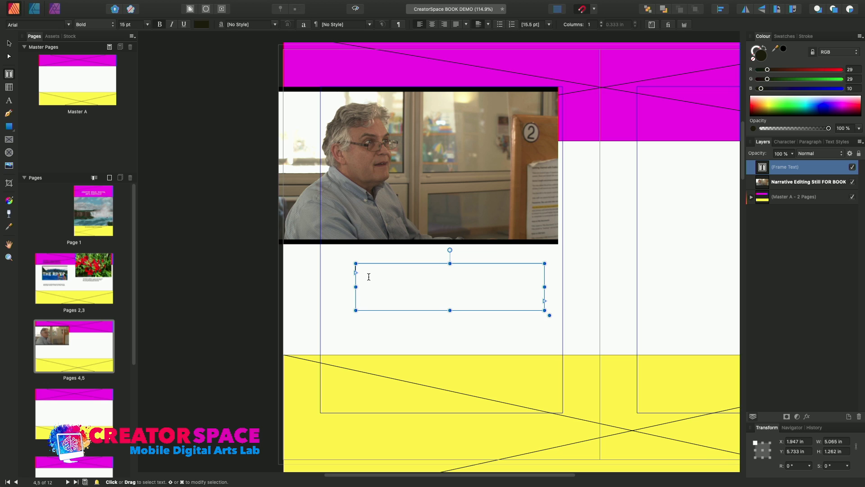
text(This)
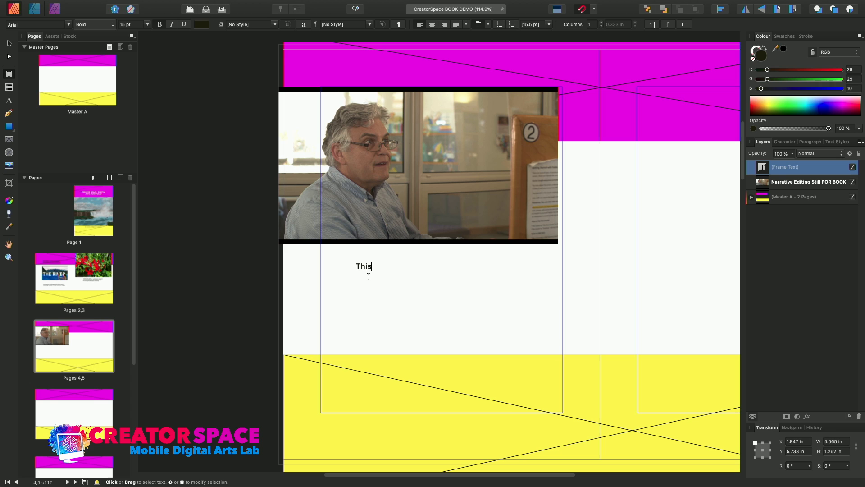
text( still image is captured from Blackmagic DaVinci Reso)
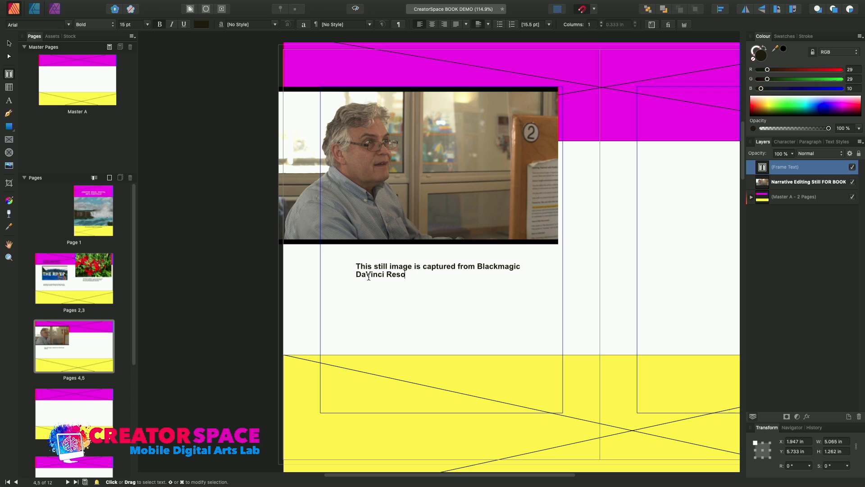
- Complete the still's caption with "editing software. The image is taken from the Advanced Narrative Film Editing Master Class."
text(lve editing software. The ima)
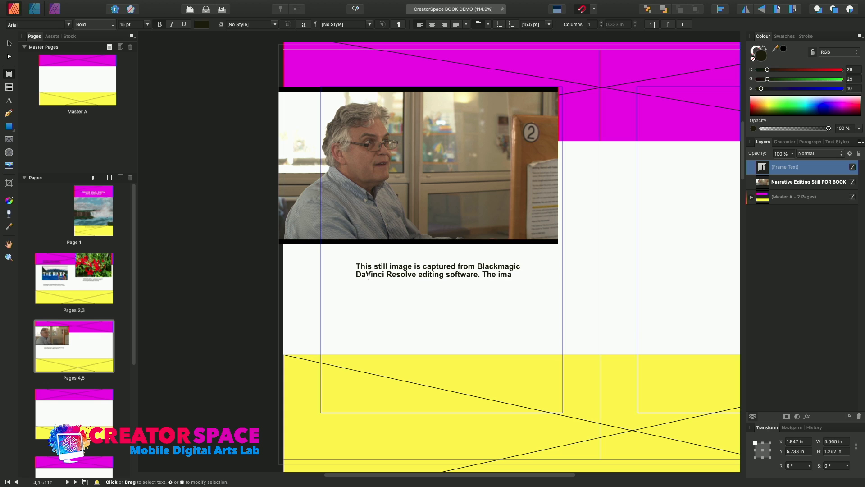
text(ge is taken from the Advanced)
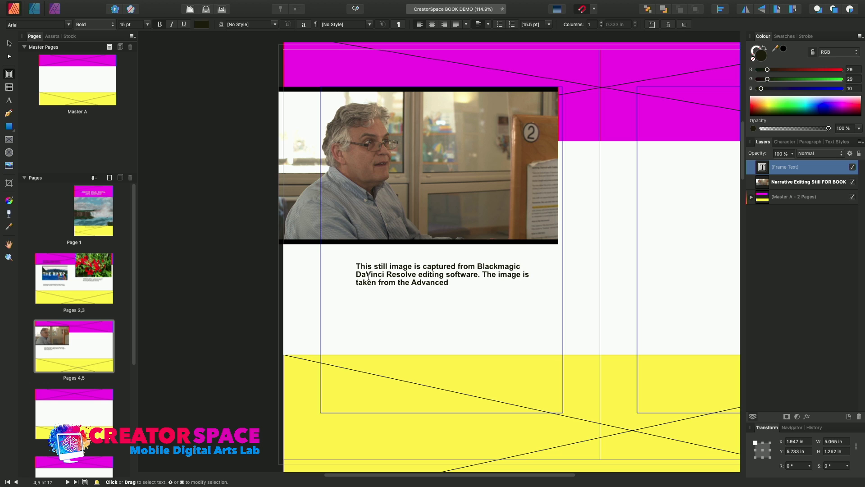
text( Narrative Film Editing Master Class.)
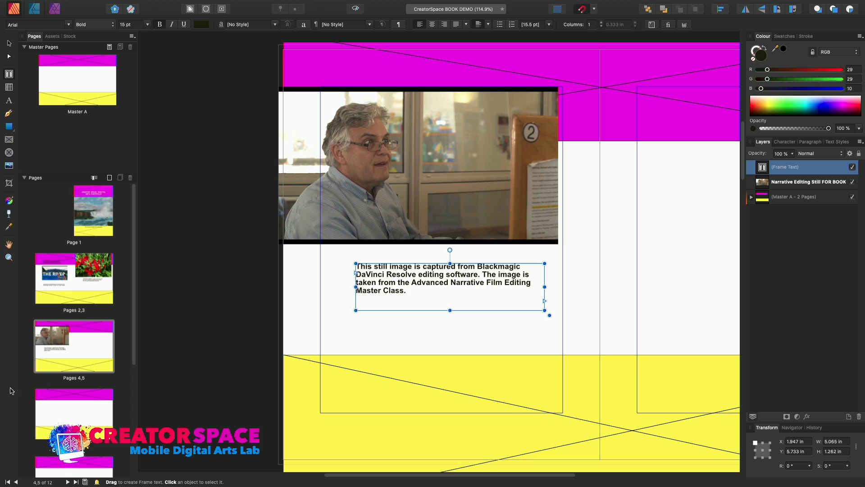
- Go to page 5 and place the image "Collingwood Terminals Painting FOR BOOK.png" on it at its default size
click(66, 358)
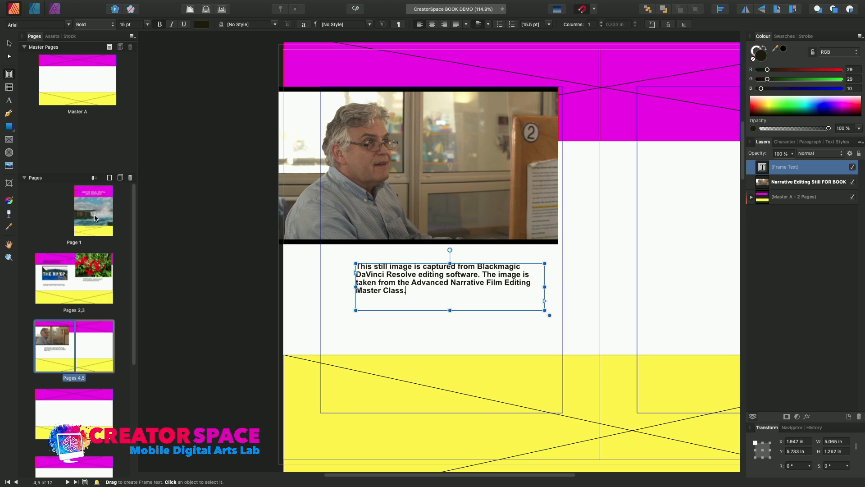
click(99, 355)
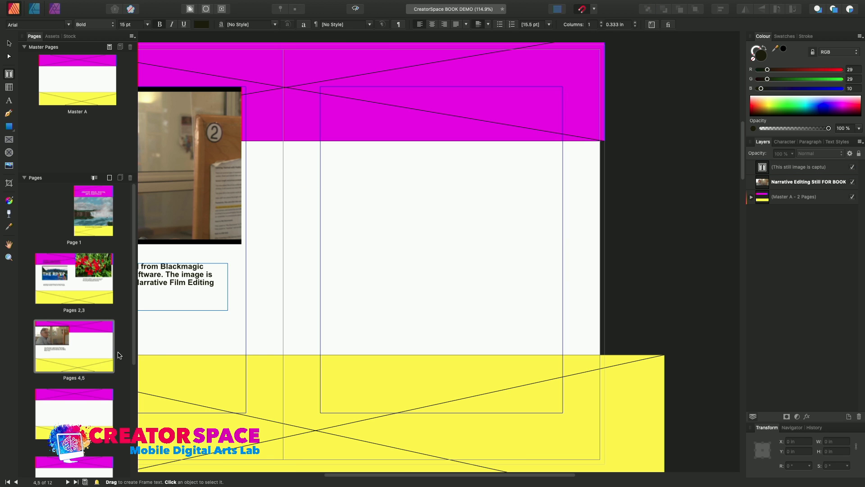
click(9, 166)
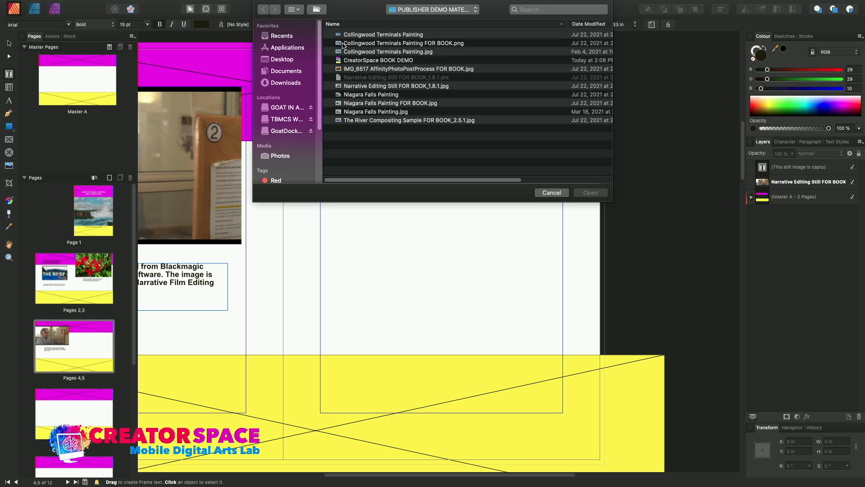
double_click(341, 44)
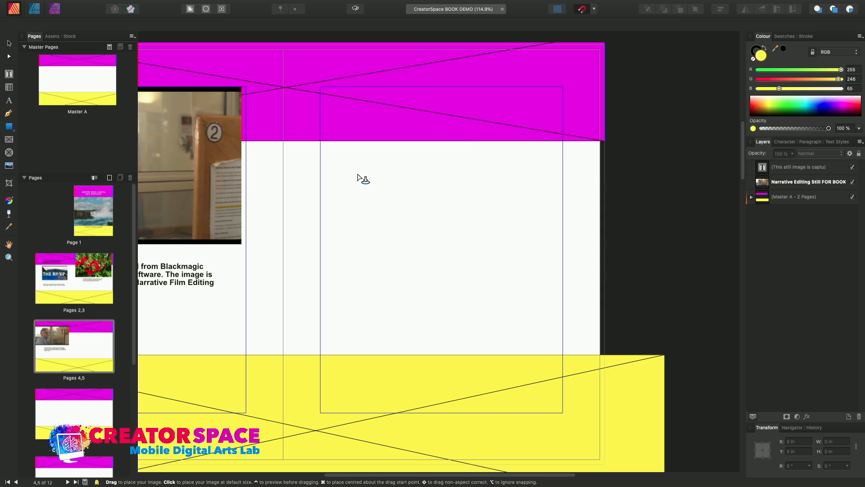
click(356, 177)
- Enlarge the Collingwood painting to about 8.63 × 4.85 in, spanning page 5 from spine to bleed, 1 in from the page top
mouse_move(359, 175)
mouse_down()
mouse_move(409, 192)
mouse_move(443, 188)
mouse_up()
drag(559, 254, 618, 295)
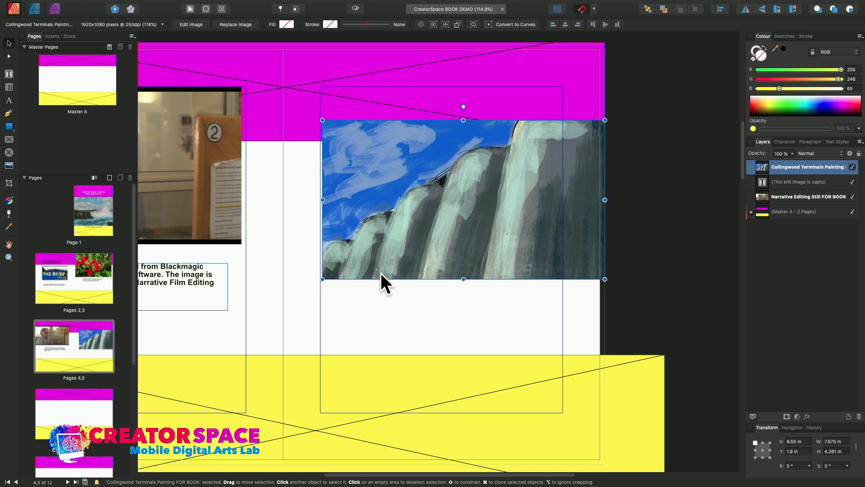
drag(293, 283, 279, 292)
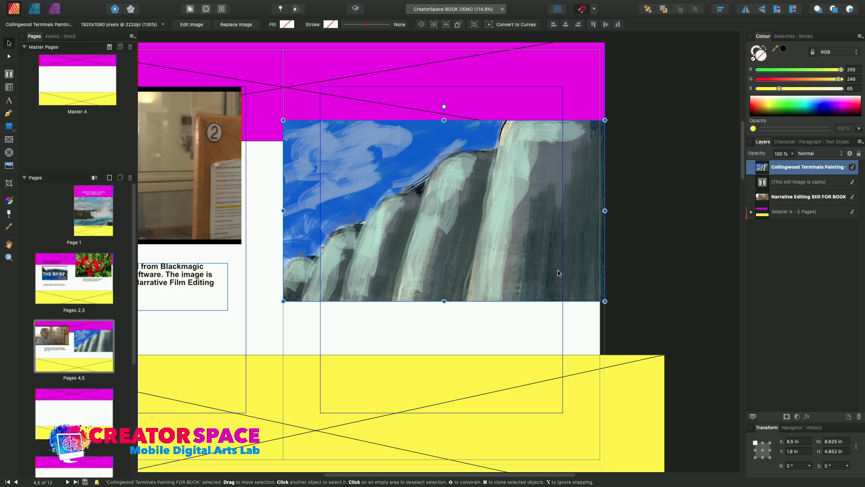
drag(374, 205, 378, 170)
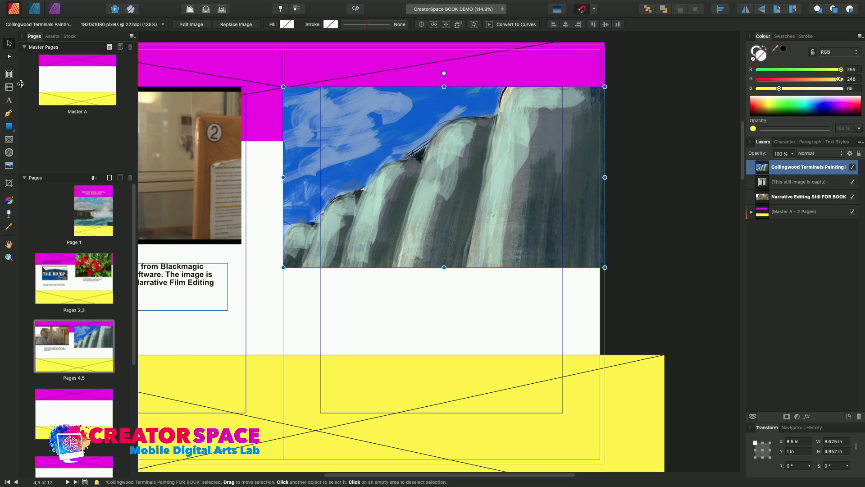
- Add a caption frame about 4.9 × 1.16 in below the Collingwood painting, beginning "COLLINGWOOD TERMINALS is a"
click(8, 73)
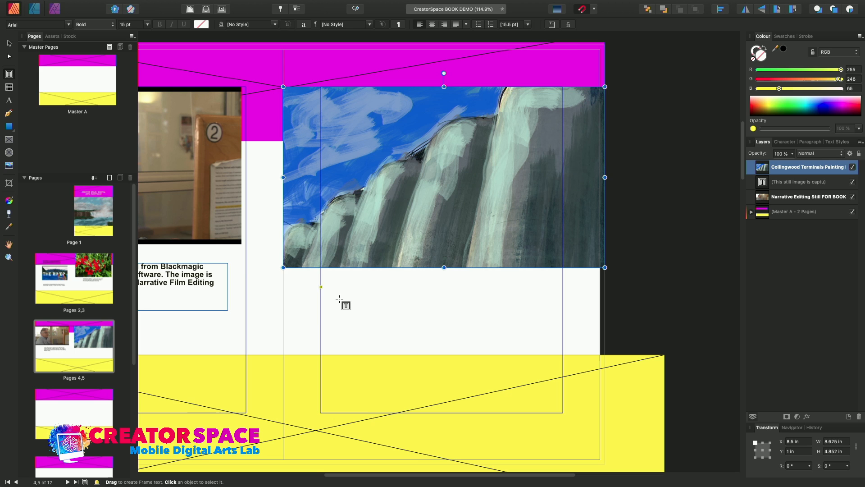
drag(352, 305, 535, 349)
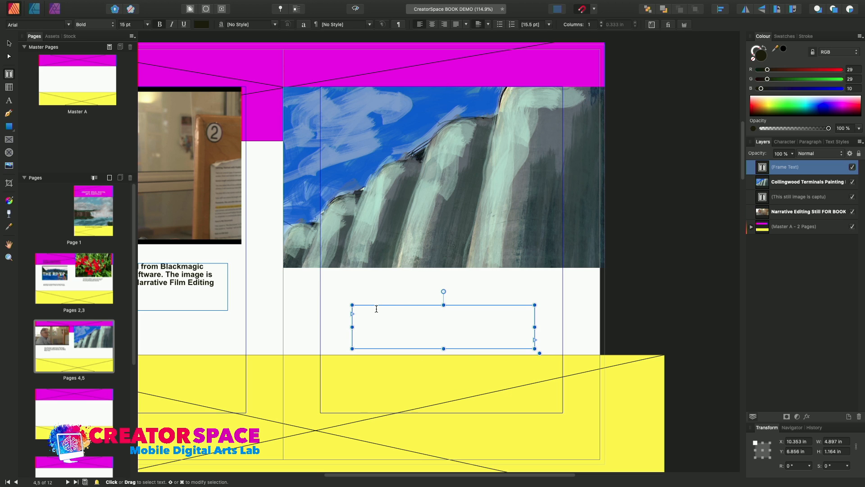
text(COLLIGW)
key(BackSpace)
key(BackSpace)
key(BackSpace)
text(LIGWOO)
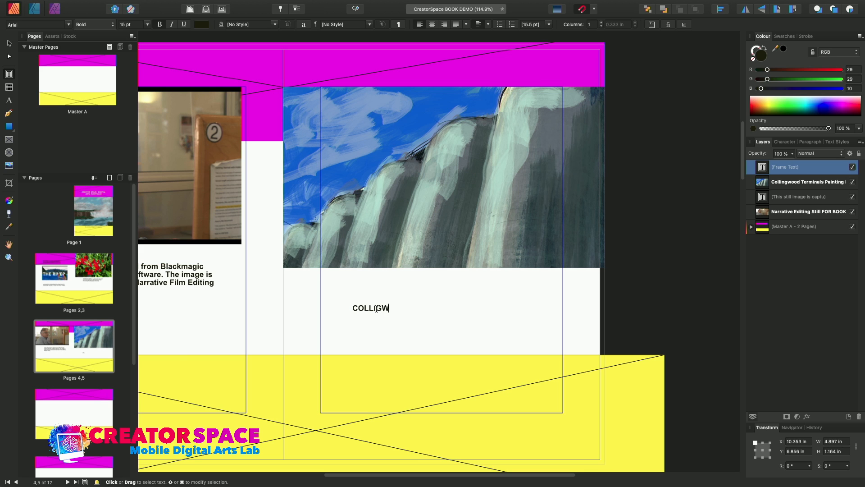
key(BackSpace)
key(BackSpace)
key(BackSpace)
key(BackSpace)
key(BackSpace)
text(INGWOOD TERMINS)
text(LAS)
key(BackSpace)
key(BackSpace)
key(BackSpace)
key(BackSpace)
text(NALS is a)
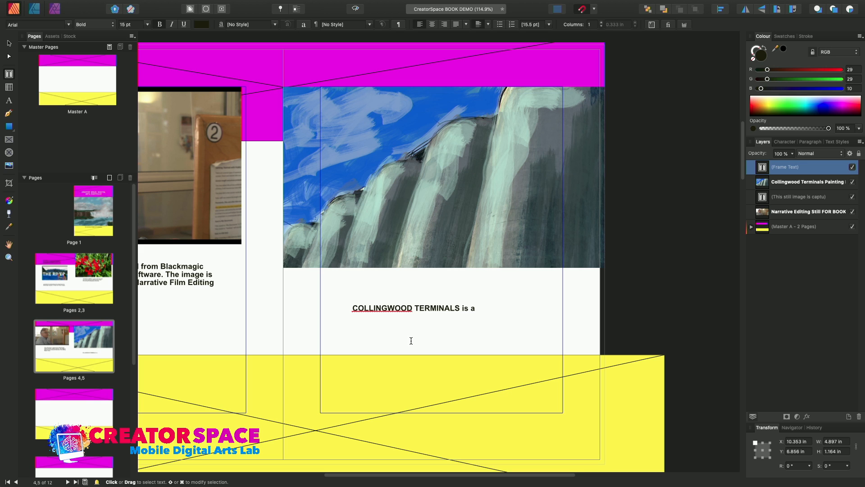
- Continue the painting's caption with "photograph turned into a digital illustration using the Affinity Designer Software."
text(photo)
text(graph turned into)
text( a digital )
text(illustr)
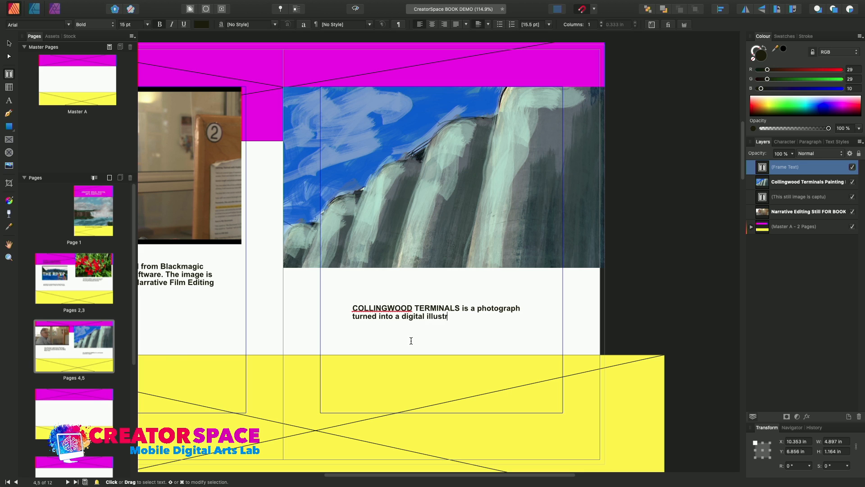
text(ation using the Affinity DFe)
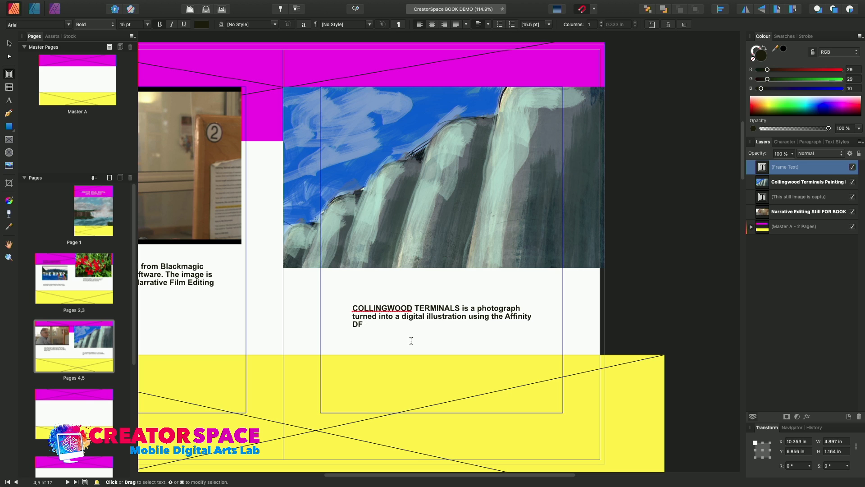
text(signer Software. This )
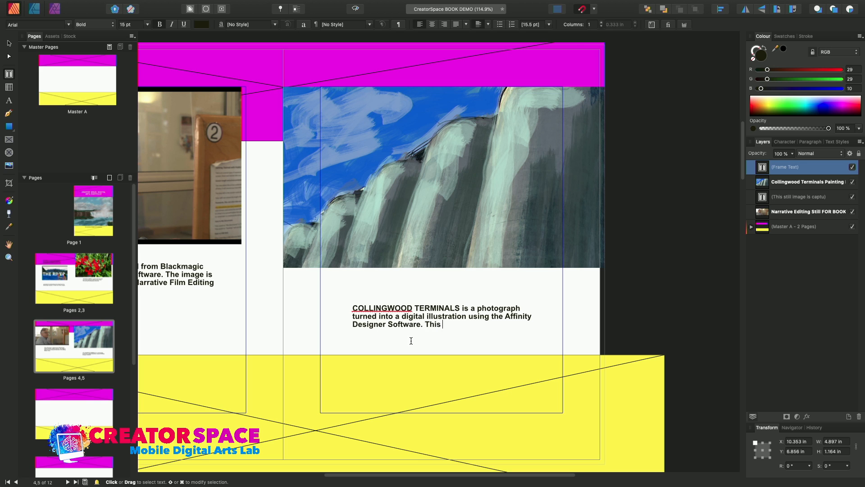
- Finish the painting's caption with the sentence "This image was created as part of the Digital Illustration Workshop."
text(image was created as par)
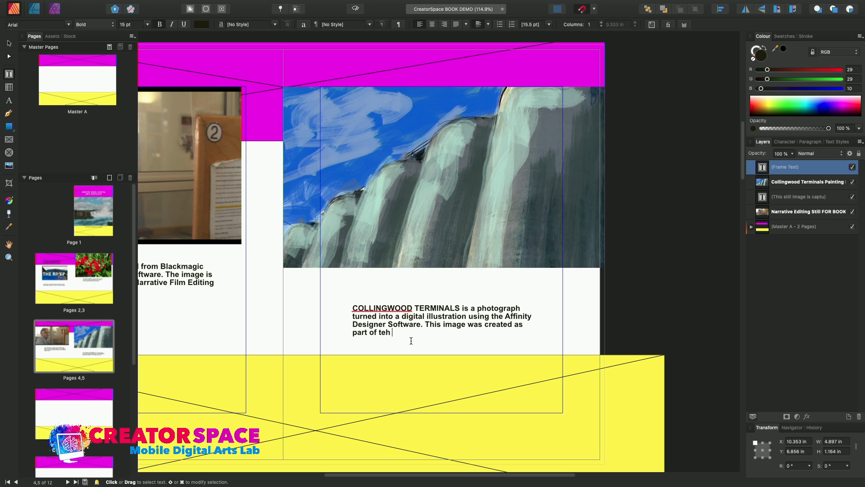
text(t of the Digital Illustration Workshop.)
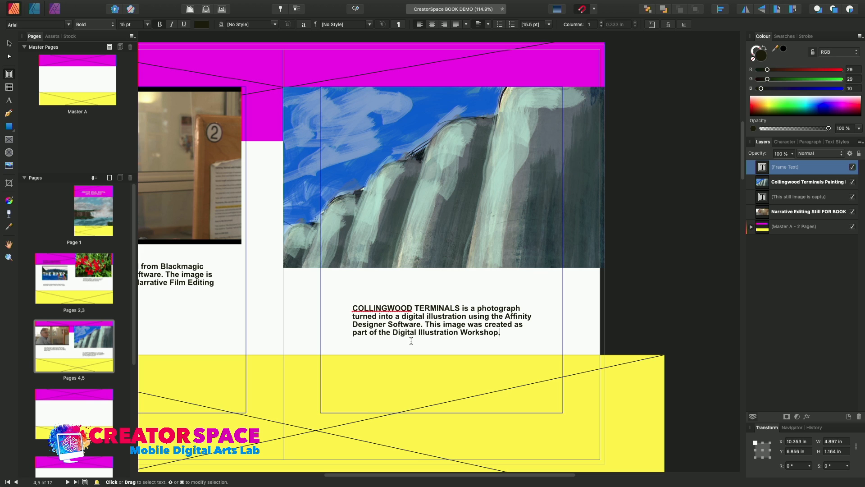
key(Escape)
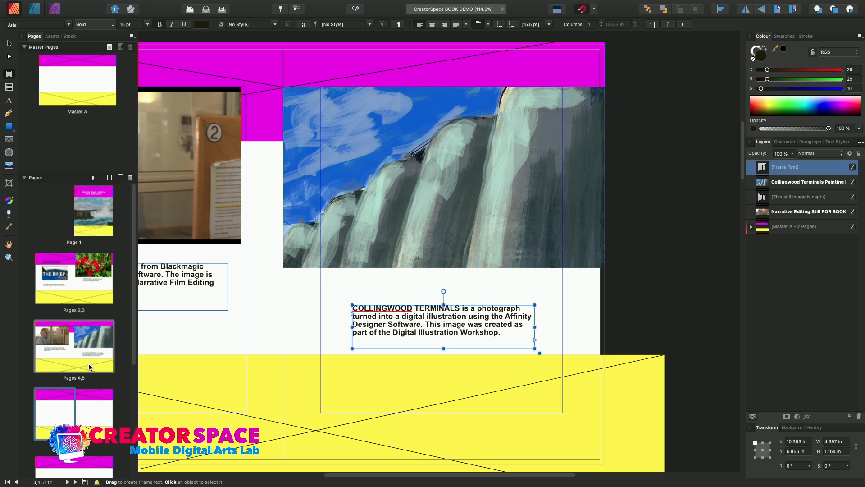
- Delete an unused blank page from the pages 6,7 spread
drag(134, 342, 148, 409)
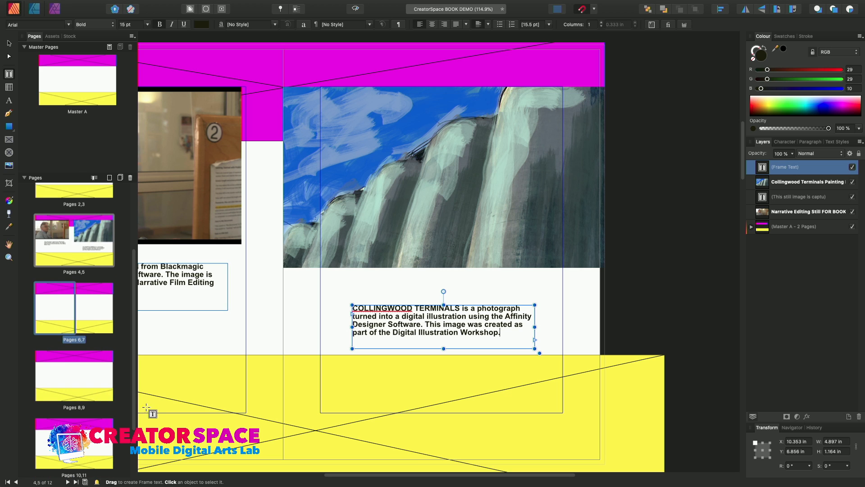
right_click(94, 315)
click(105, 334)
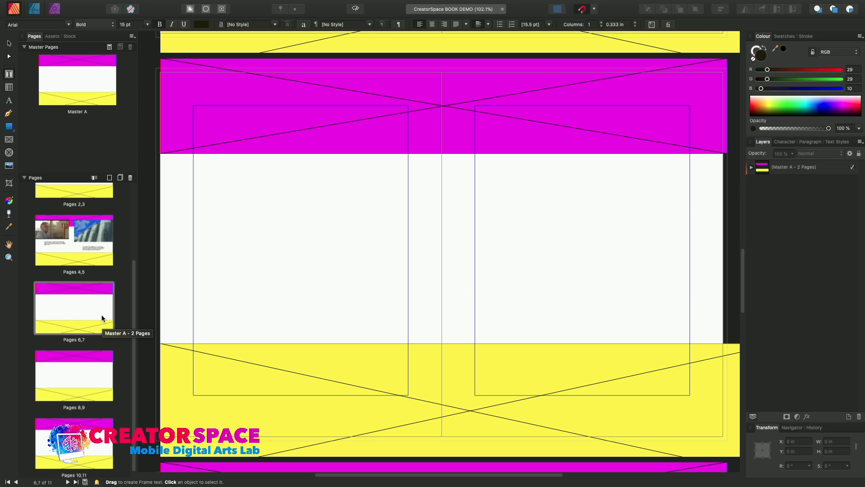
- Delete four more unused blank pages from the end of the book, leaving pages 6,7 as the last spread
drag(133, 317, 146, 221)
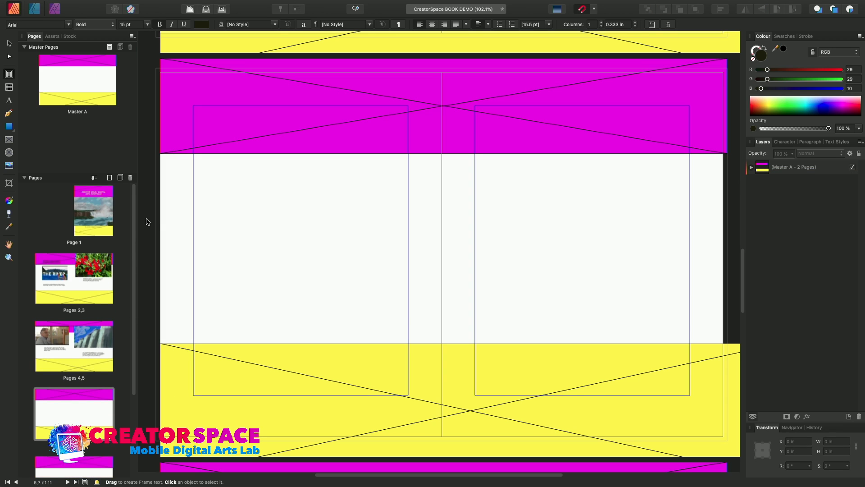
scroll(90, 270, down, 3)
click(91, 310)
right_click(91, 310)
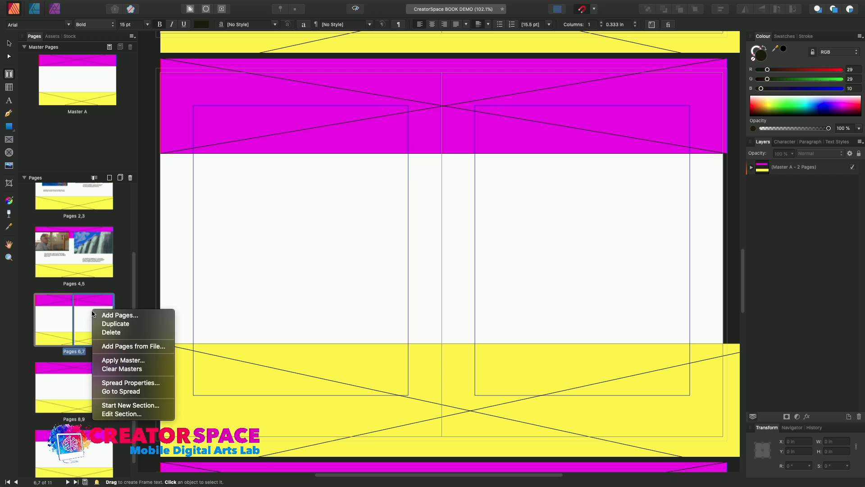
click(97, 332)
right_click(94, 328)
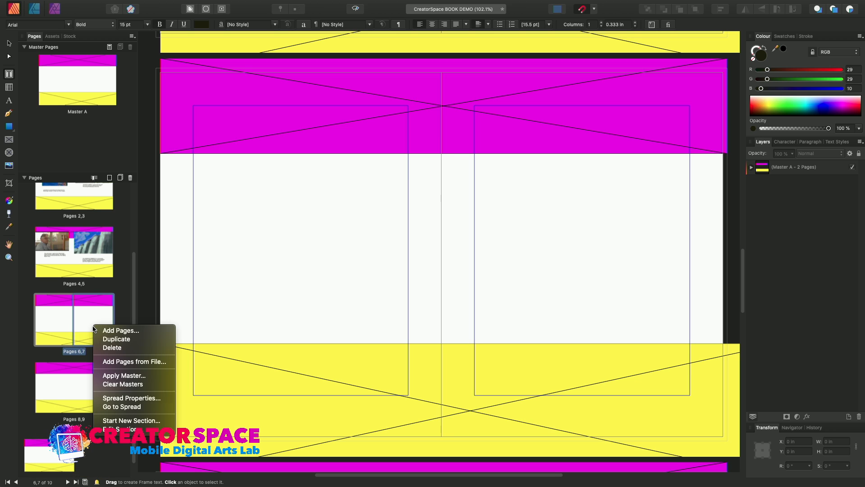
click(108, 347)
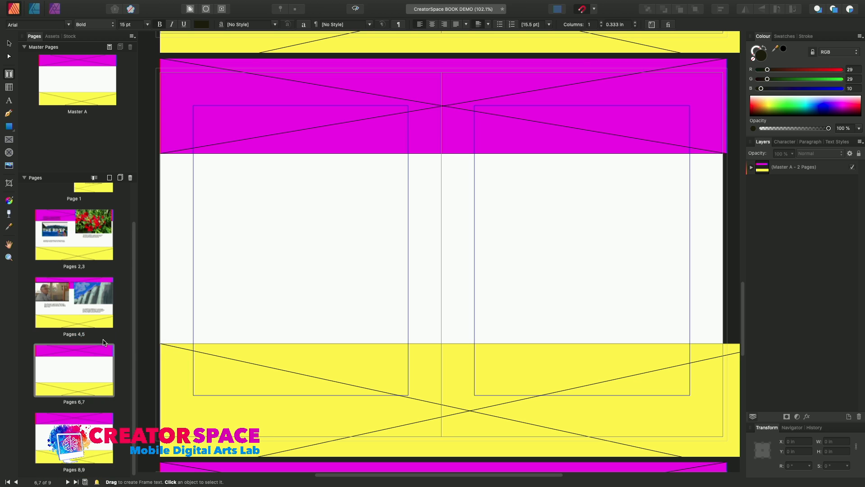
right_click(96, 366)
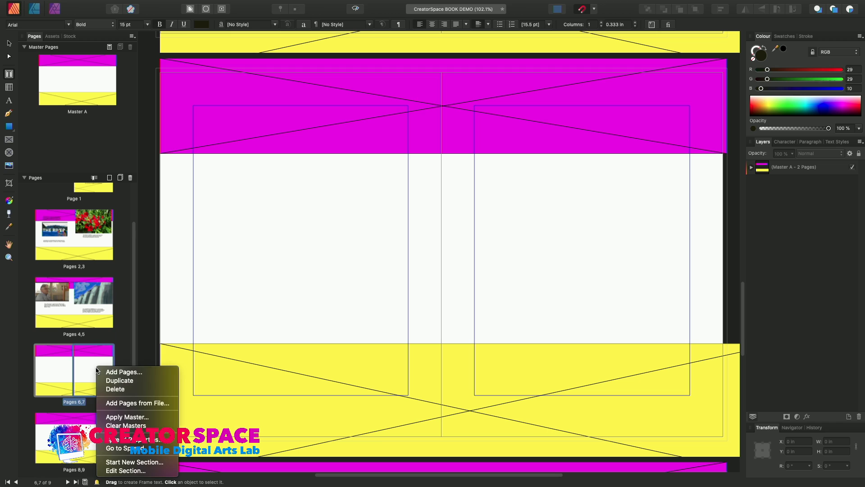
click(114, 389)
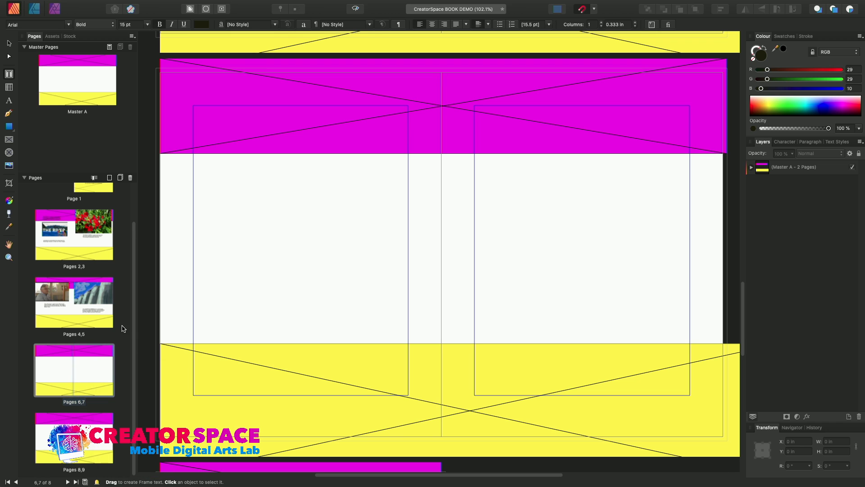
right_click(98, 367)
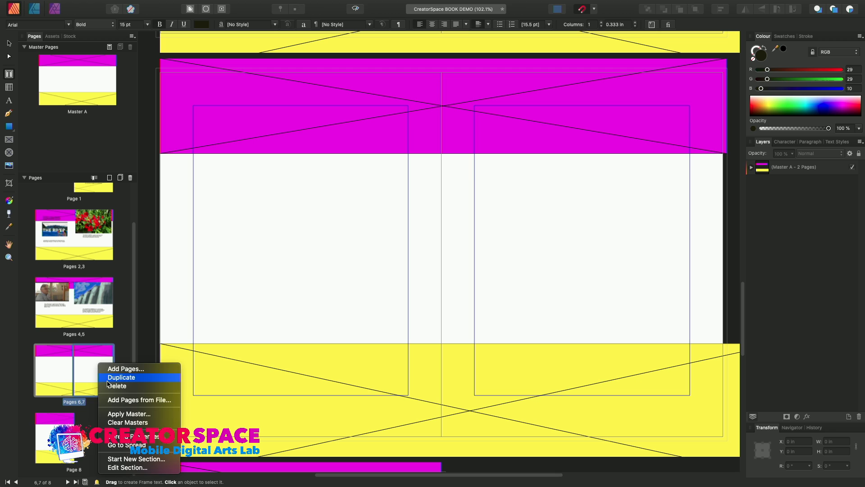
click(109, 387)
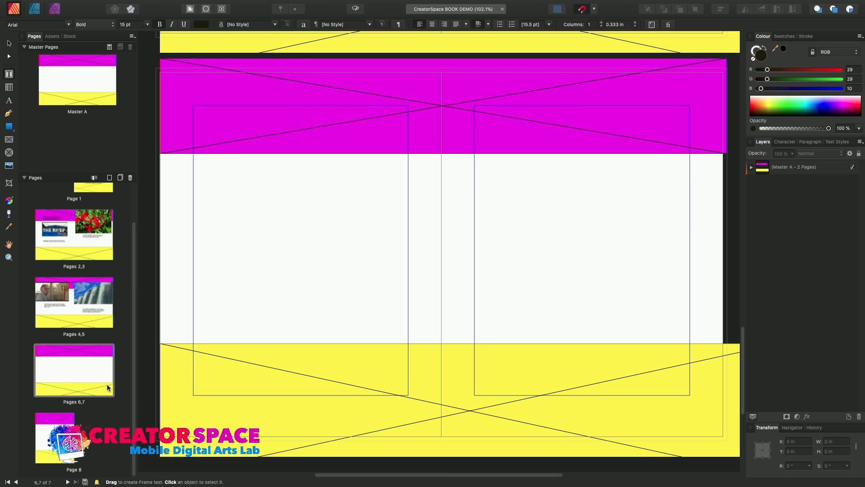
- Place "Niagara Falls Painting FOR BOOK.jpg" in the upper part of page 6, scaled to about 5.23 × 3.93 in
double_click(62, 422)
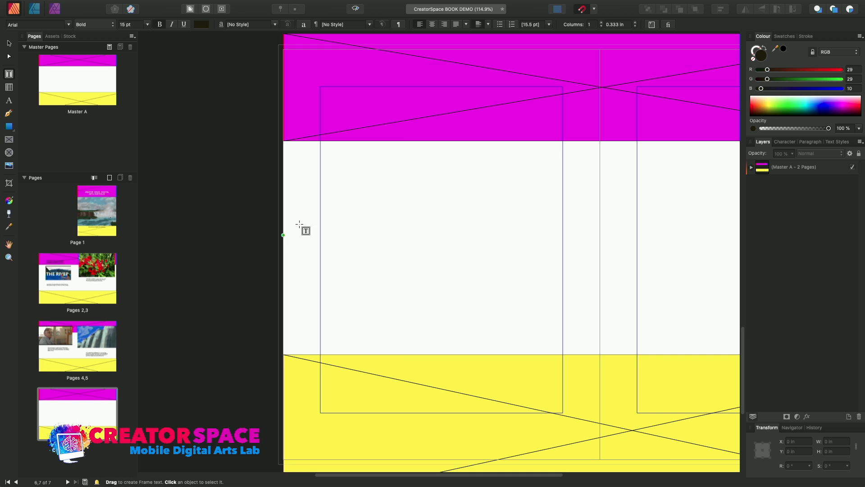
click(9, 165)
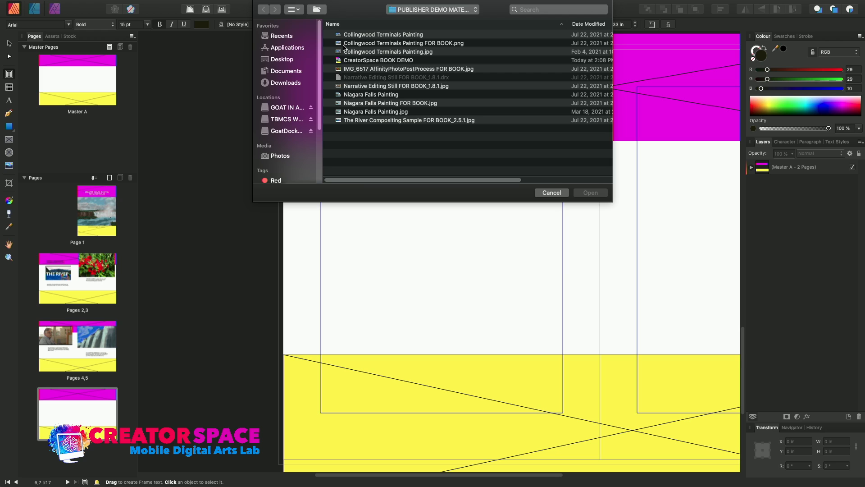
click(340, 105)
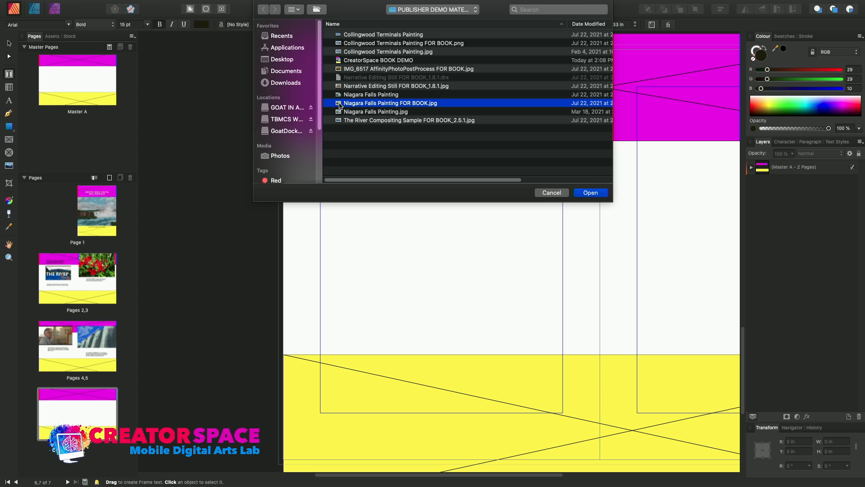
double_click(340, 105)
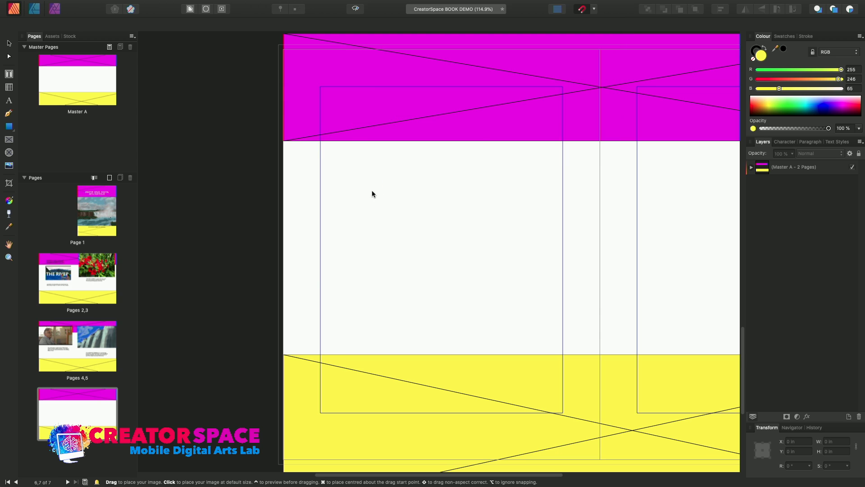
click(372, 192)
drag(371, 190, 432, 215)
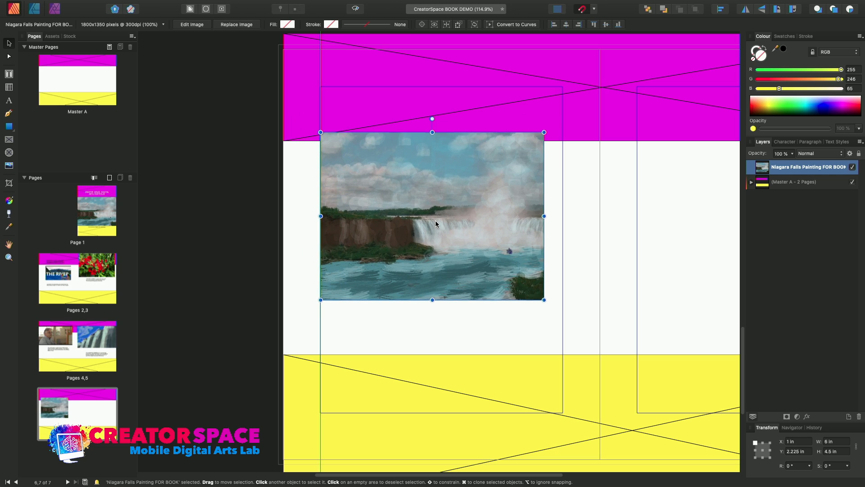
drag(543, 300, 517, 276)
mouse_move(494, 238)
mouse_down()
mouse_move(503, 236)
mouse_move(496, 230)
mouse_up()
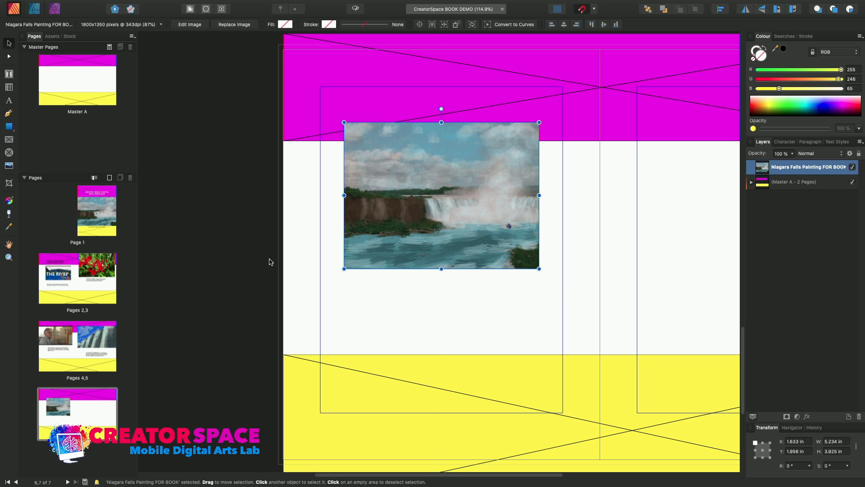
- Add a caption frame about 5.23 × 0.87 in below it, beginning "NIAGARA FALLS IN WATERCOLOUR is a digital illustration painted on top of a photo"
click(9, 73)
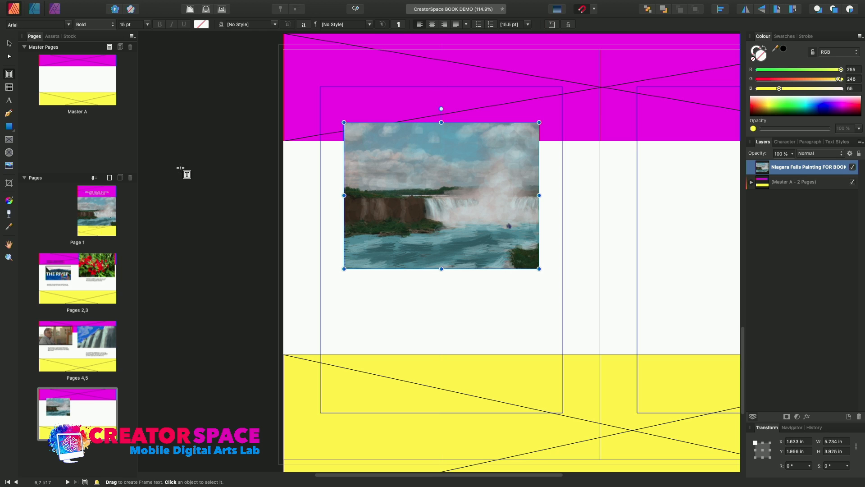
drag(344, 295, 539, 327)
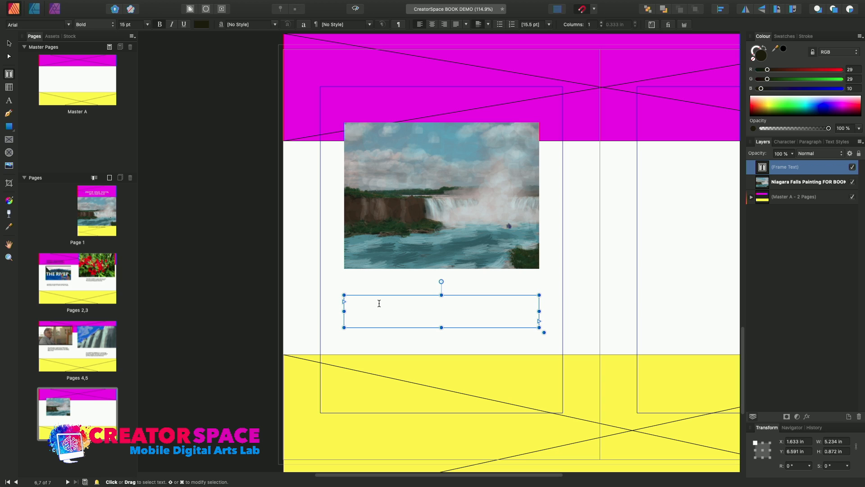
text(NIAGAS)
text(A FALLS)
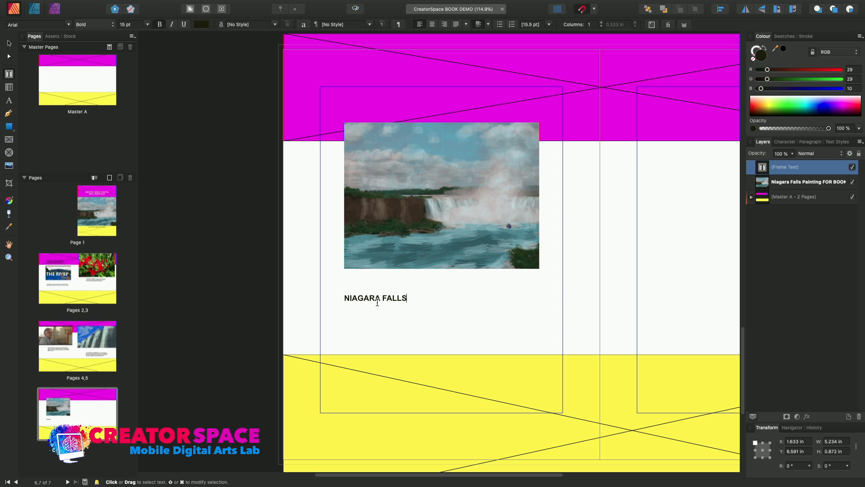
text( IN WATERCOLOUR is a)
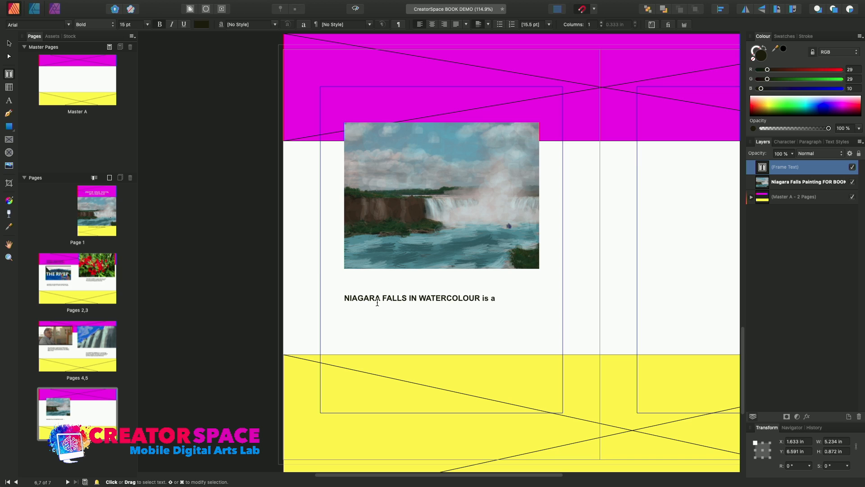
text( digital illustration painted on top of a photo)
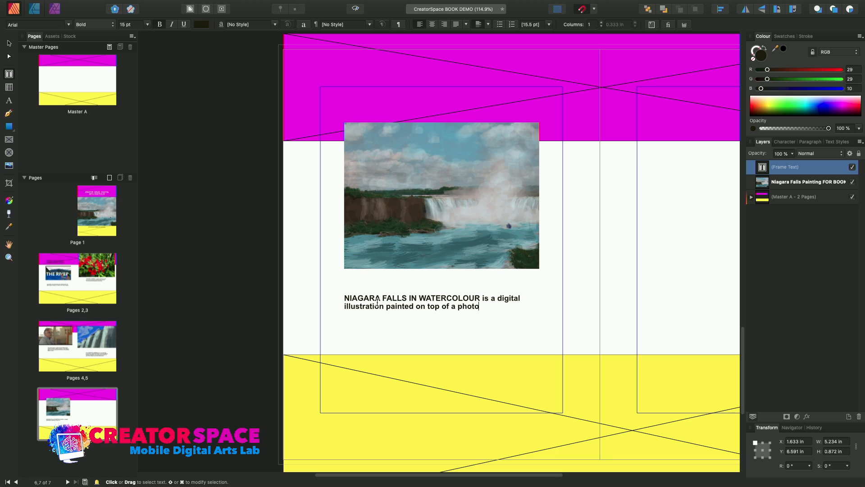
- Finish the caption with "using the Affinity Photo software. This image was created as part of the Affinity Photo Graphic Design Workshop."
text( using the)
text( Affinity )
text(Photo sof)
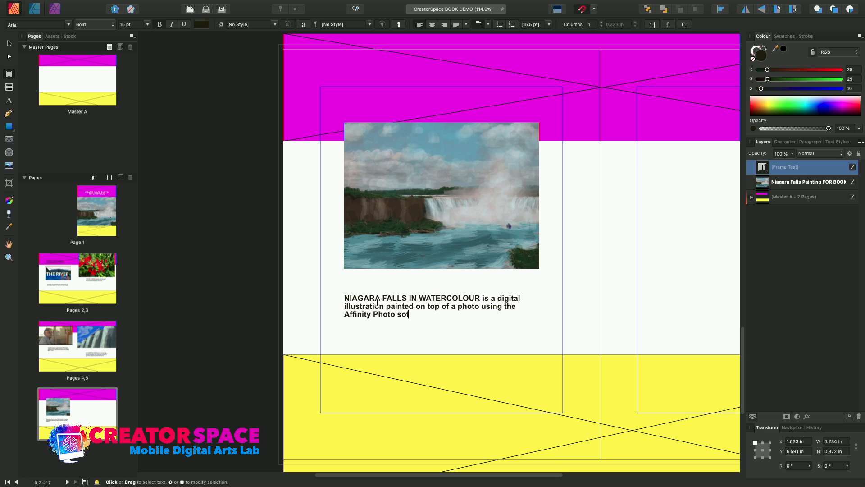
text(ta)
key(BackSpace)
text(ware. This i)
text(mage was)
text( created as par)
text(t of the )
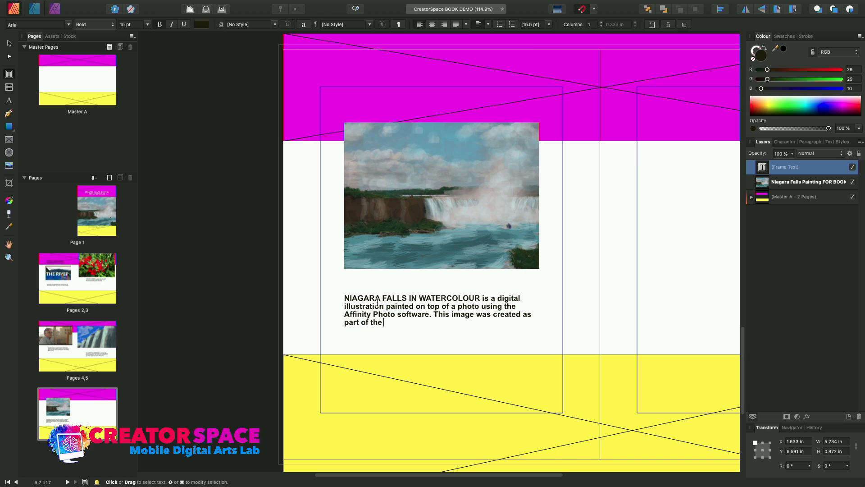
text(Affinity Photo Graphic Design Workshop.)
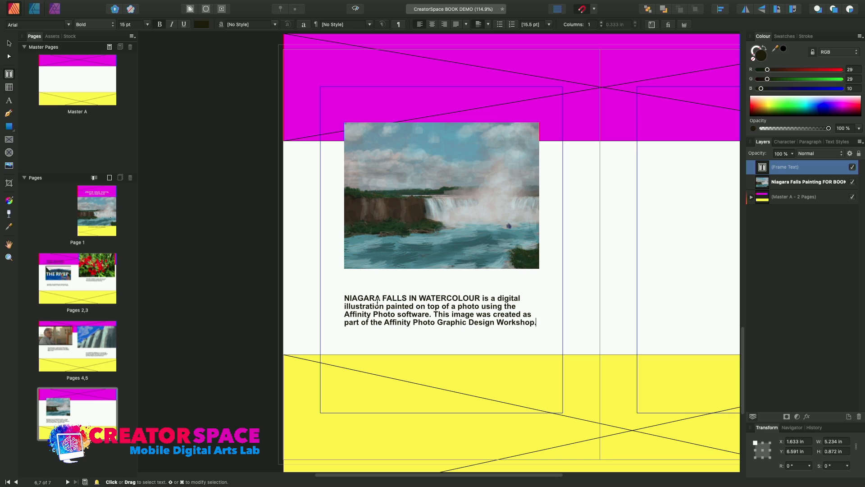
key(Escape)
- Place "CREATOR SPACE Webinar WEEK1.jpg" from the Desktop's TBMCS MDAL Workshop Graphics folder on page 7, within the margins at 6.4 × 3.6 in
click(108, 213)
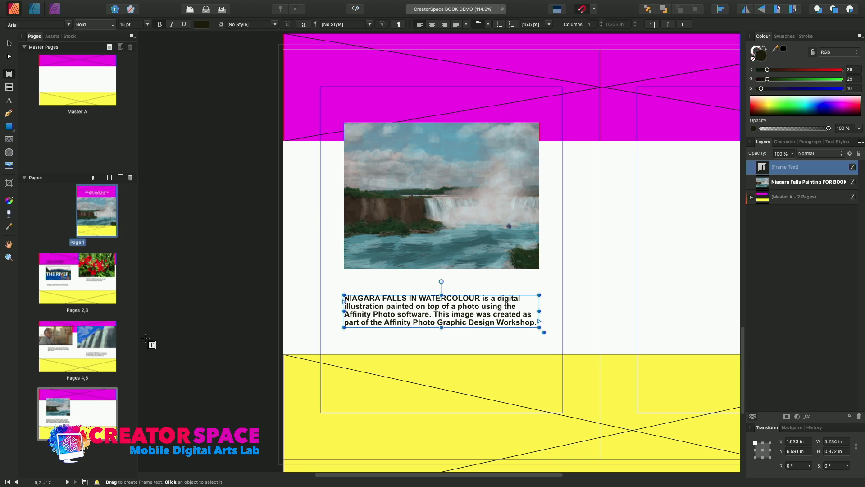
click(104, 418)
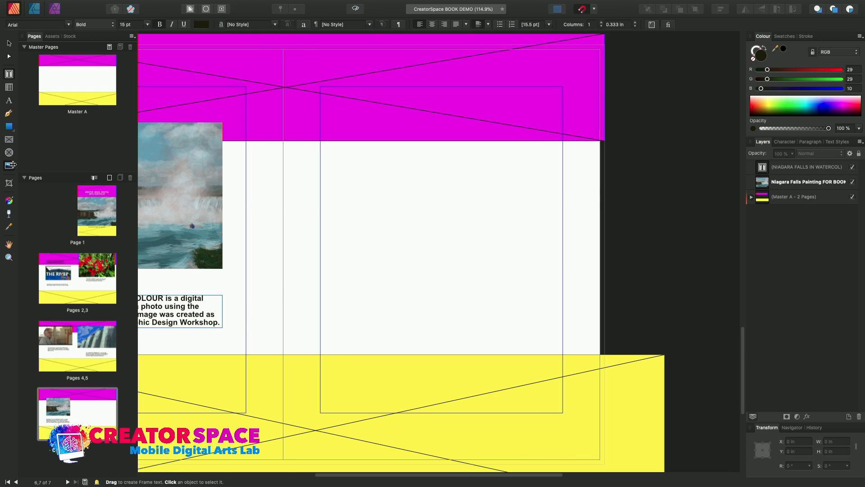
click(12, 164)
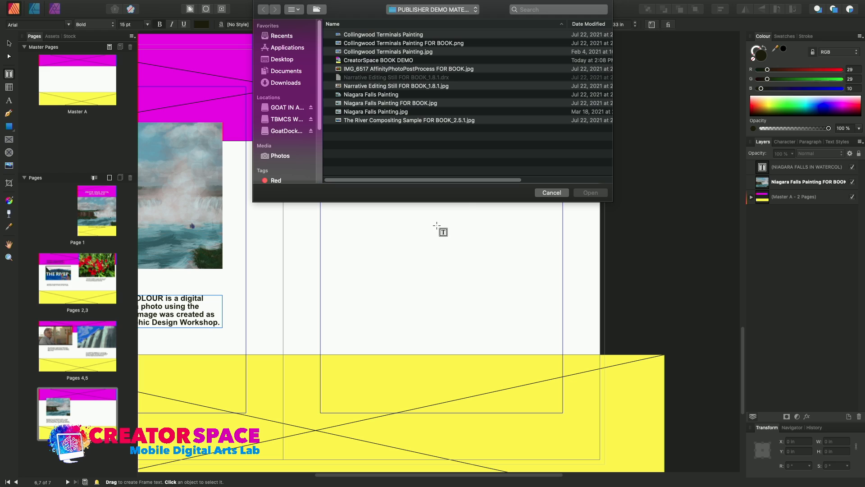
click(442, 11)
click(440, 20)
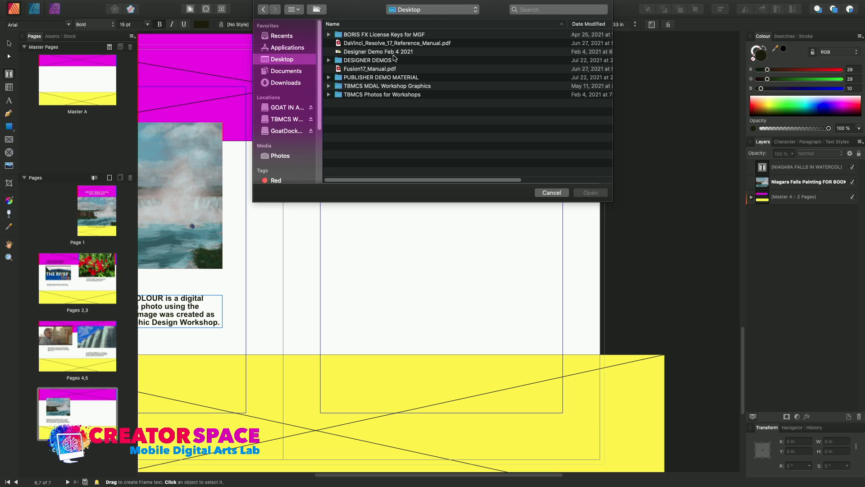
double_click(372, 87)
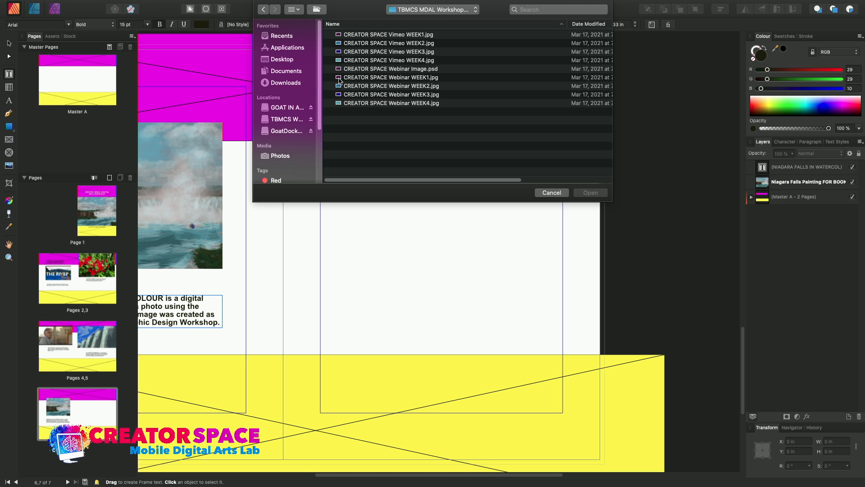
double_click(339, 78)
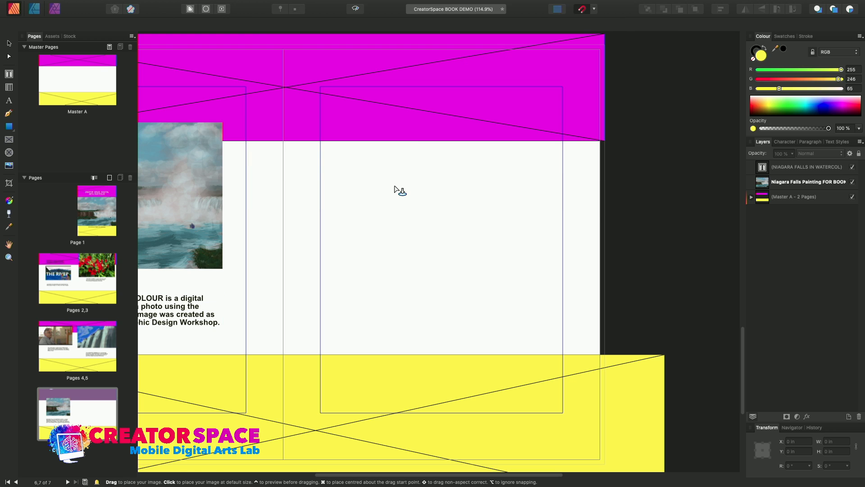
click(394, 187)
drag(428, 201, 478, 249)
right_click(452, 252)
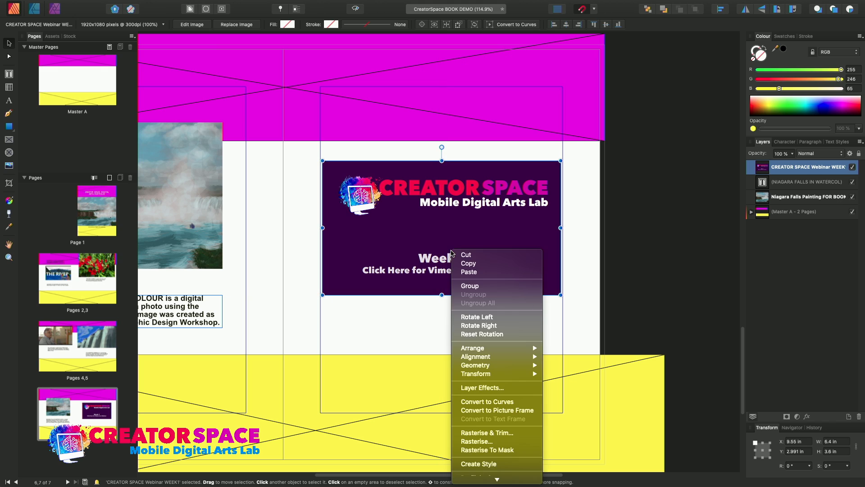
click(440, 257)
mouse_move(442, 293)
mouse_down()
mouse_move(441, 280)
mouse_move(442, 293)
mouse_up()
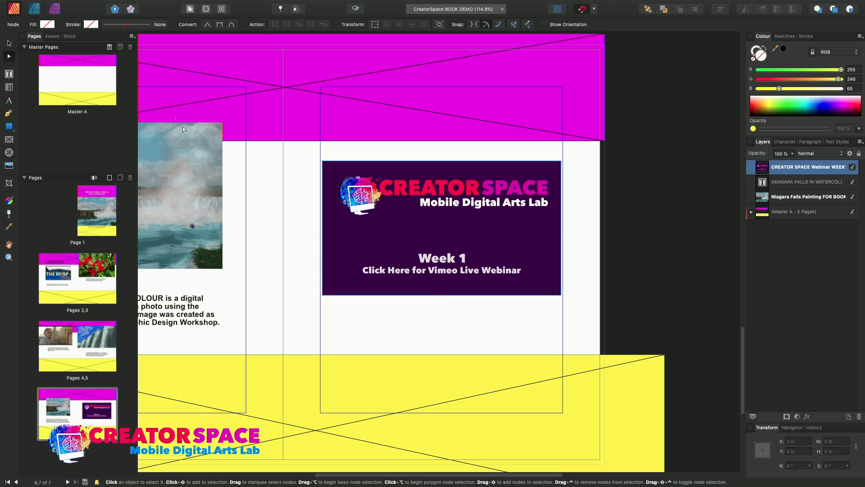
- Open the placed webinar image for editing in its own document and select its Background layer
key(v)
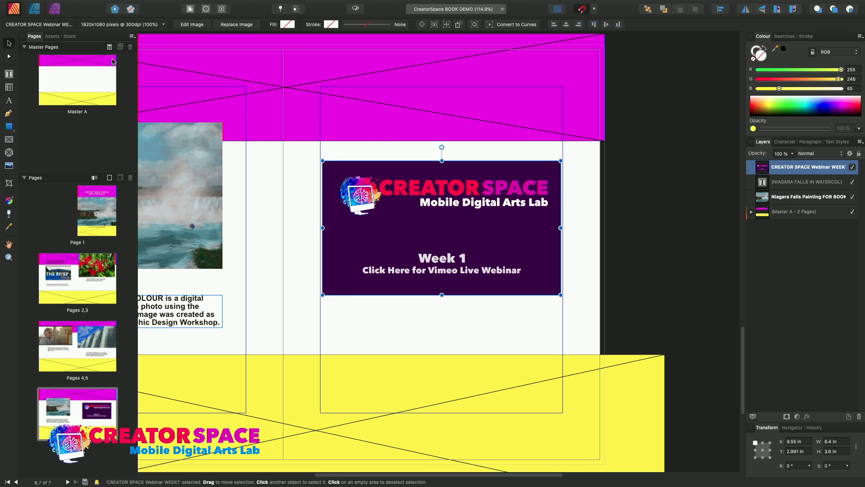
click(192, 24)
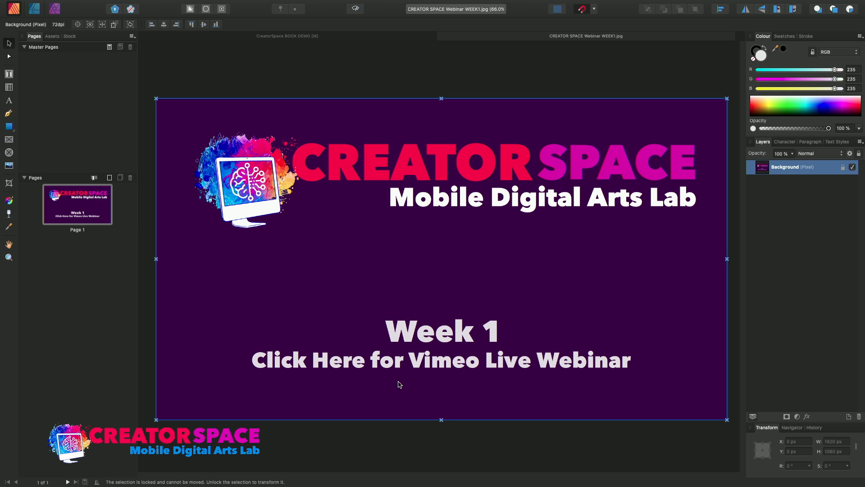
click(448, 383)
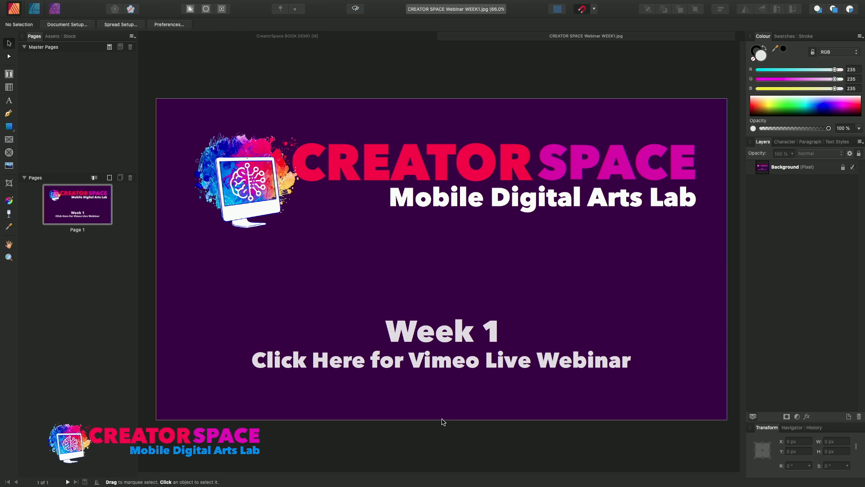
click(441, 420)
click(450, 381)
click(403, 201)
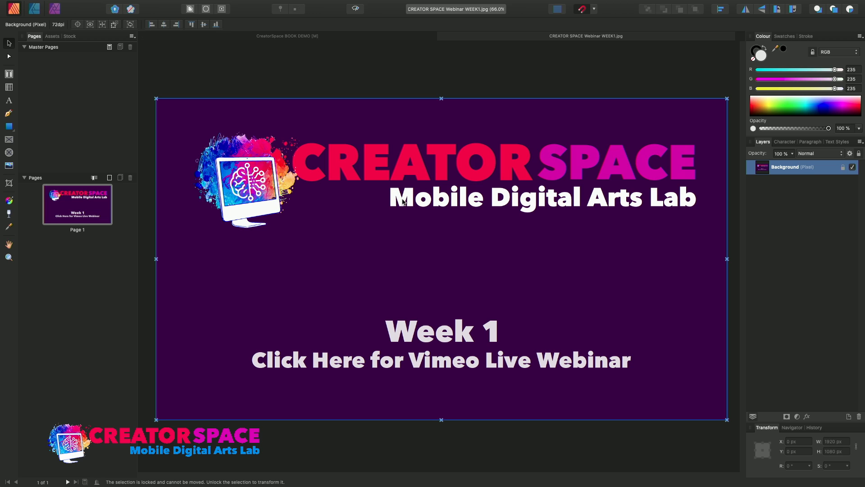
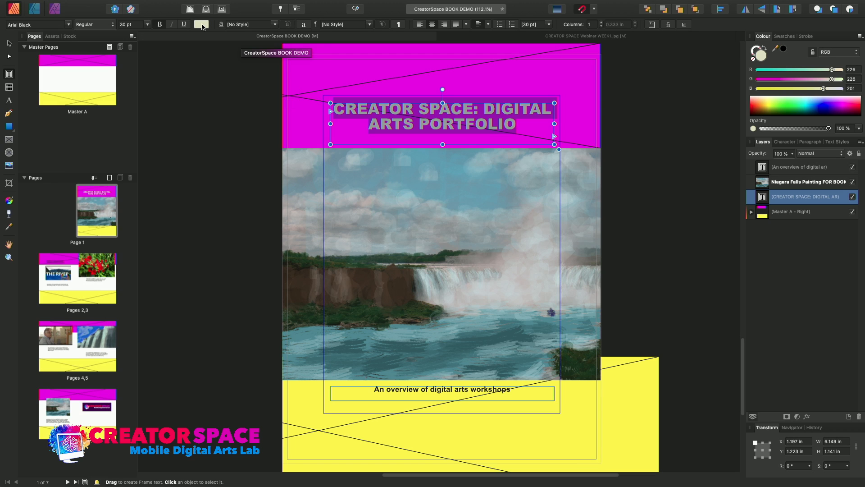
- Set the text colour of the page 1 title "CREATOR SPACE: DIGITAL ARTS PORTFOLIO" to white
click(203, 24)
mouse_move(288, 87)
mouse_down()
mouse_move(285, 106)
mouse_move(246, 96)
mouse_move(232, 113)
mouse_up()
click(174, 119)
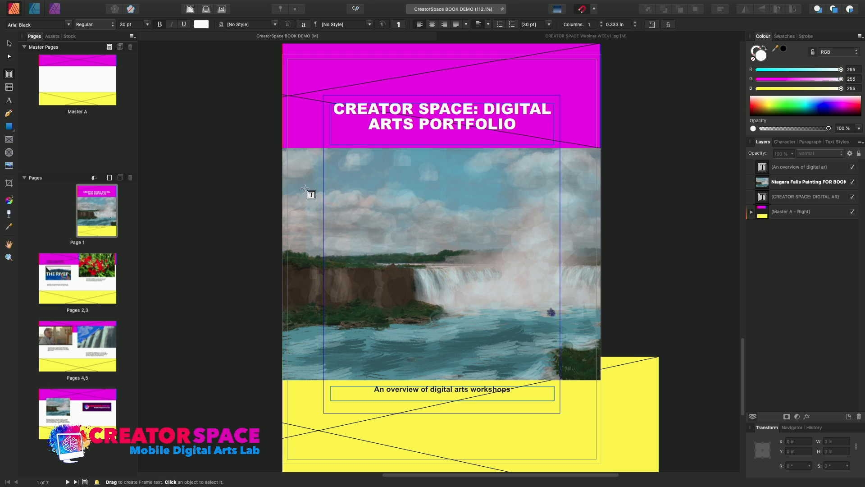
- Review the cover page and the spread of pages 2 and 3, checking their images, captions and layers
click(50, 288)
click(467, 211)
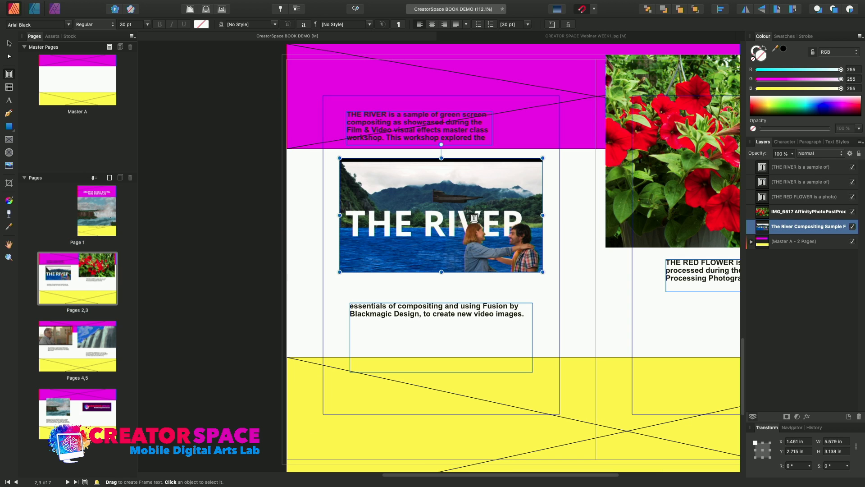
click(472, 126)
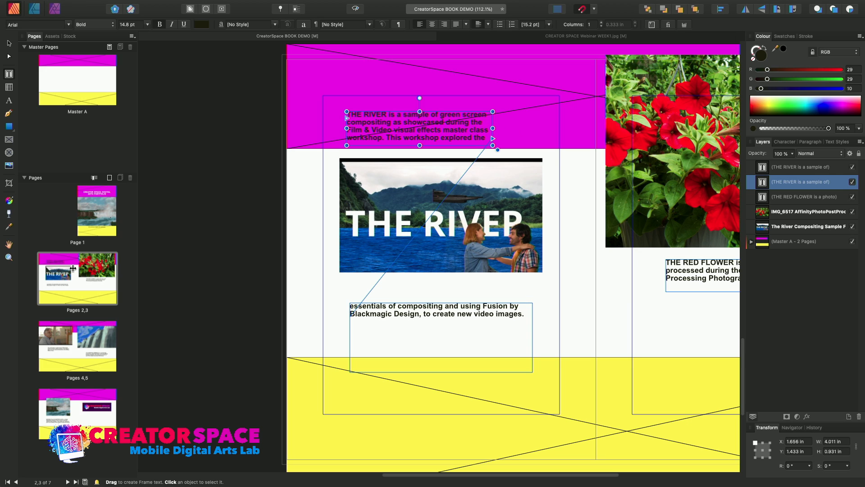
click(105, 288)
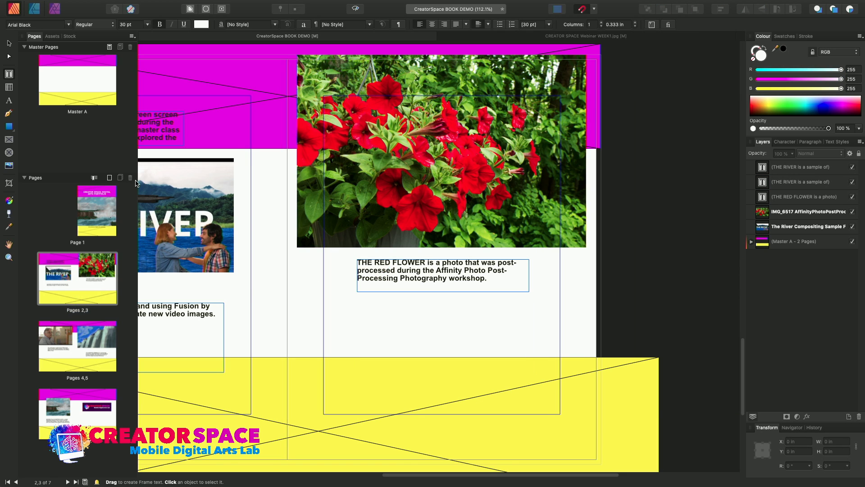
click(97, 205)
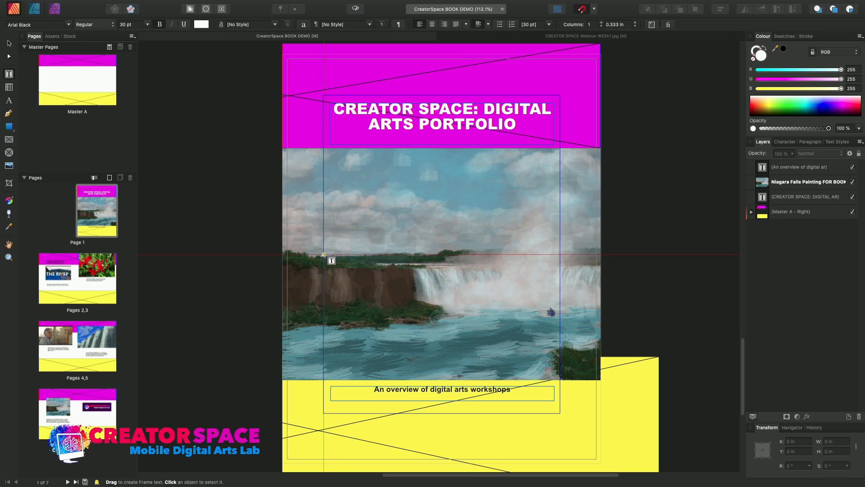
click(8, 44)
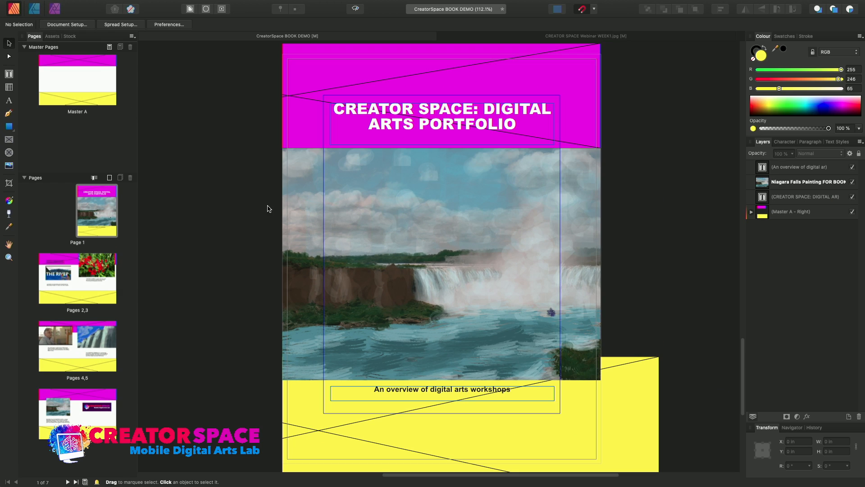
click(350, 216)
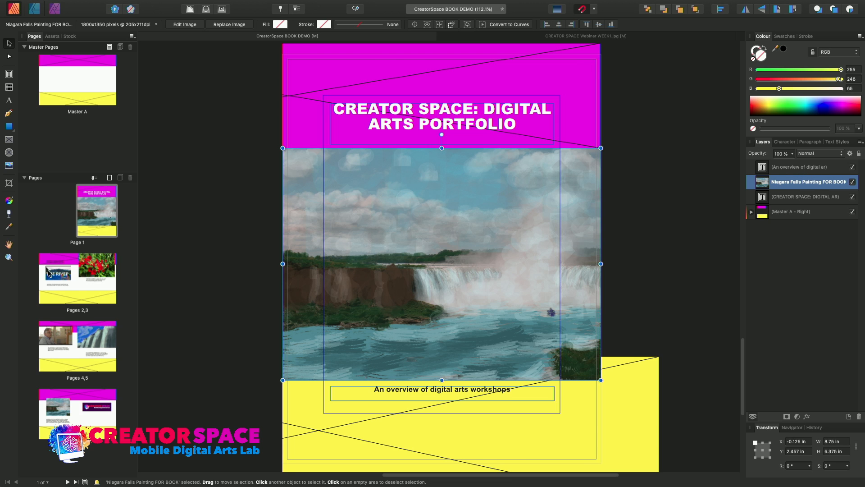
click(99, 260)
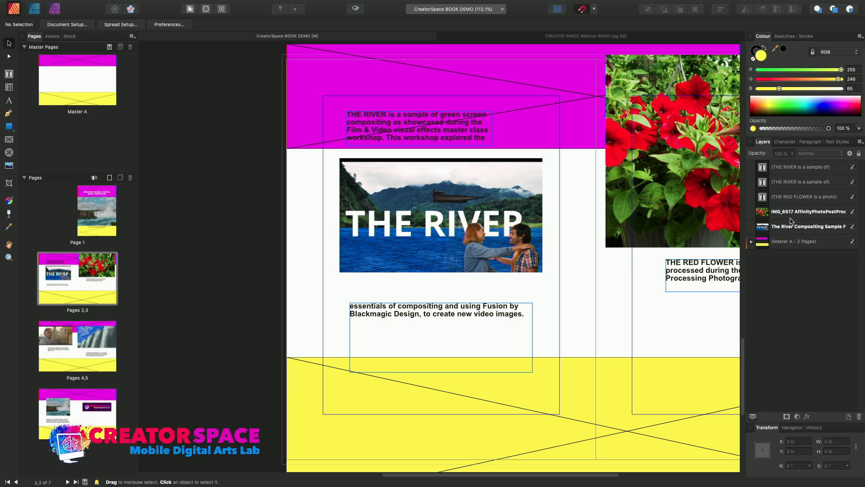
- Select the Niagara Falls painting layer on page 1 and switch to the Photo persona
click(97, 212)
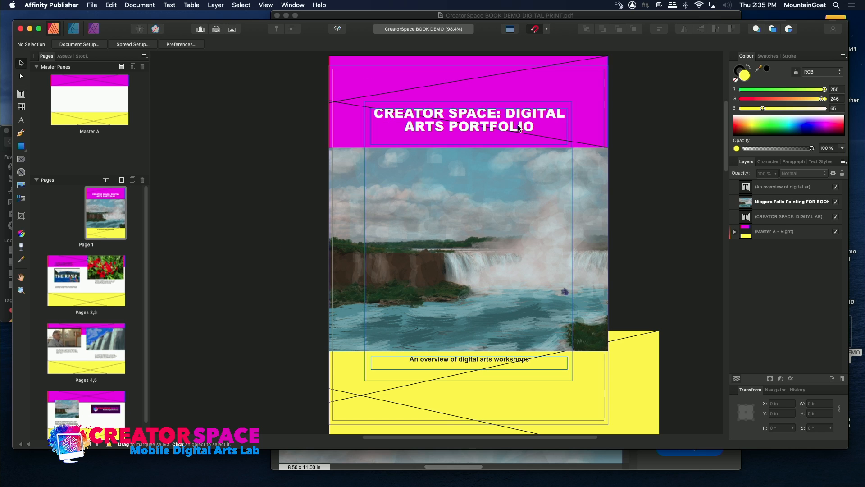
click(805, 202)
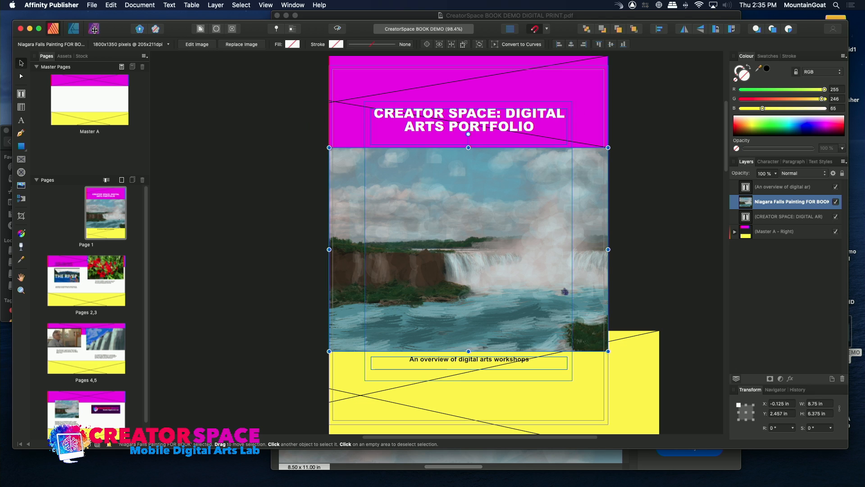
click(94, 29)
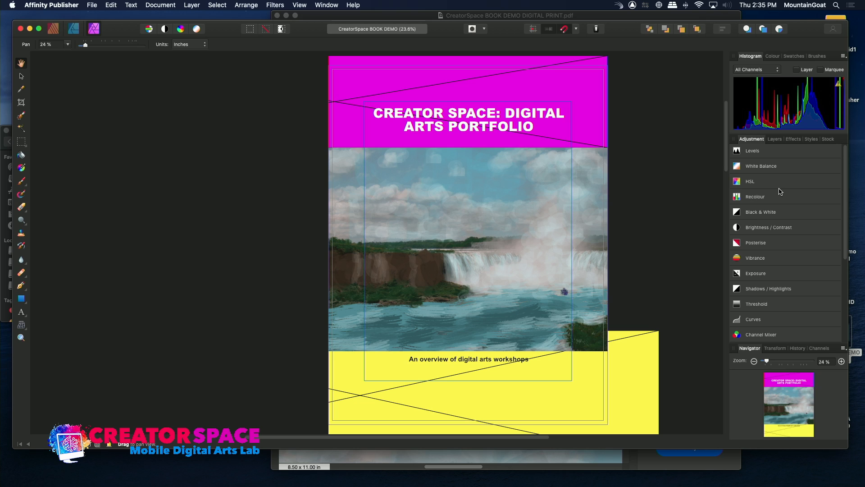
- Try a Warm Black & White adjustment on the Niagara Falls painting with green at 159 %, and delete the adjustment
mouse_move(752, 215)
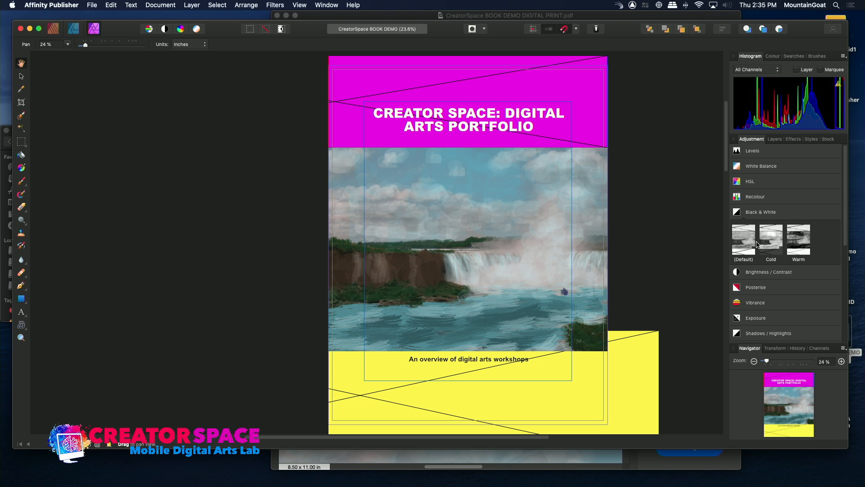
click(792, 244)
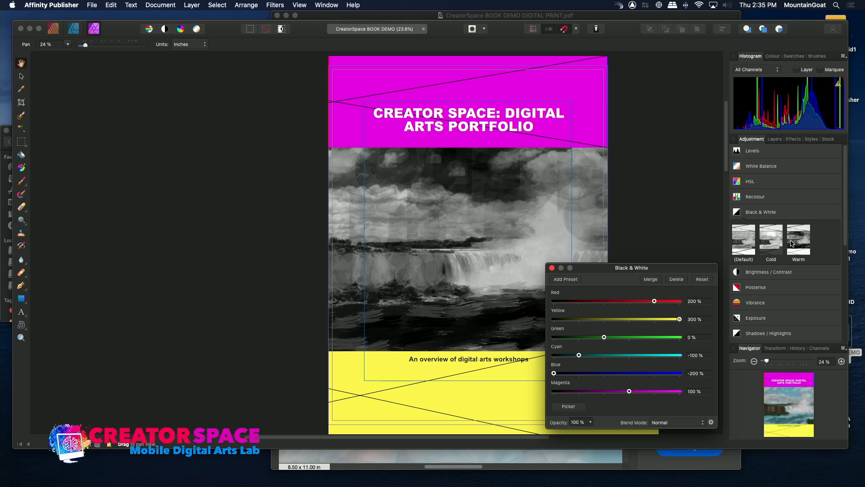
drag(692, 267, 752, 115)
drag(663, 185, 702, 185)
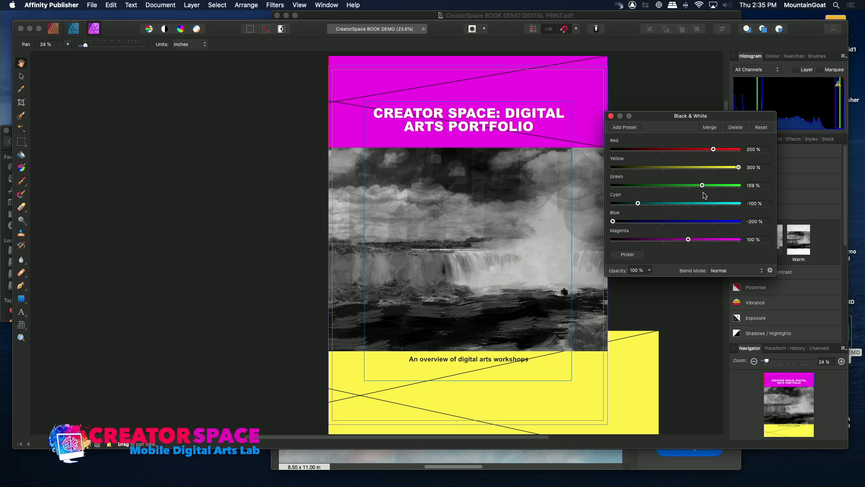
click(738, 128)
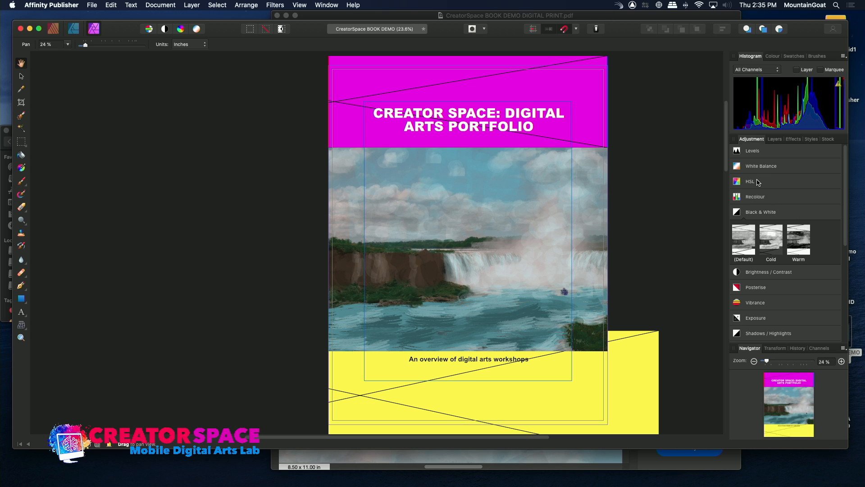
- Try a default HSL adjustment on the cover page with a hue shift of 33.1°
mouse_move(757, 182)
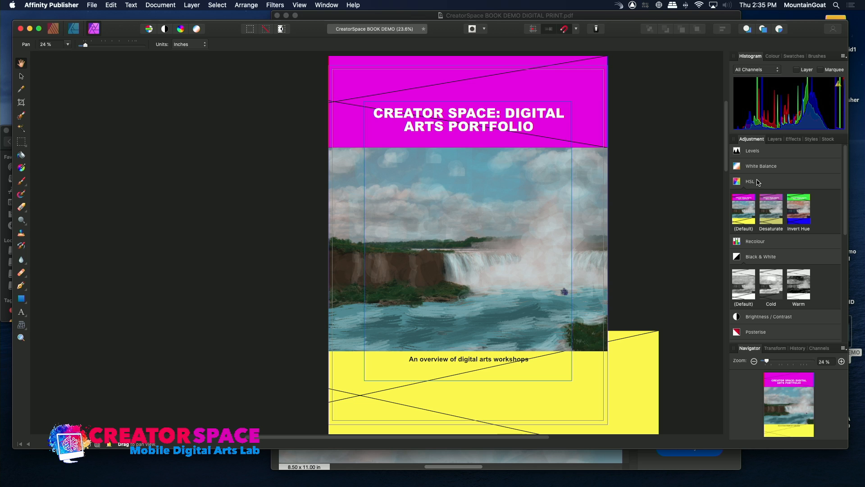
click(742, 209)
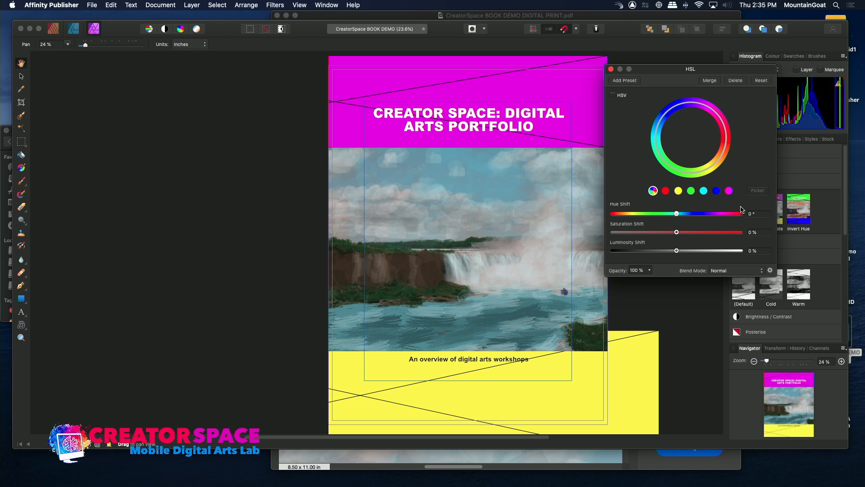
mouse_move(678, 216)
mouse_down()
mouse_move(654, 215)
mouse_move(698, 215)
mouse_move(690, 220)
mouse_up()
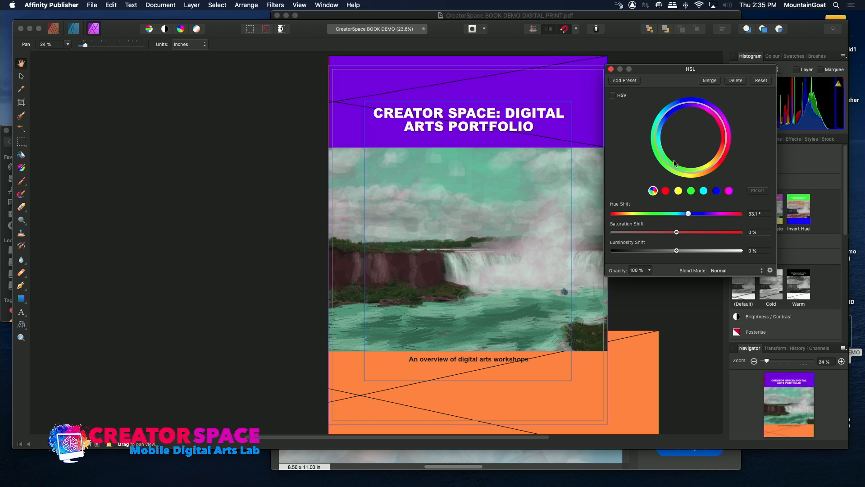
click(611, 69)
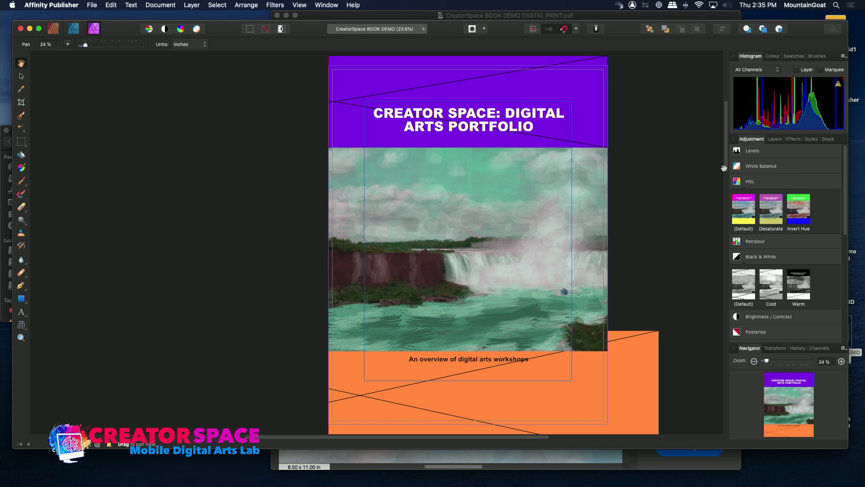
- Add an HSL adjustment to the Niagara Falls painting layer with hue shift 126.5°, saturation shift -19 % and luminosity shift -14 %
click(773, 139)
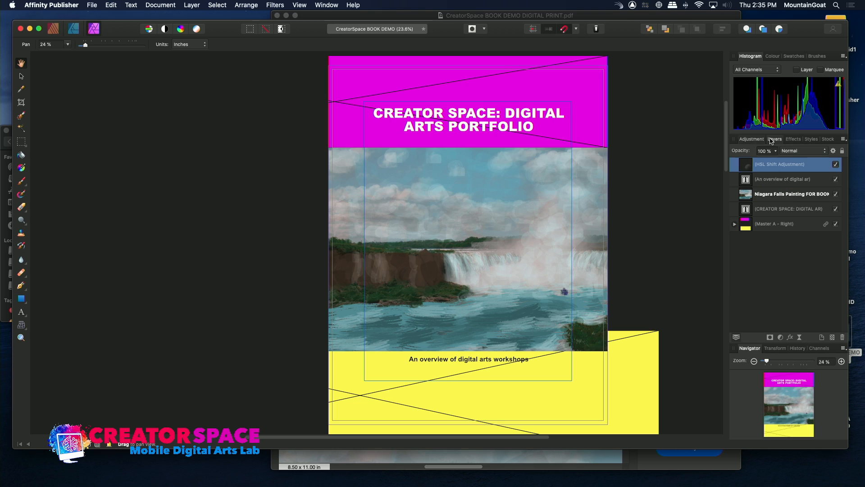
click(789, 200)
double_click(786, 199)
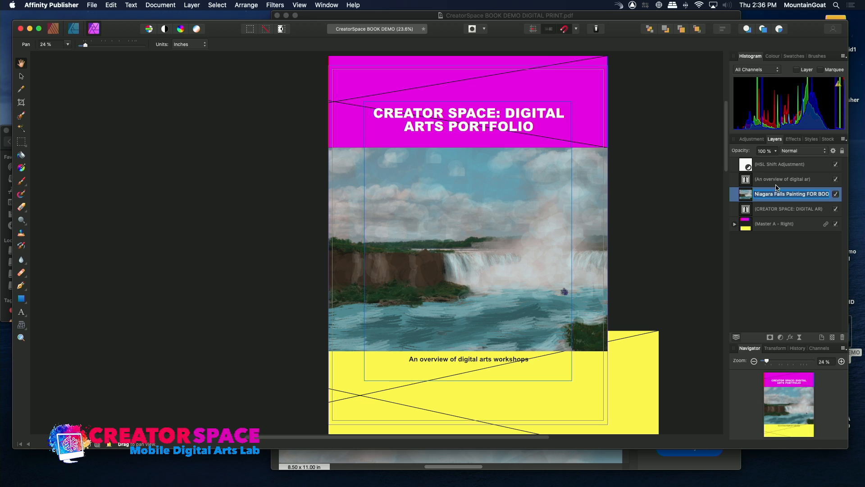
click(757, 140)
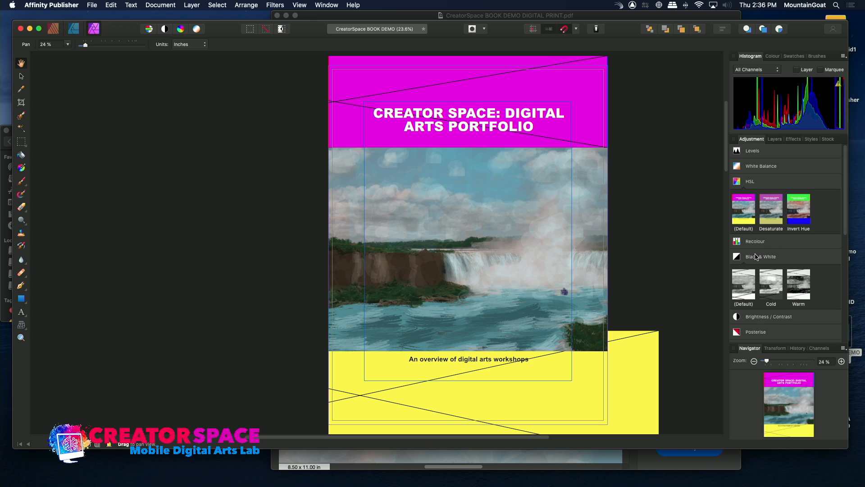
click(762, 185)
click(763, 185)
click(743, 209)
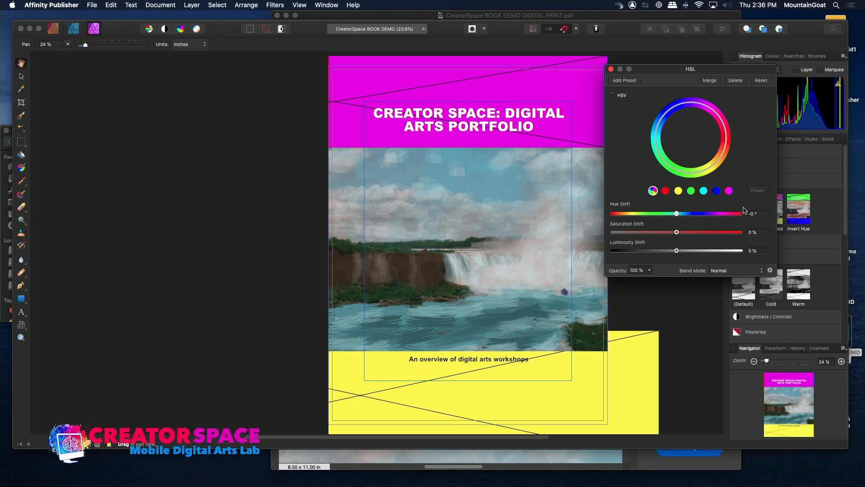
drag(681, 217, 722, 214)
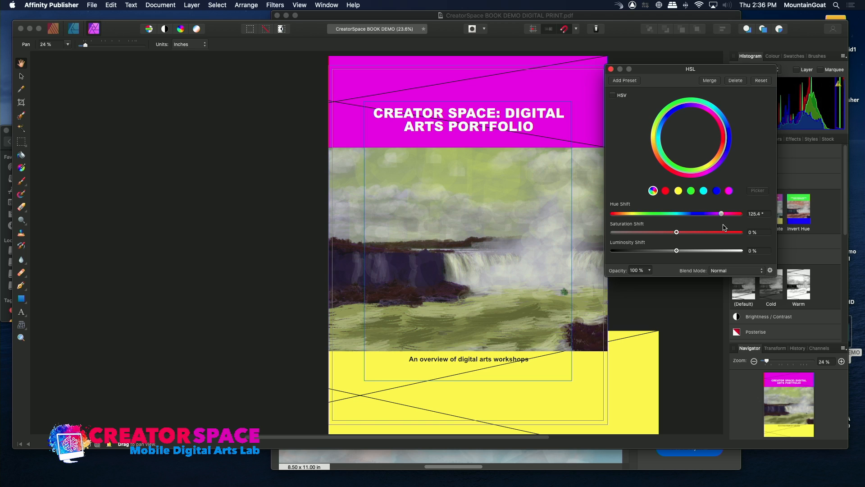
drag(677, 251, 665, 232)
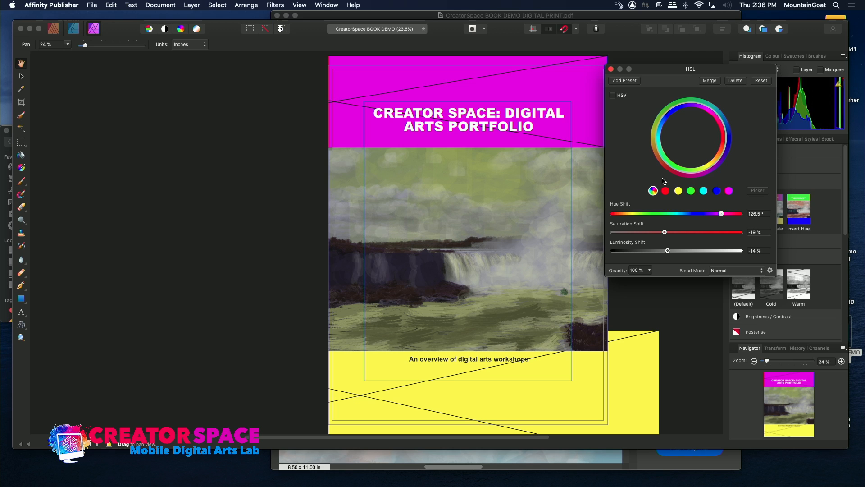
click(611, 69)
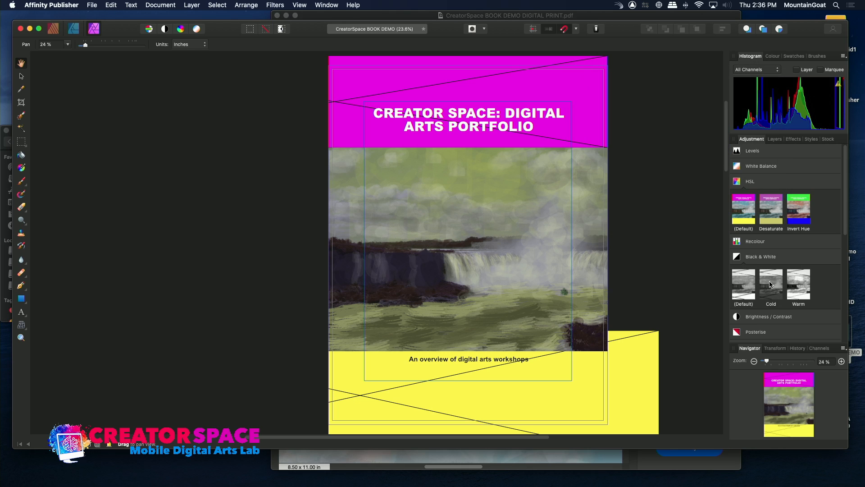
- Try the Warm Black & White adjustment above the painting, and again with the painting layer selected, deleting the second one
click(799, 285)
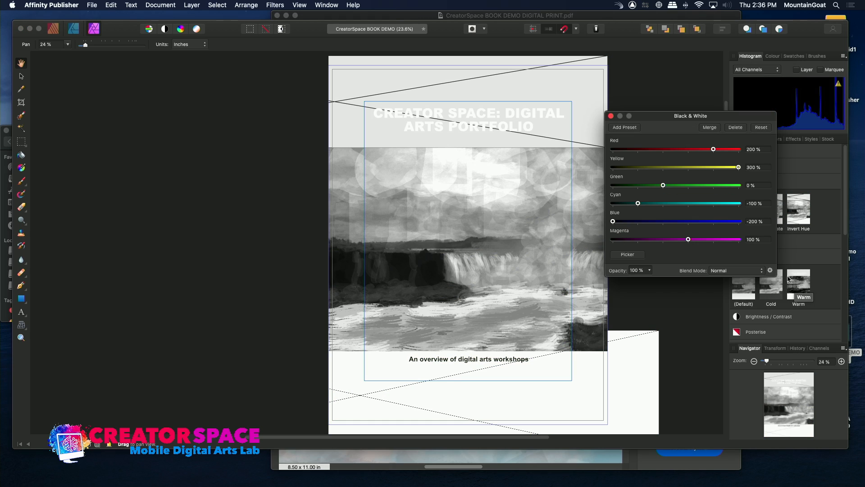
click(611, 117)
click(774, 140)
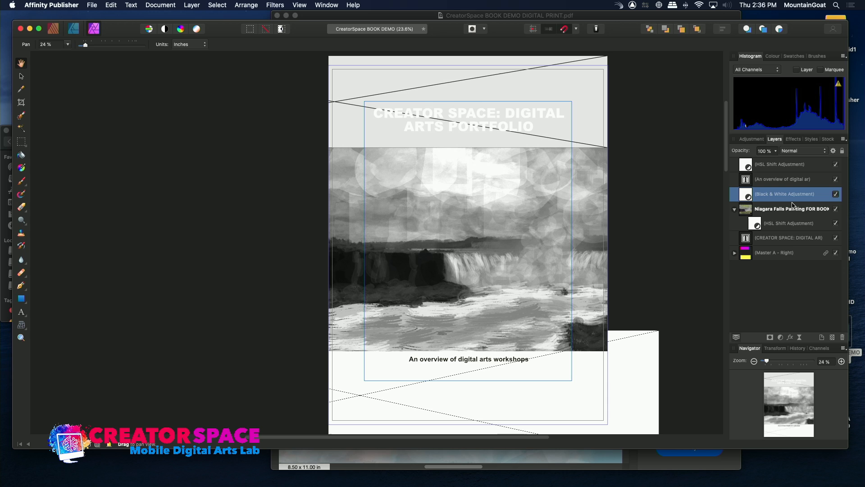
click(792, 213)
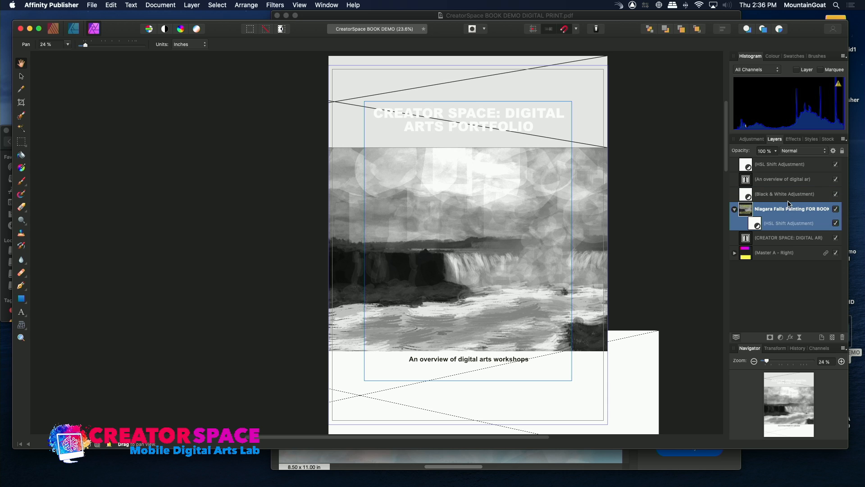
click(752, 139)
click(798, 284)
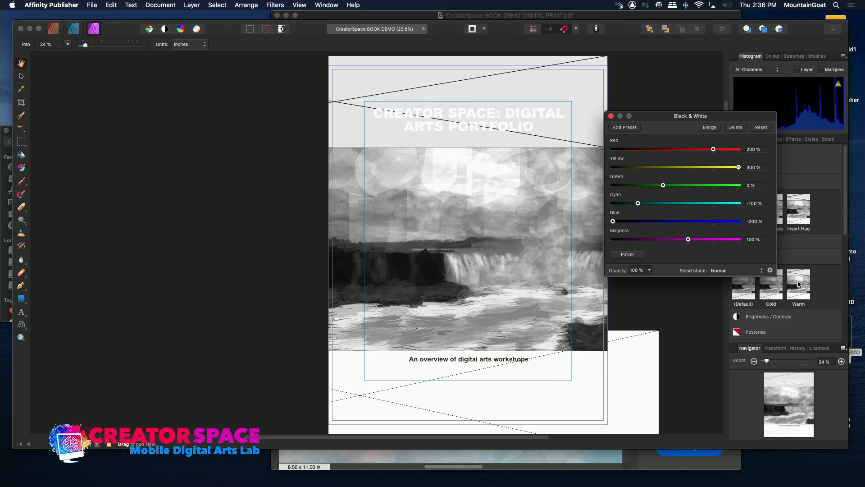
click(742, 130)
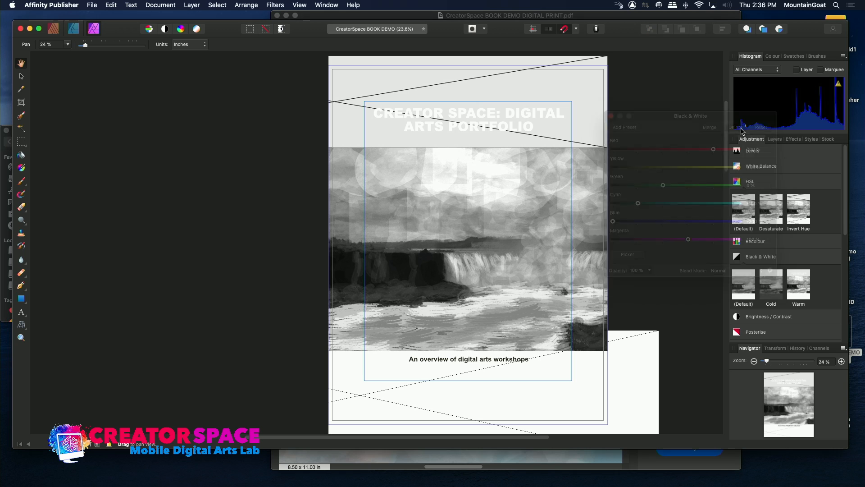
- Hide the separate Black & White adjustment layer and the topmost HSL Shift adjustment layer
click(779, 141)
click(781, 194)
click(835, 193)
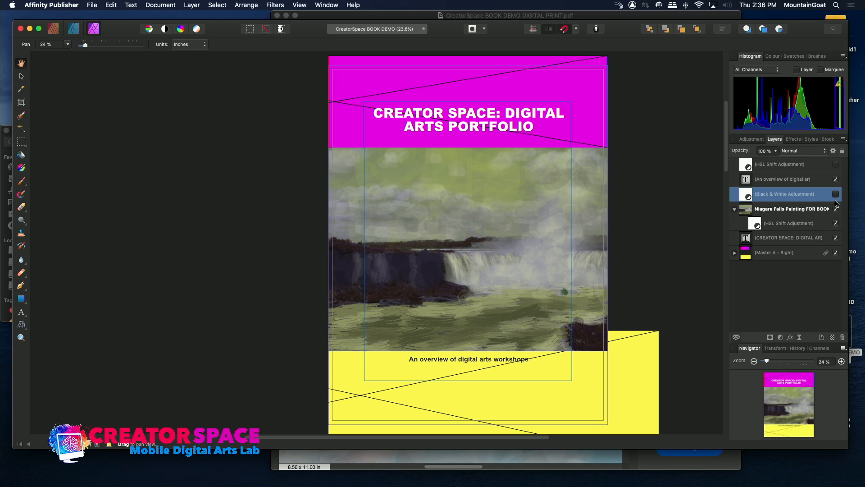
- Apply the Warm Black & White adjustment preset to only the Niagara Falls painting layer
click(805, 214)
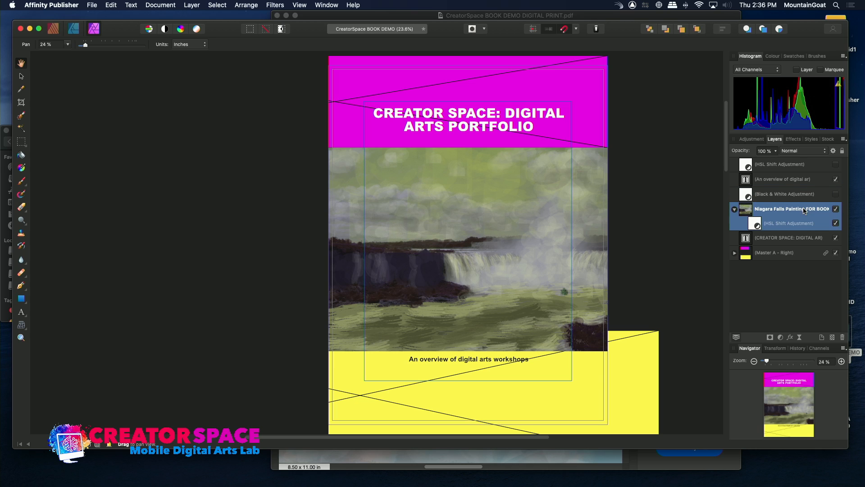
click(751, 139)
click(800, 290)
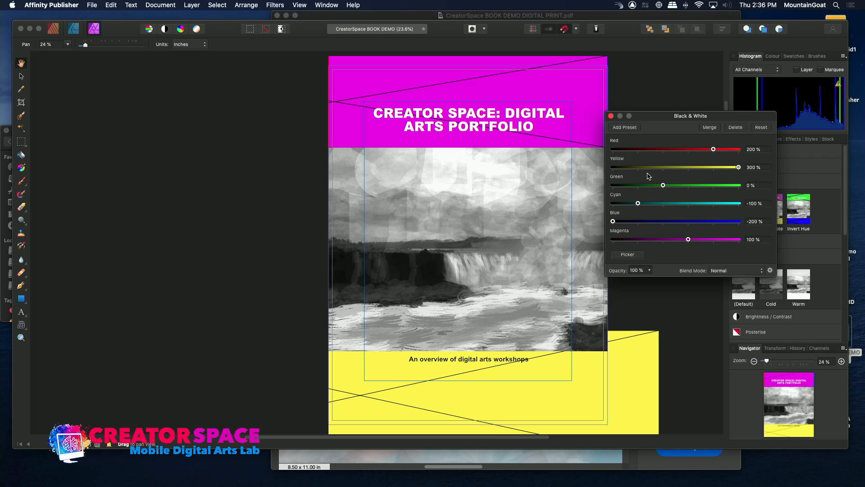
click(611, 116)
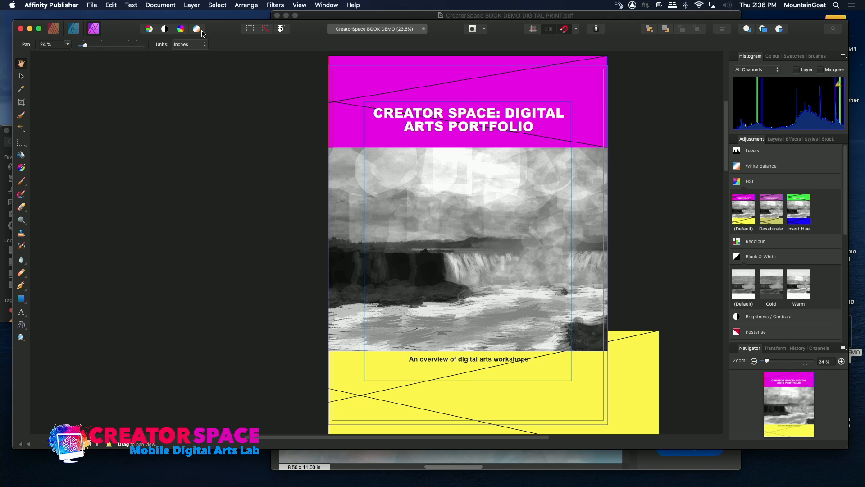
- Check the cover's layer stack, return to the Publisher persona and open the spread of pages 2 and 3
click(775, 139)
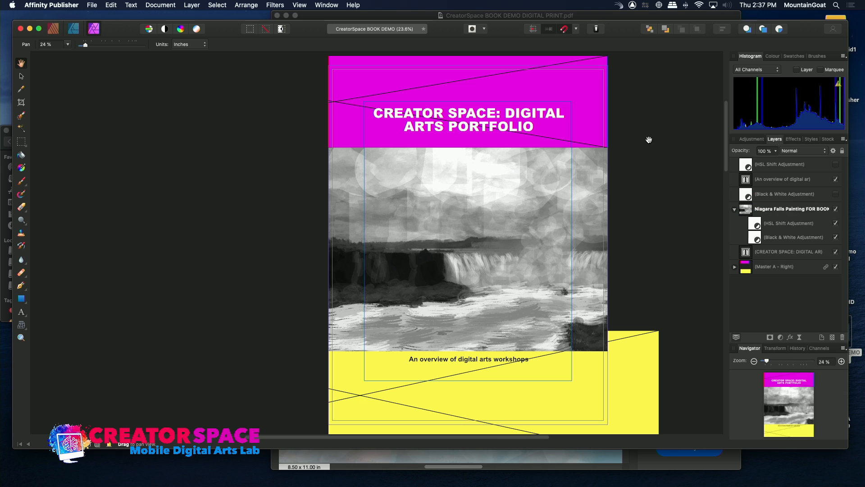
click(54, 29)
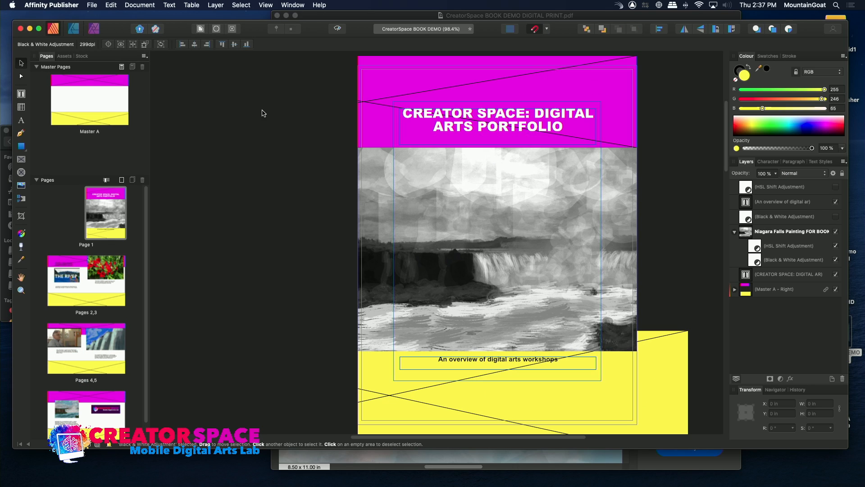
click(116, 268)
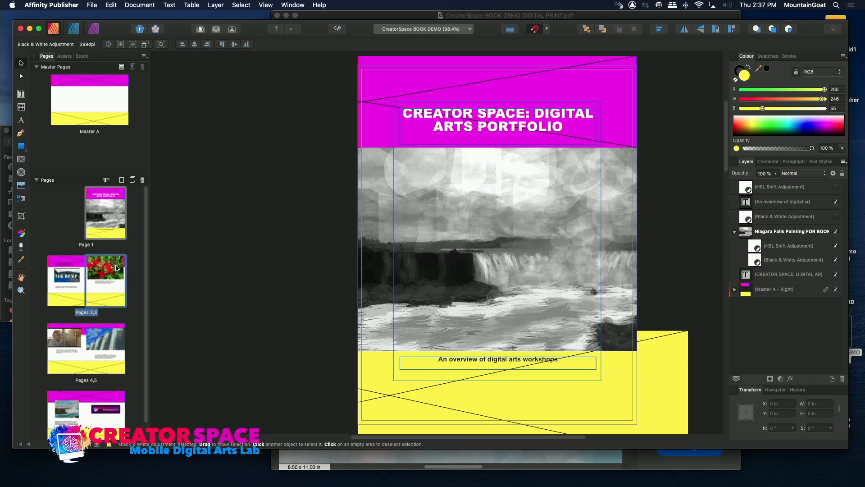
double_click(116, 268)
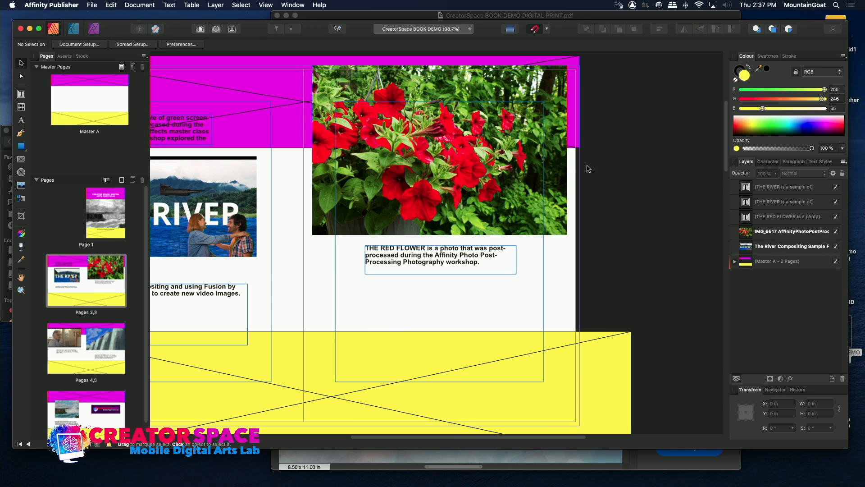
- In the Photo persona, add an Exposure adjustment with the -1 Stop preset to the red flower photo
click(771, 232)
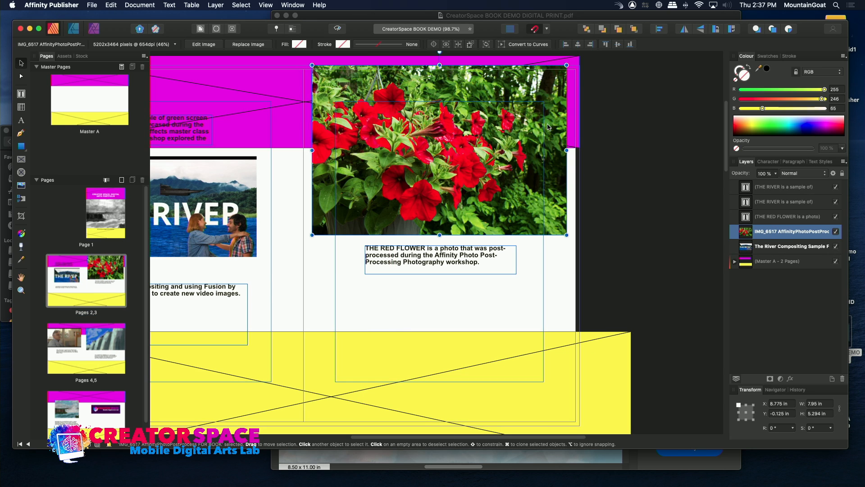
click(94, 29)
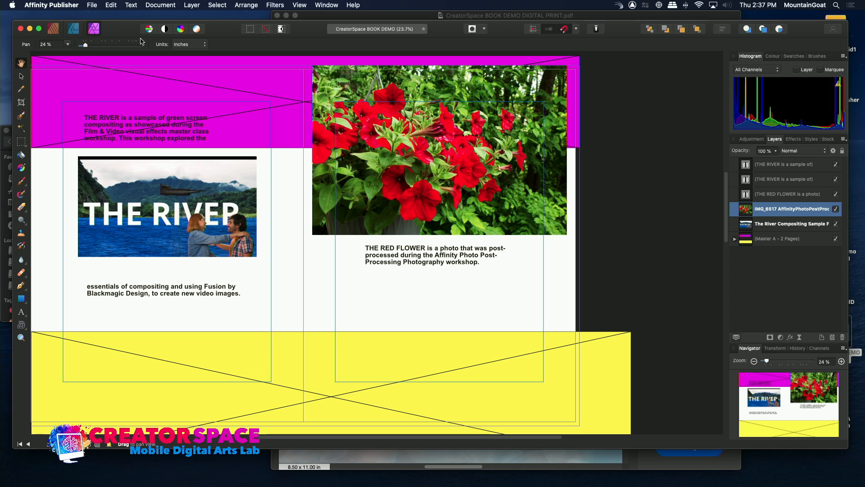
click(755, 140)
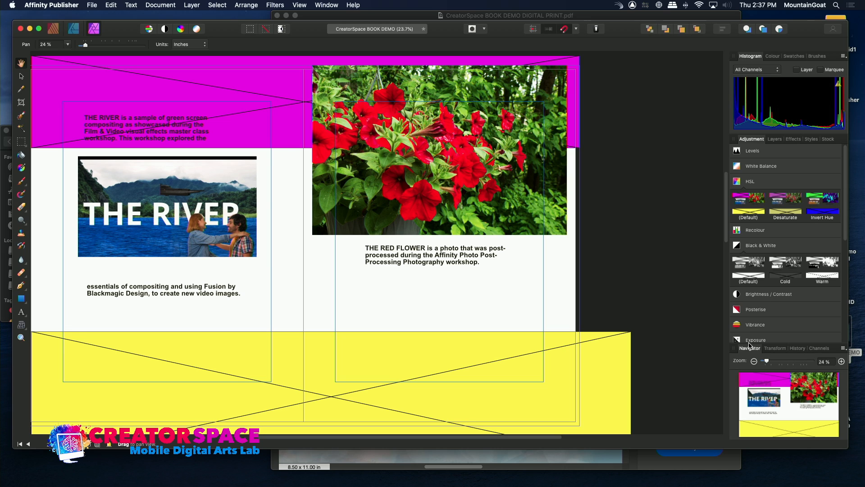
scroll(752, 342, down, 1)
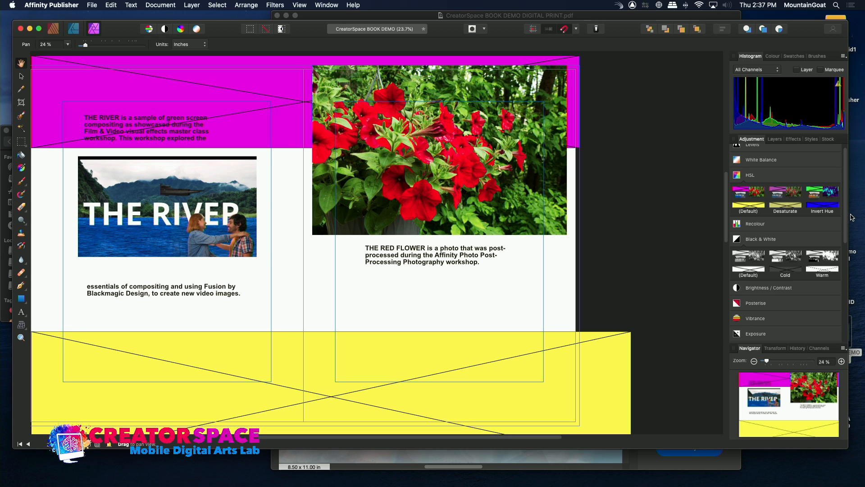
drag(846, 214, 845, 248)
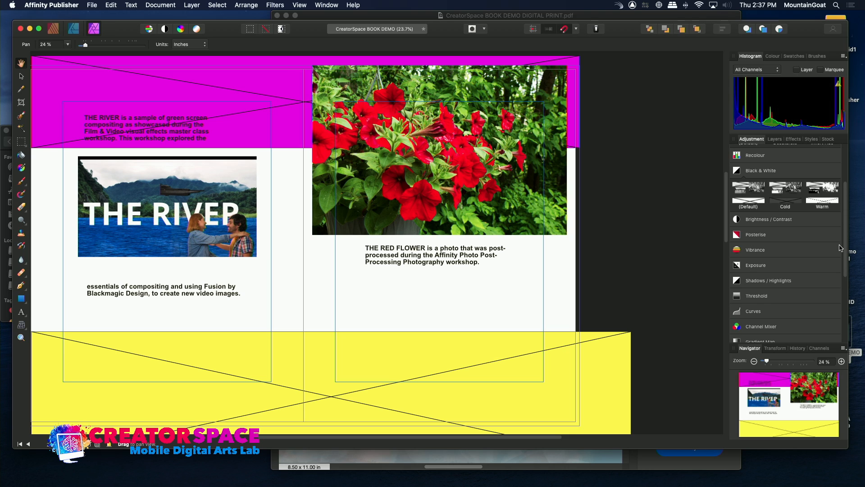
click(761, 264)
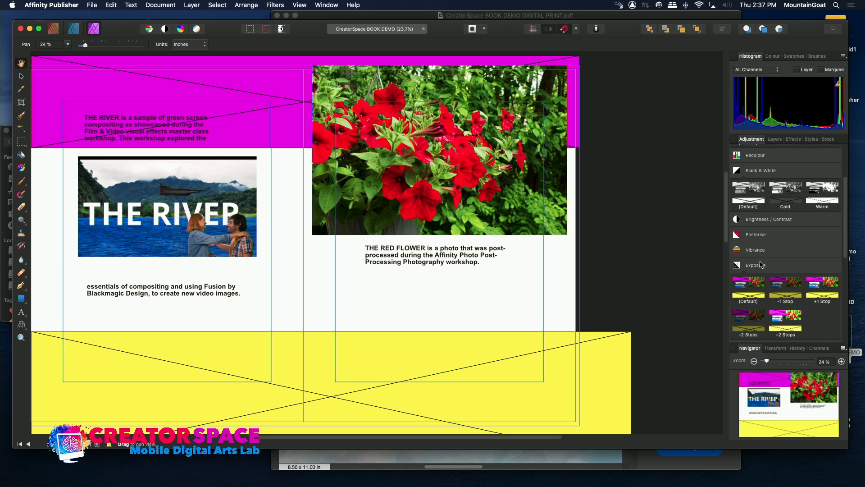
click(784, 298)
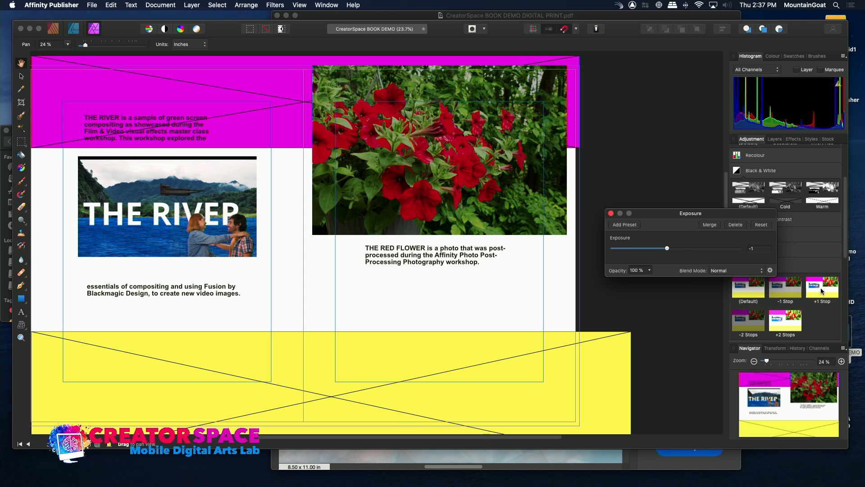
- Compare the +1, +2 and -1 Stop exposure presets on the flower photo, and finish by brightening it slightly from the Default preset
click(821, 289)
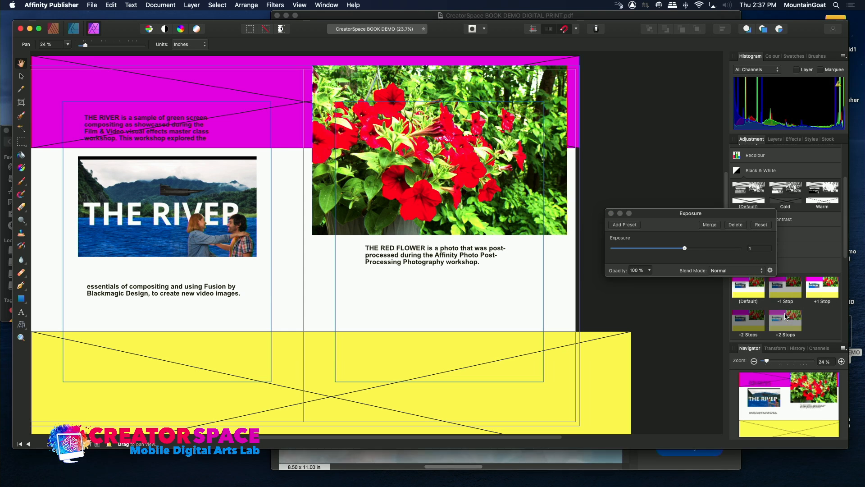
click(786, 315)
click(791, 286)
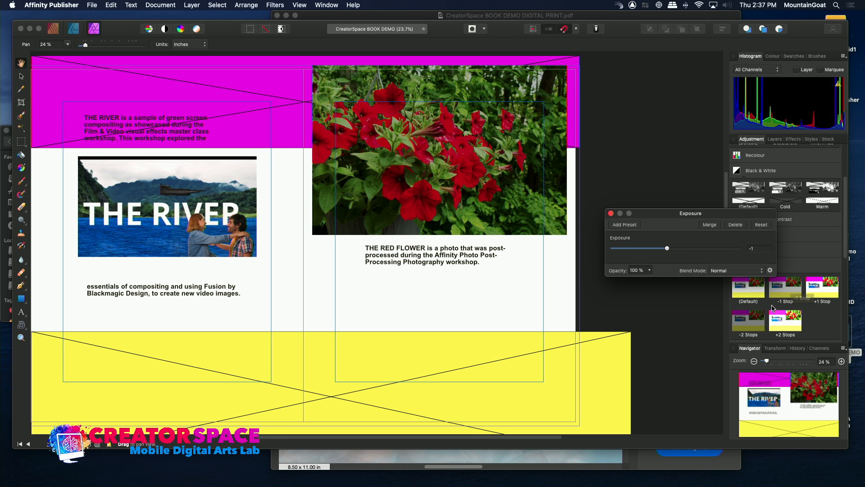
click(745, 294)
drag(677, 249, 682, 252)
click(611, 213)
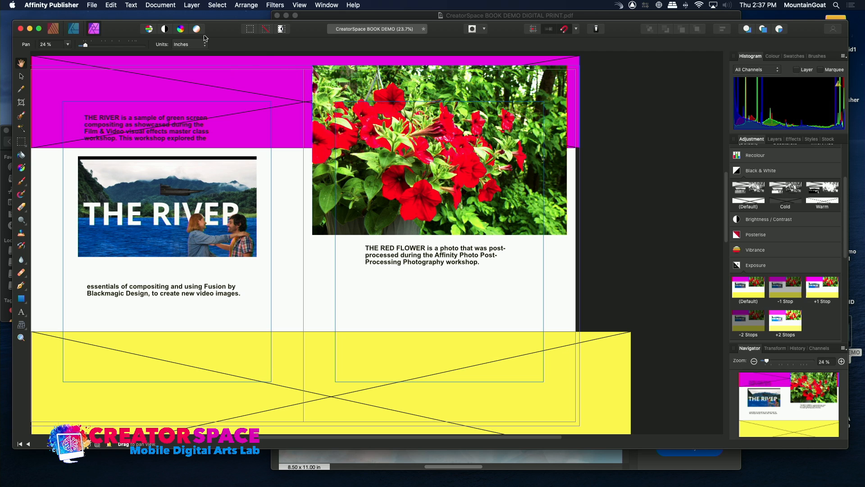
- Return to the Publisher persona, select the Collingwood Terminals painting on pages 4 and 5, and switch to the Designer persona
click(57, 26)
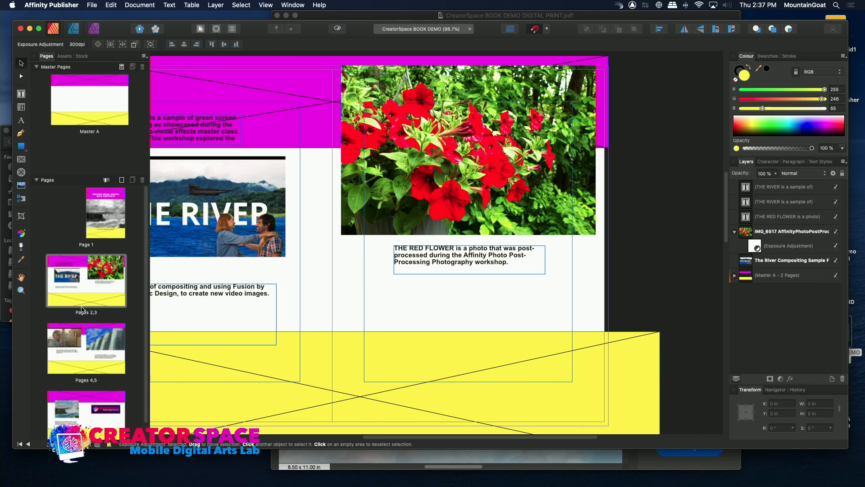
click(115, 343)
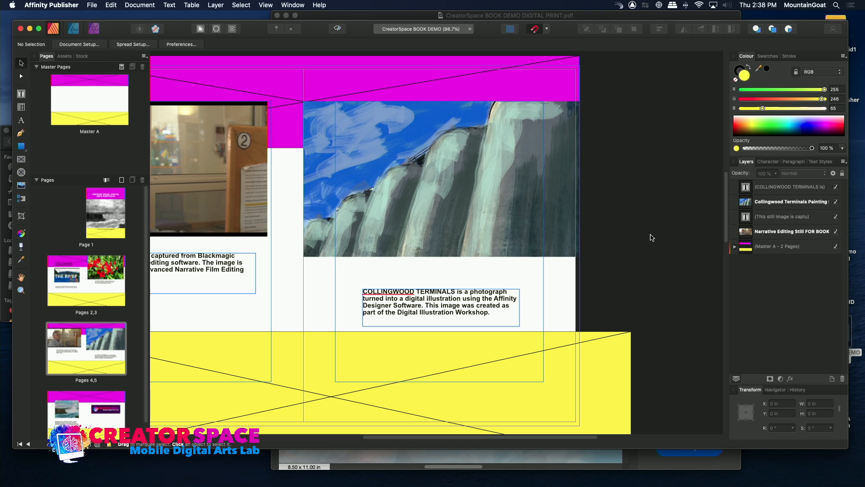
click(808, 202)
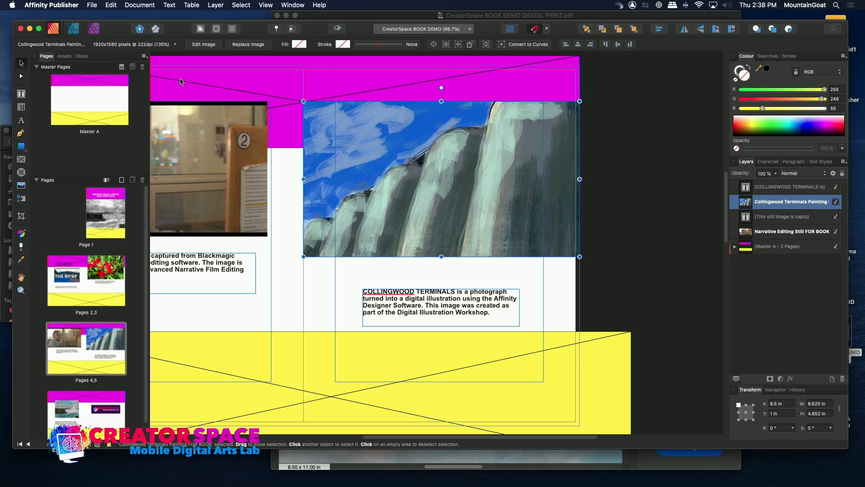
click(73, 28)
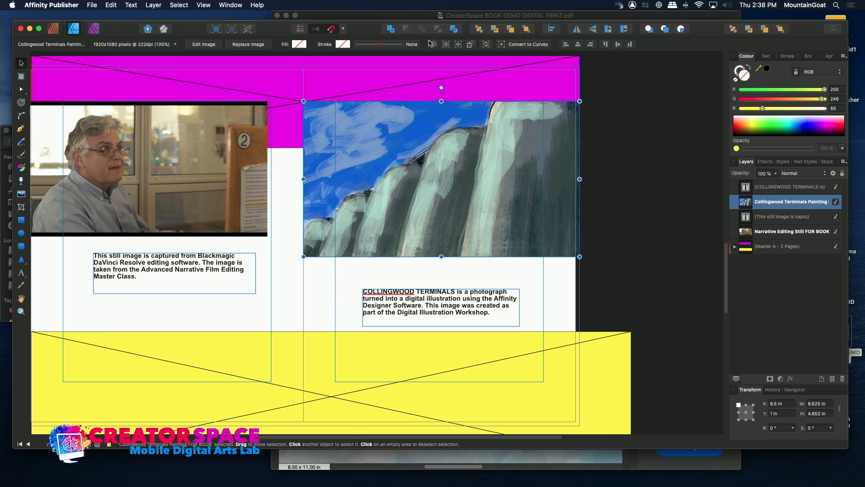
- Examine the layer effects and default styles available for the Collingwood Terminals painting, briefly toggling Inner Glow on and off
click(767, 163)
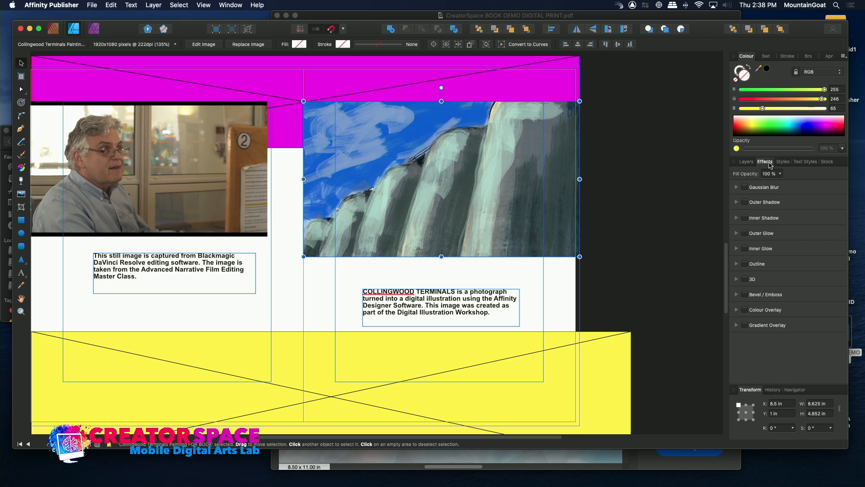
click(782, 163)
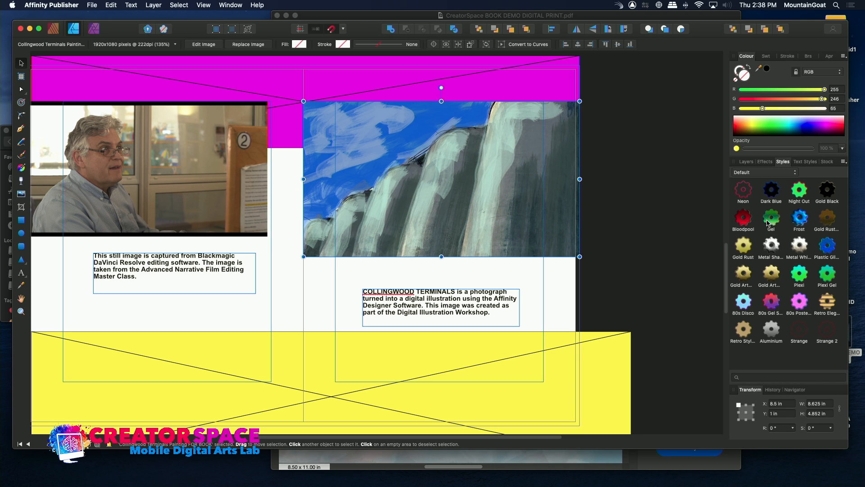
click(747, 162)
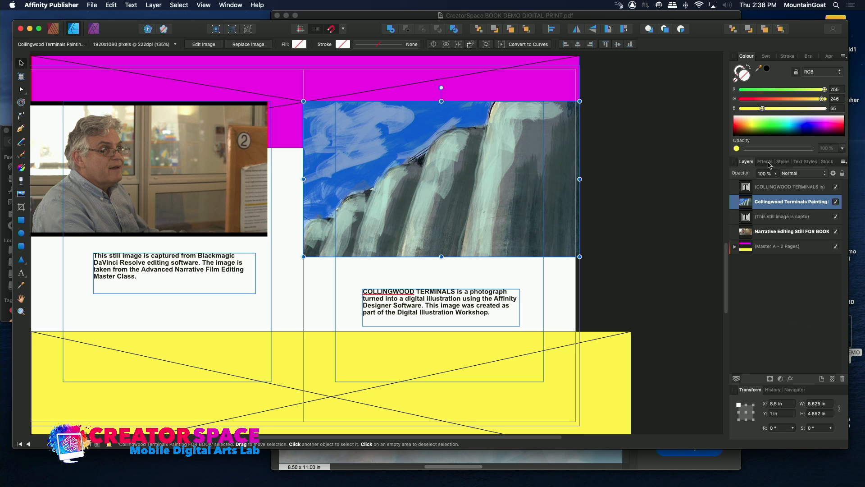
click(765, 162)
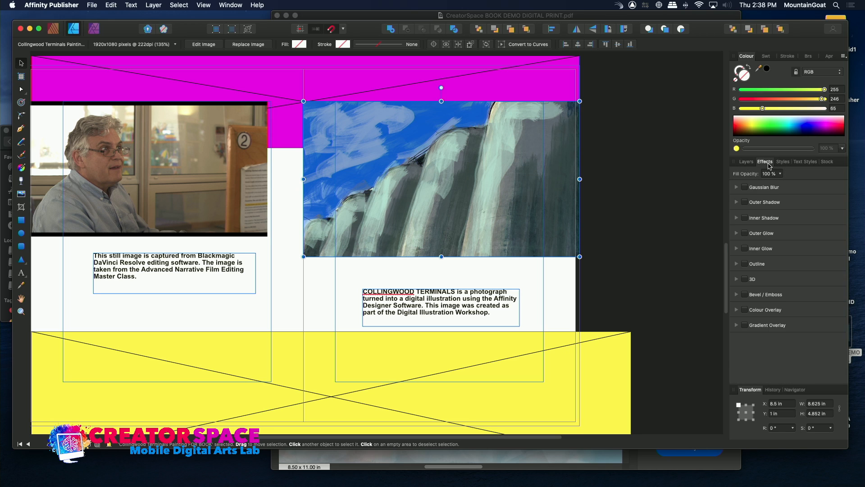
click(747, 248)
click(746, 249)
click(783, 162)
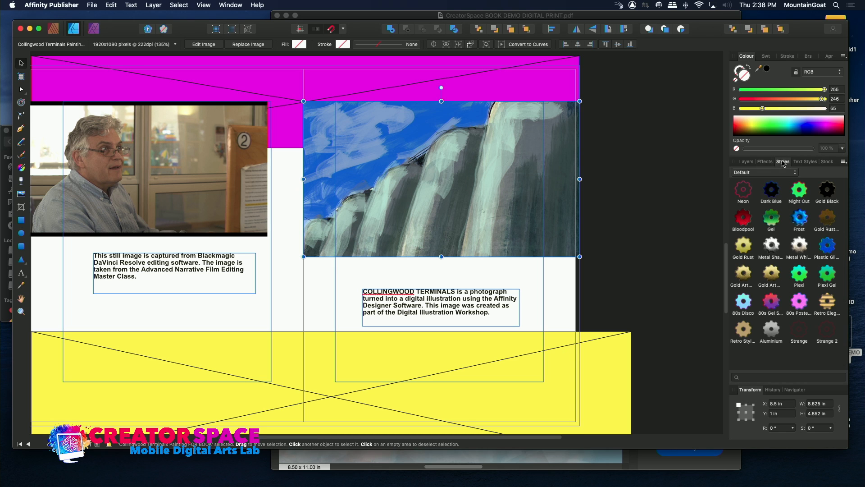
- Try various metal, gold, plastic, neon and 80s styles on the Collingwood Terminals painting, and settle on the 80s Gel style
click(772, 244)
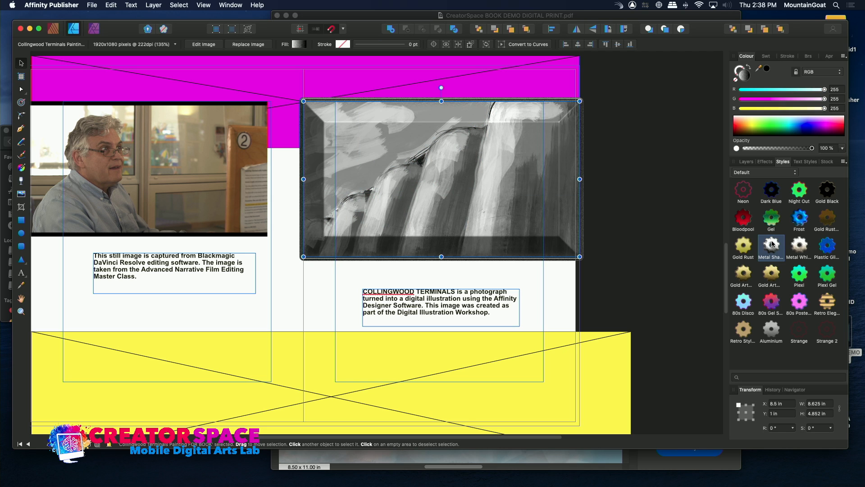
click(793, 307)
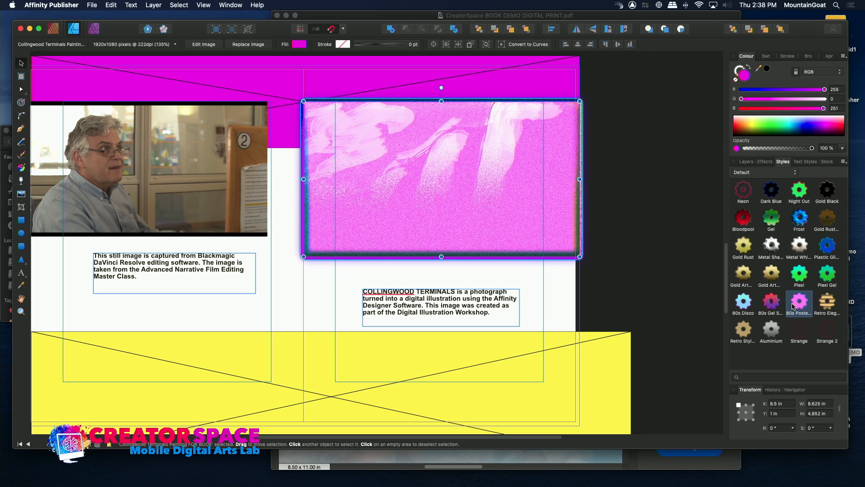
click(800, 244)
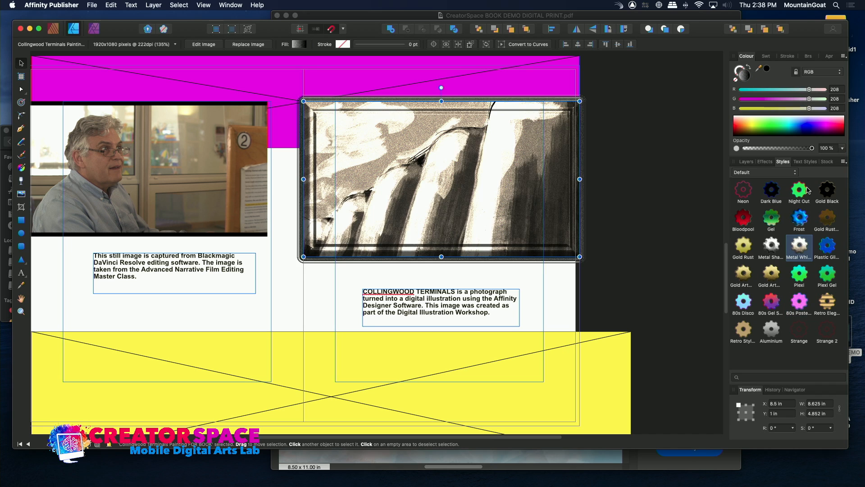
click(807, 190)
click(829, 192)
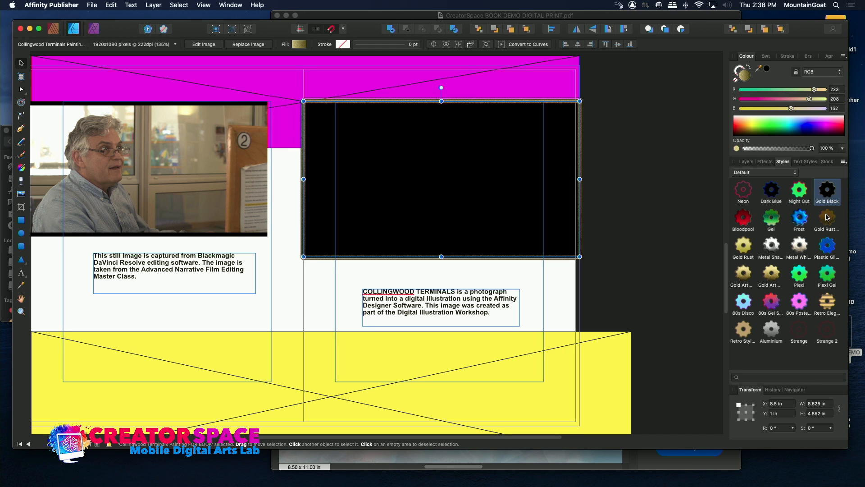
click(828, 217)
click(830, 241)
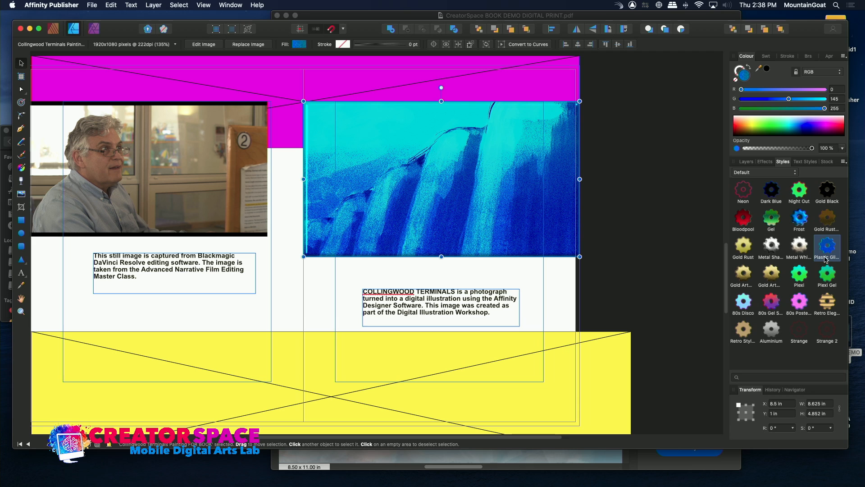
click(747, 190)
click(806, 303)
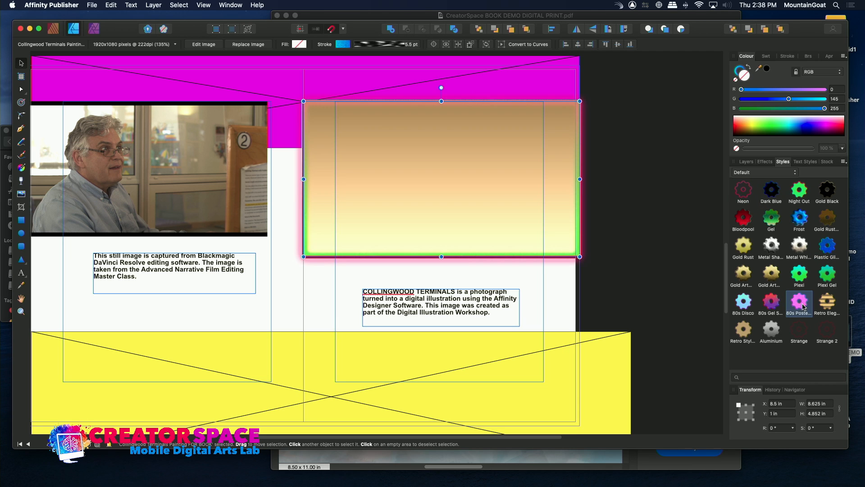
click(772, 301)
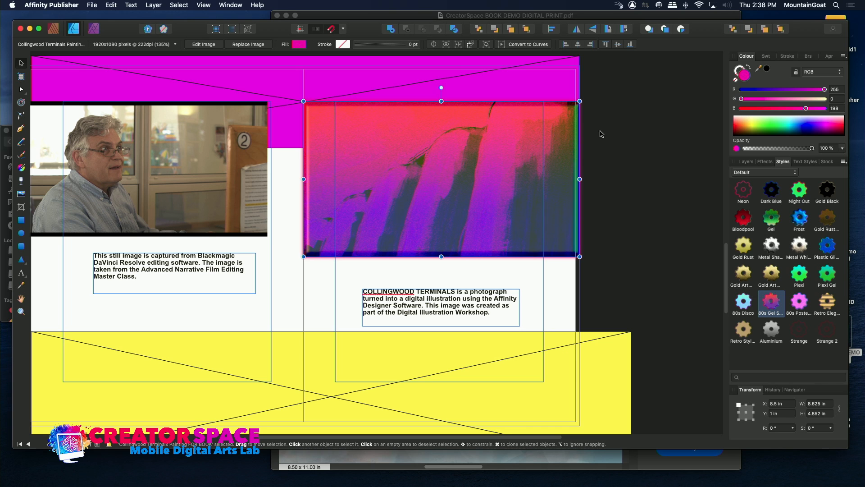
- Apply the Line Above text style to the whole Collingwood Terminals caption and return to the Publisher persona
click(801, 163)
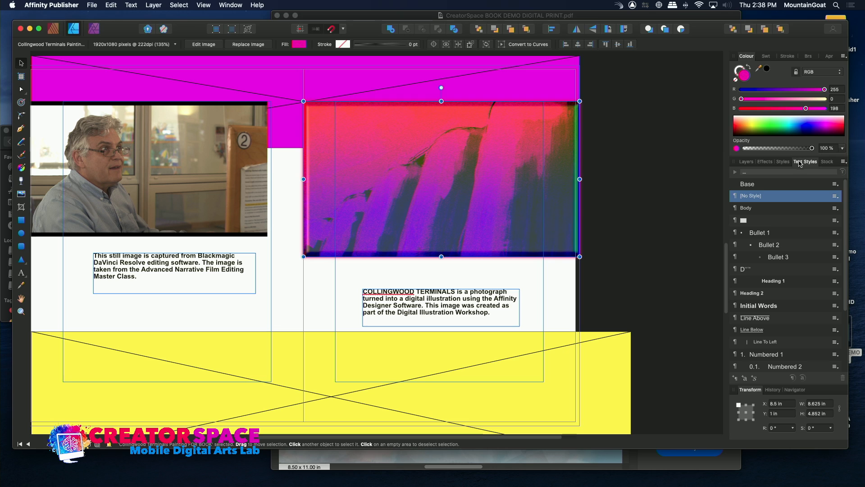
click(489, 317)
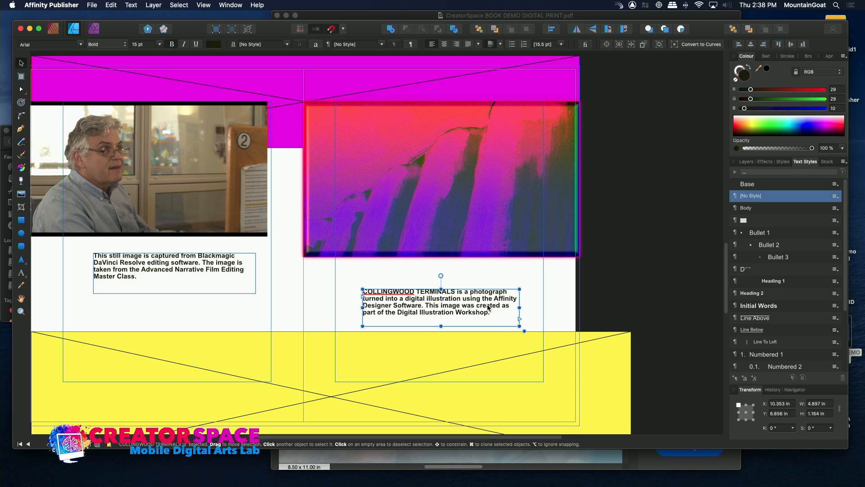
double_click(488, 317)
drag(489, 314, 324, 230)
click(754, 318)
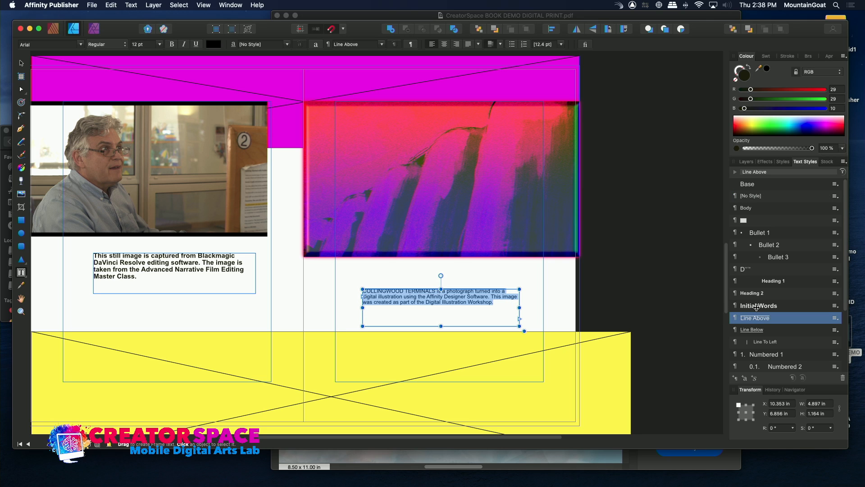
click(477, 312)
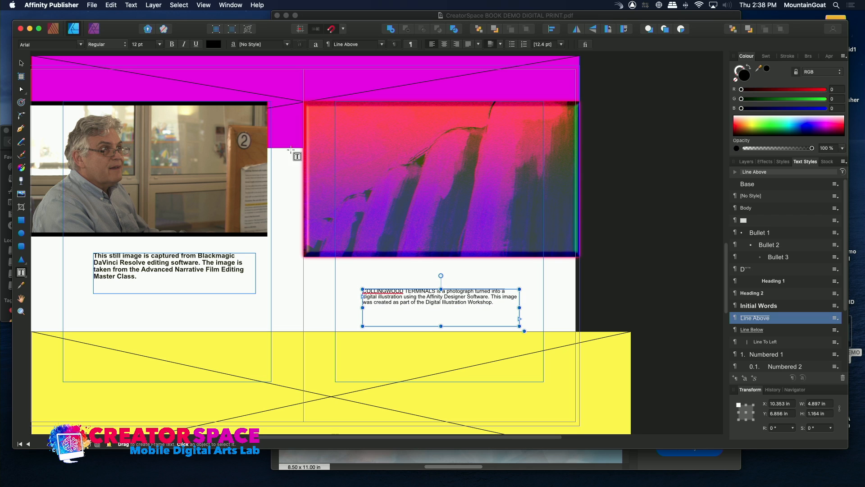
click(52, 30)
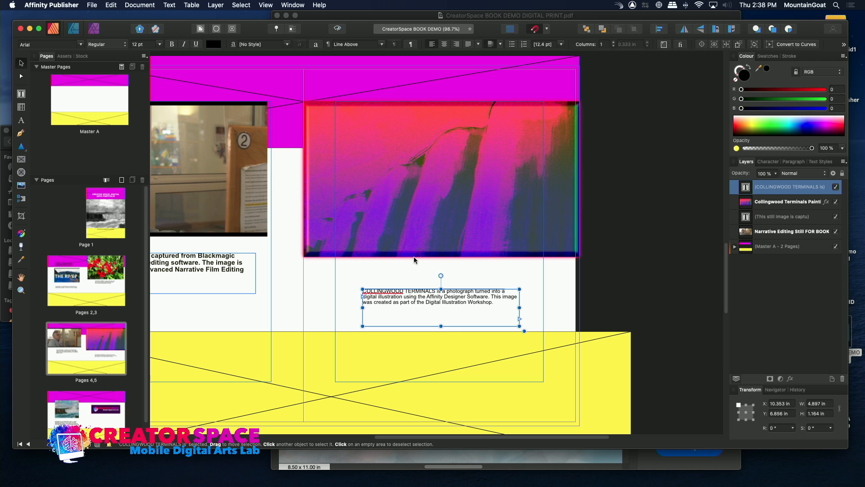
- Turn on preview mode for pages 4 and 5, select page 7 in the page list, and save the book document
key(w)
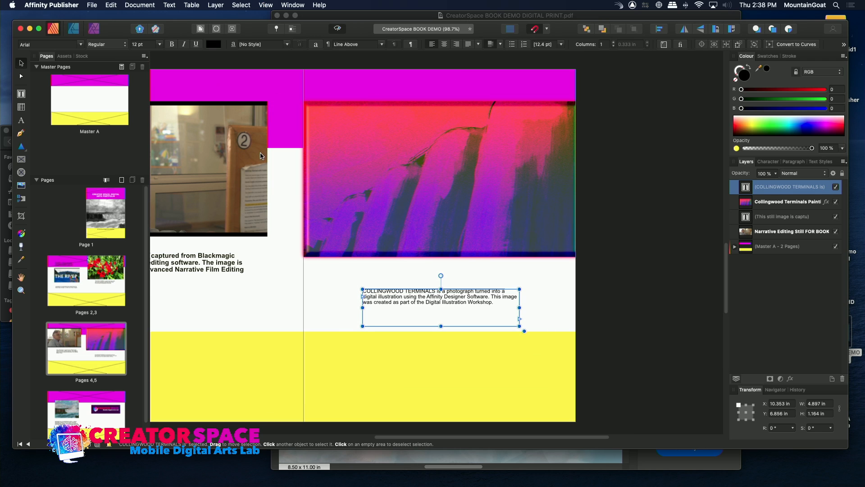
click(367, 122)
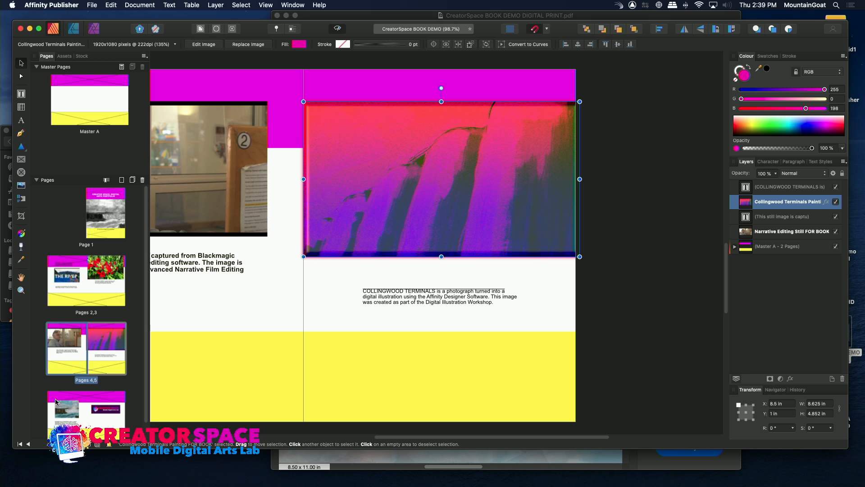
scroll(57, 401, down, 2)
click(108, 406)
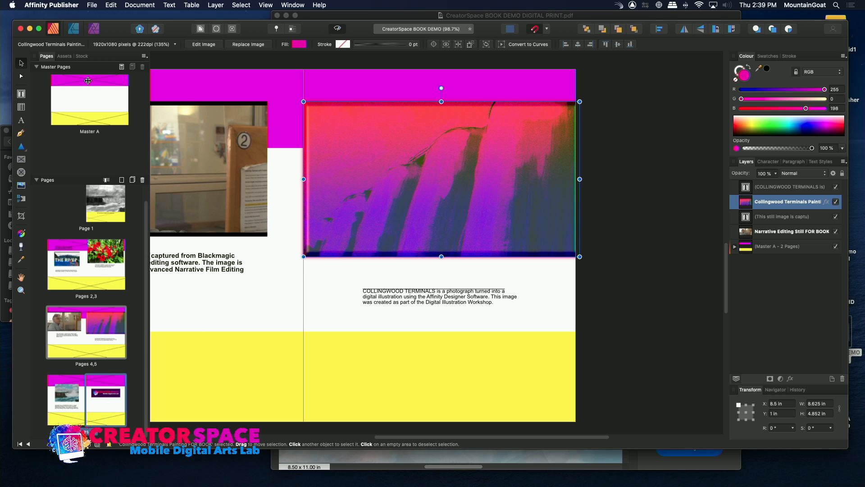
click(91, 5)
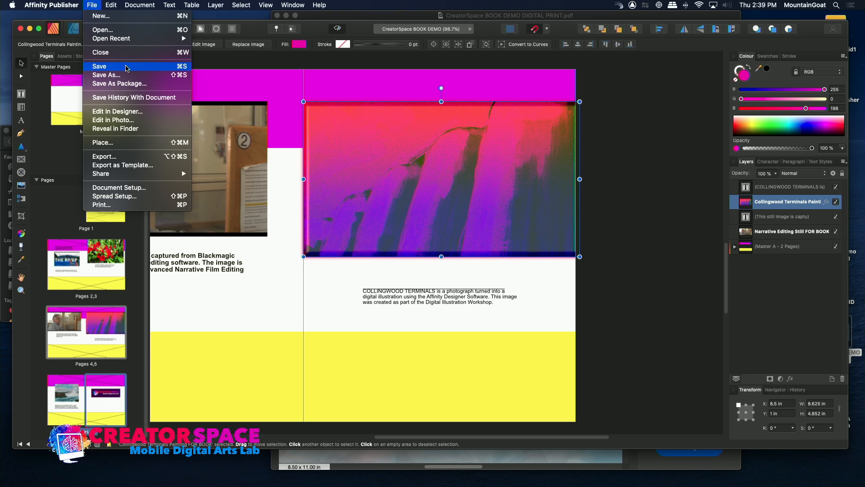
click(283, 48)
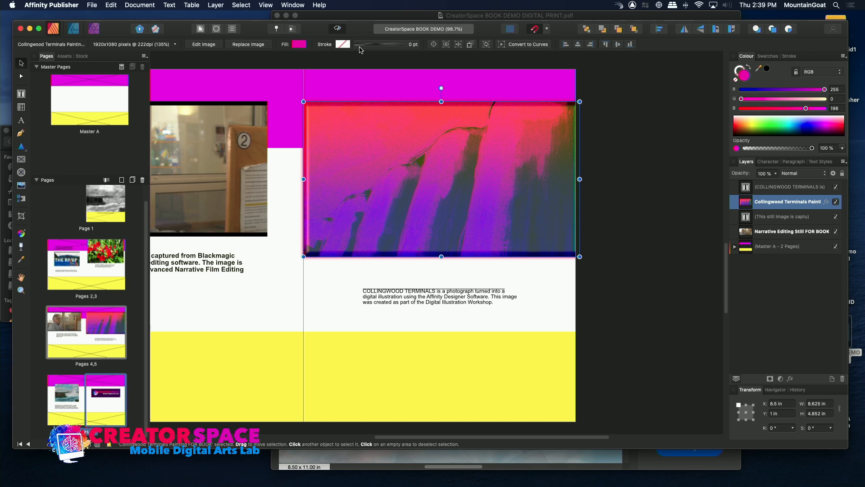
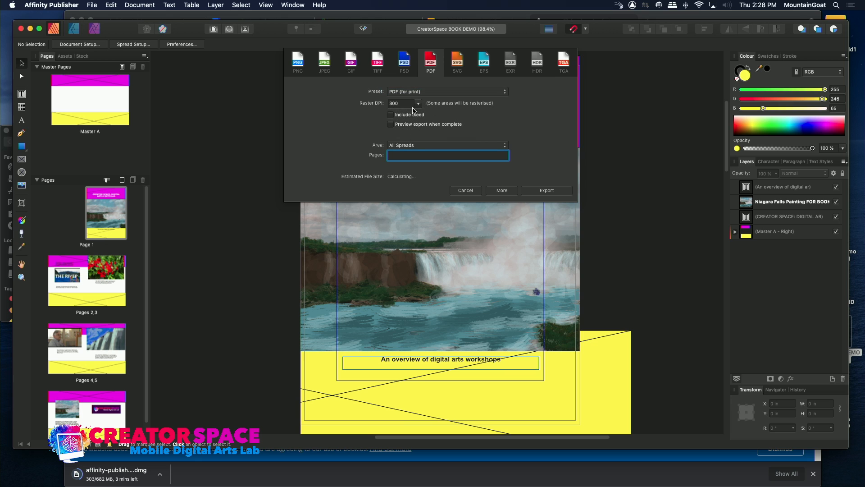
- Start the PDF (for print) export and create a folder named BOOK EXPORTS inside PUBLISHER DEMO MATERIAL on the Desktop
click(534, 193)
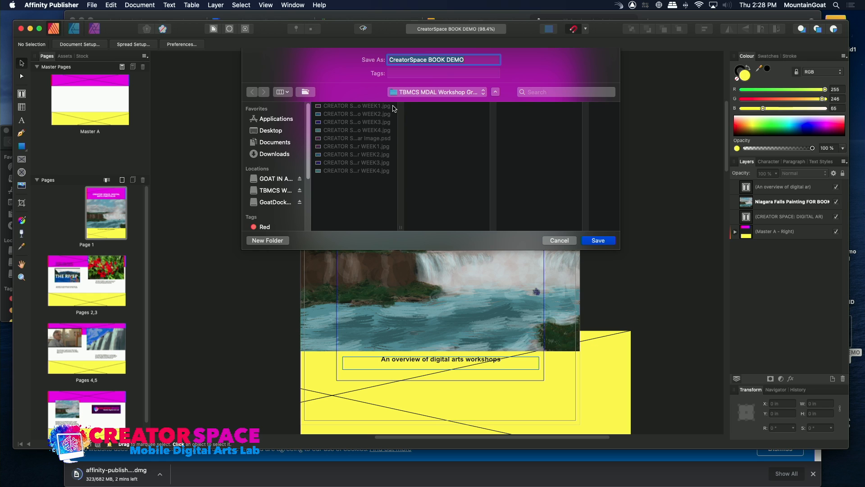
click(407, 93)
click(408, 101)
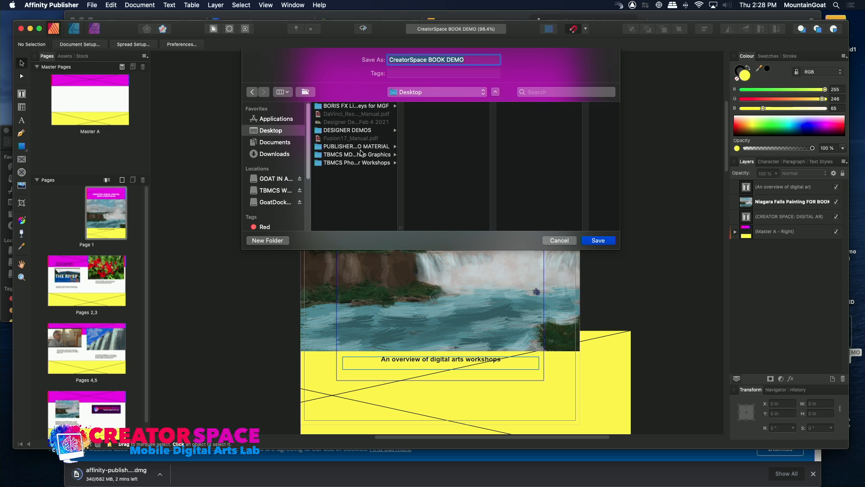
click(360, 146)
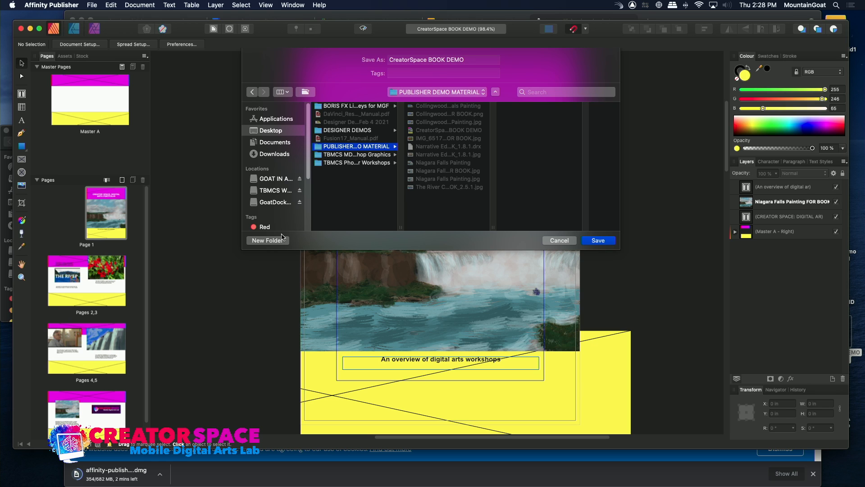
click(268, 240)
text(\EX)
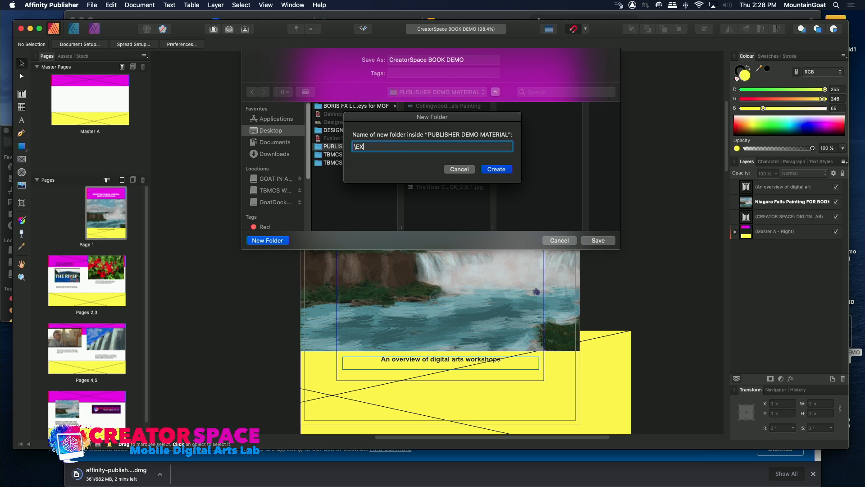
key(BackSpace)
text(BOOK EXPORTS)
key(Return)
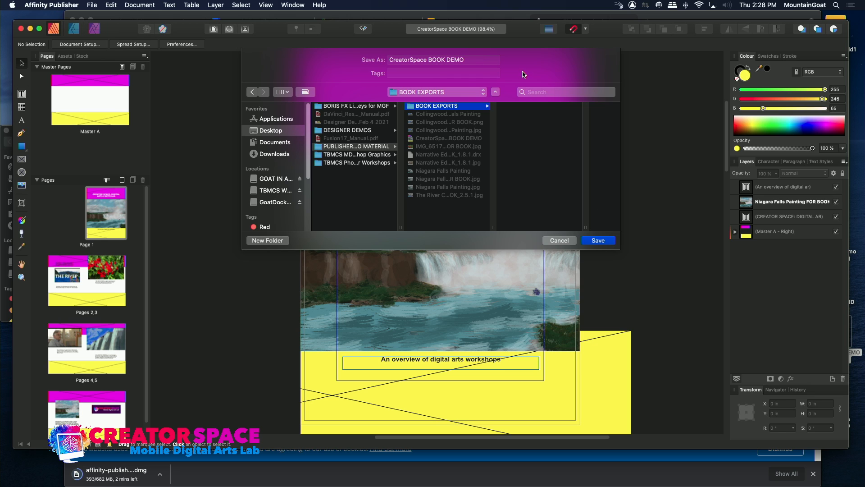
- Name the export CreatorSpace BOOK DEMO PDF FOR PRINT and save it in the BOOK EXPORTS folder
click(479, 59)
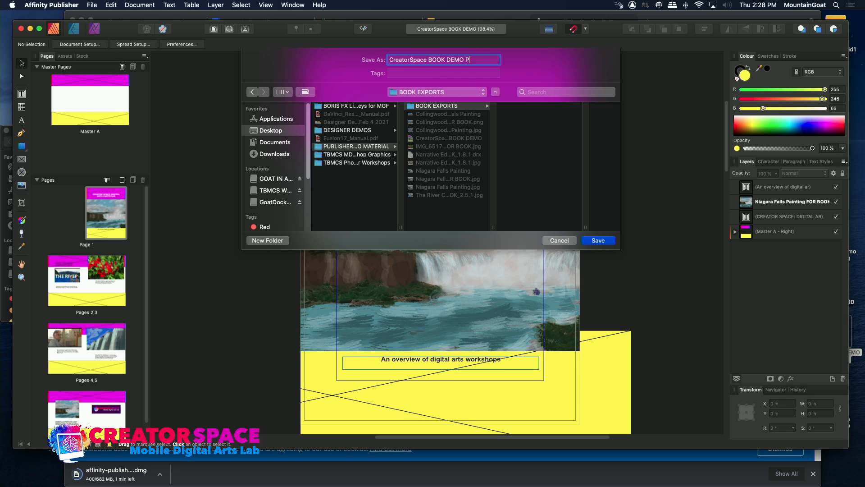
text(PDF FOR PRINT)
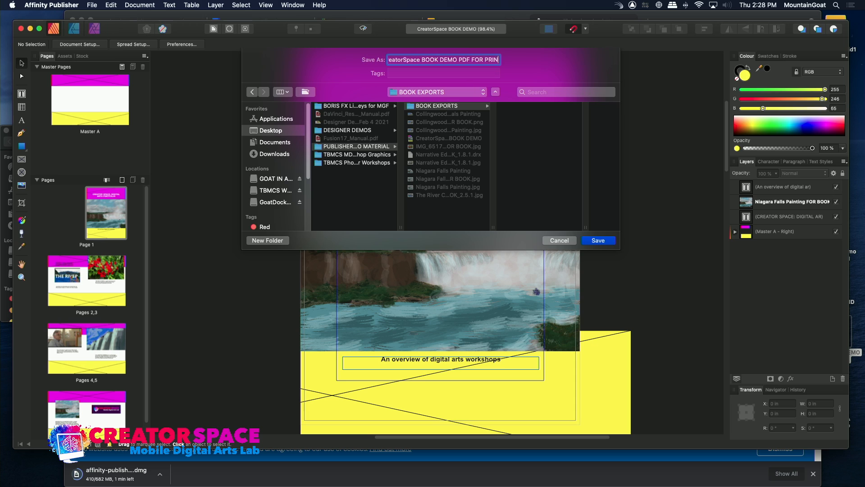
key(Return)
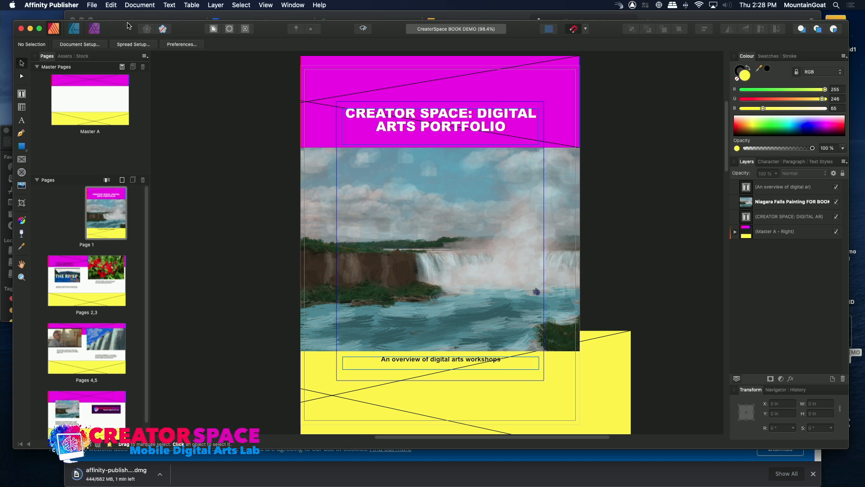
- Minimize the open windows and open CreatorSpace BOOK DEMO PDF FOR PRINT.pdf from the BOOK EXPORTS folder in Finder
click(31, 28)
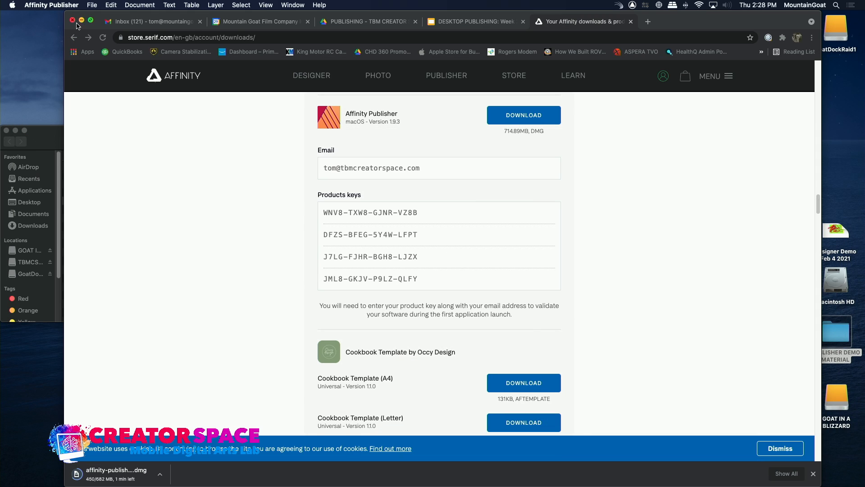
click(81, 21)
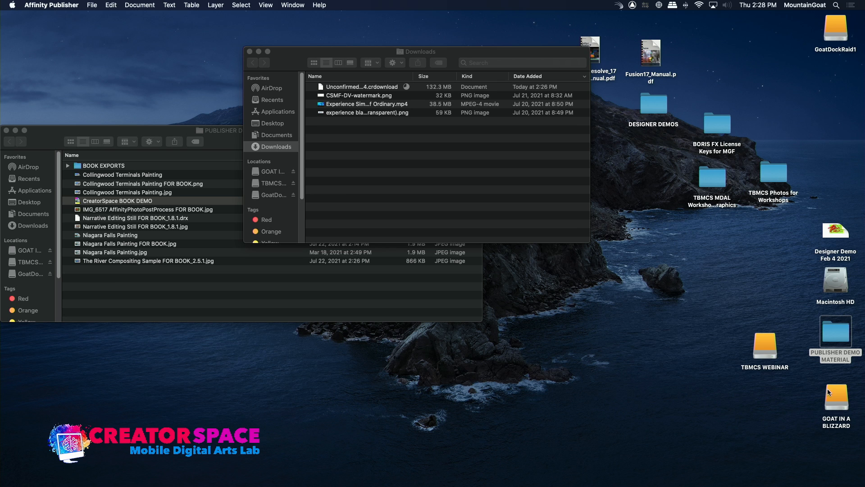
double_click(828, 329)
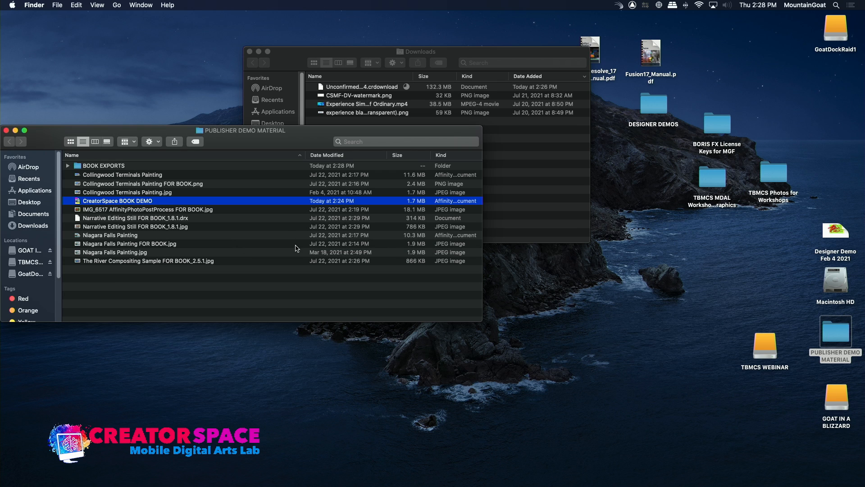
double_click(99, 165)
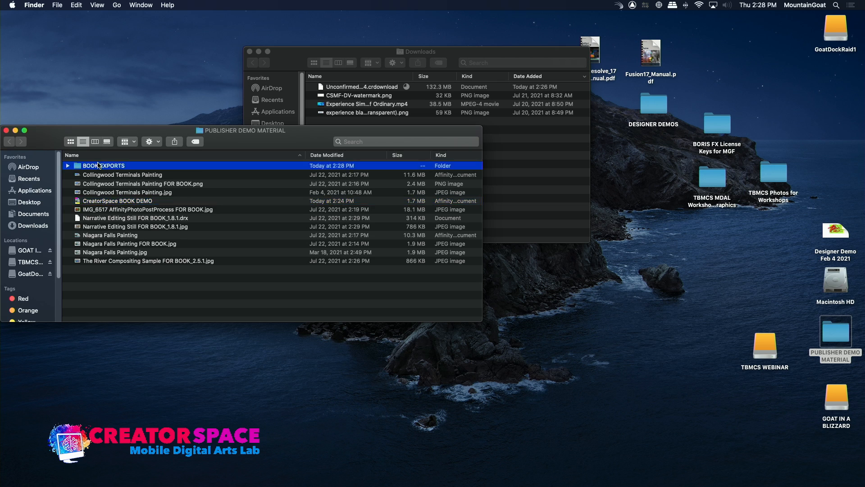
double_click(80, 168)
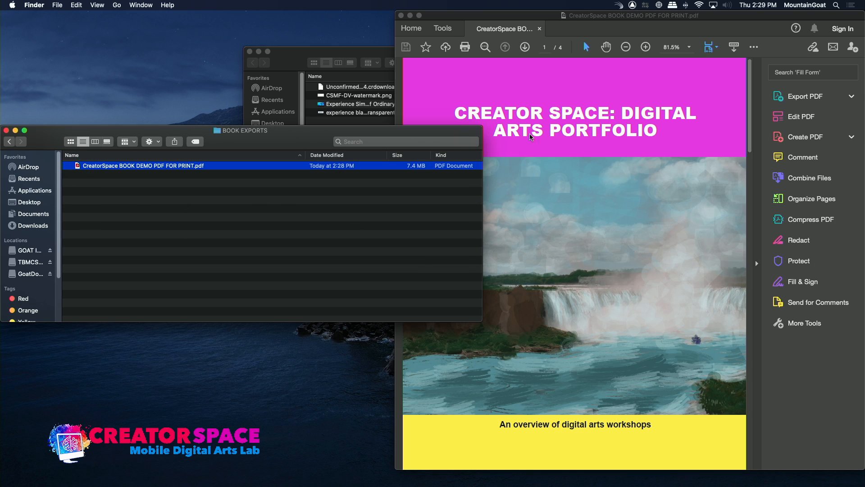
- Review the for-print PDF from the cover to the last spread in Acrobat Reader, and close it
drag(614, 15, 490, 3)
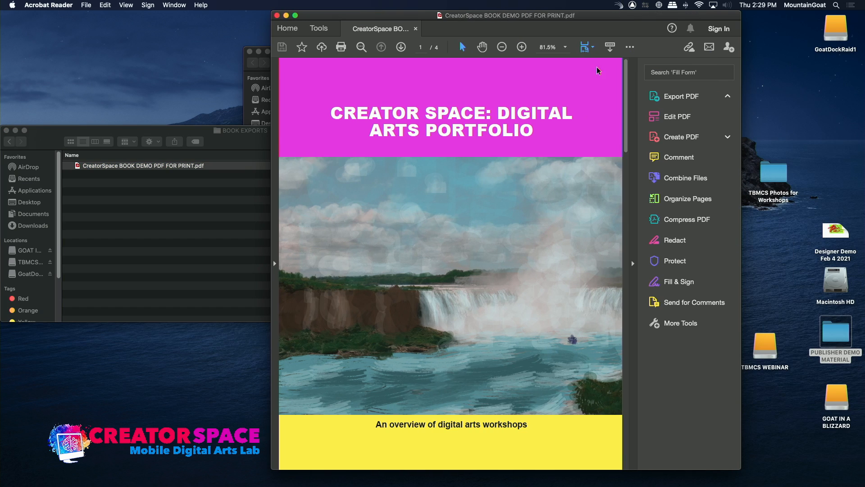
drag(624, 103, 591, 17)
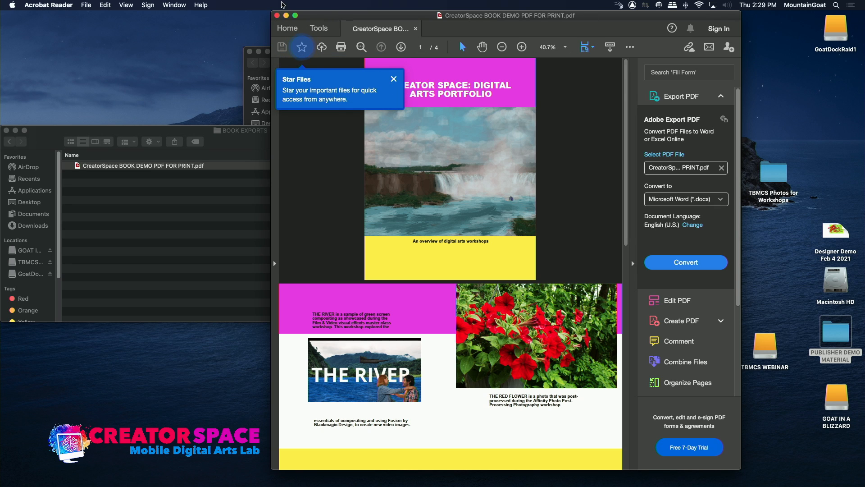
drag(626, 141, 578, 474)
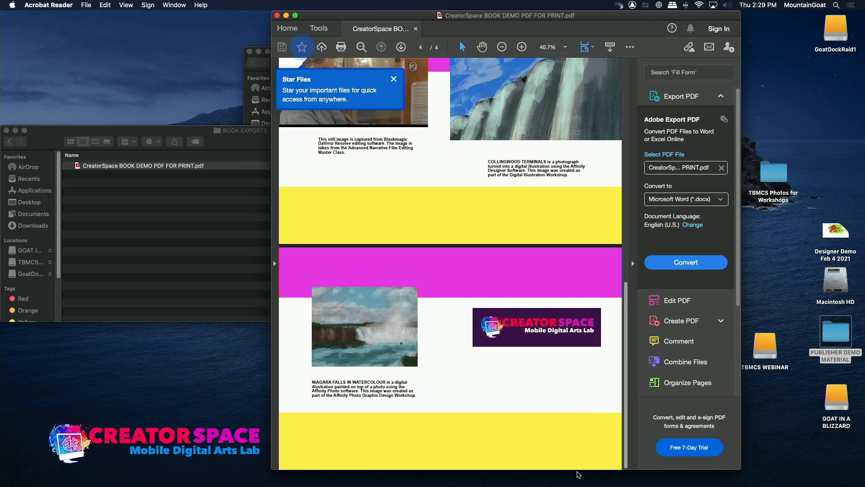
click(278, 16)
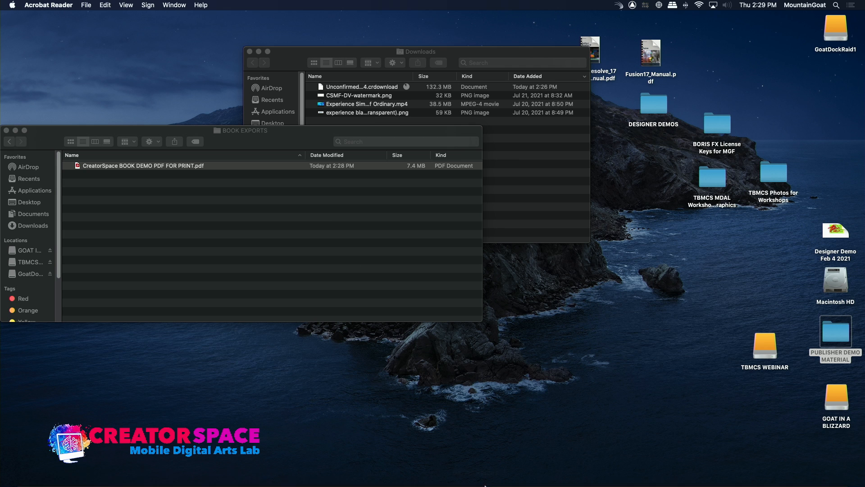
- Return to Affinity Publisher and start a PDF export of all spreads with the PDF (press ready) preset
click(498, 480)
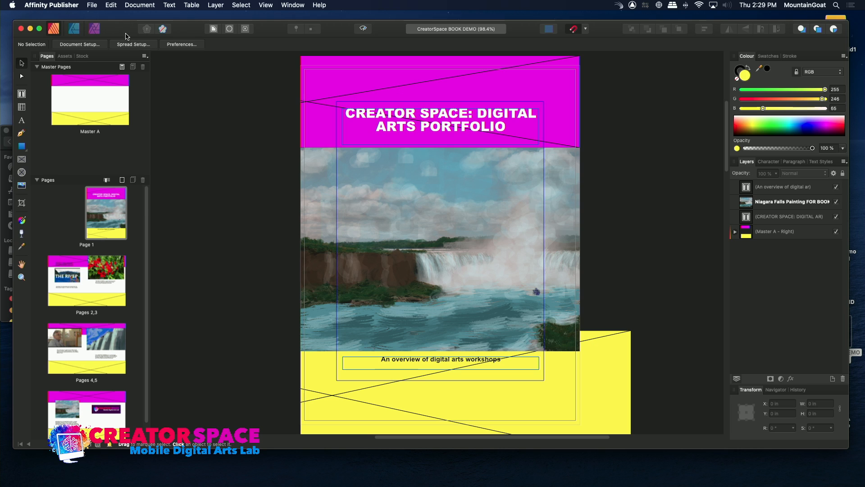
click(91, 5)
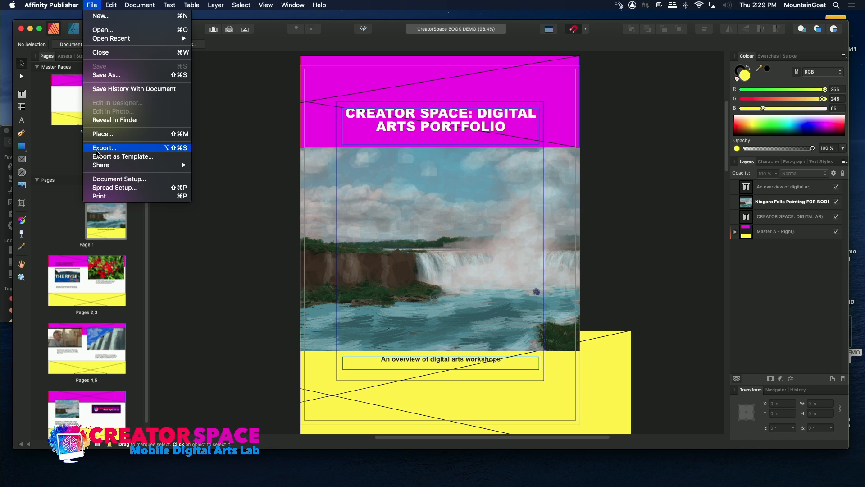
click(96, 150)
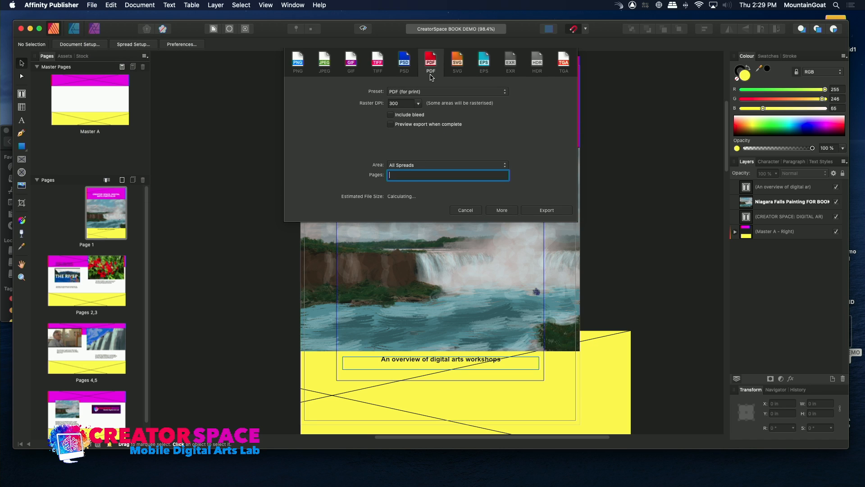
click(445, 92)
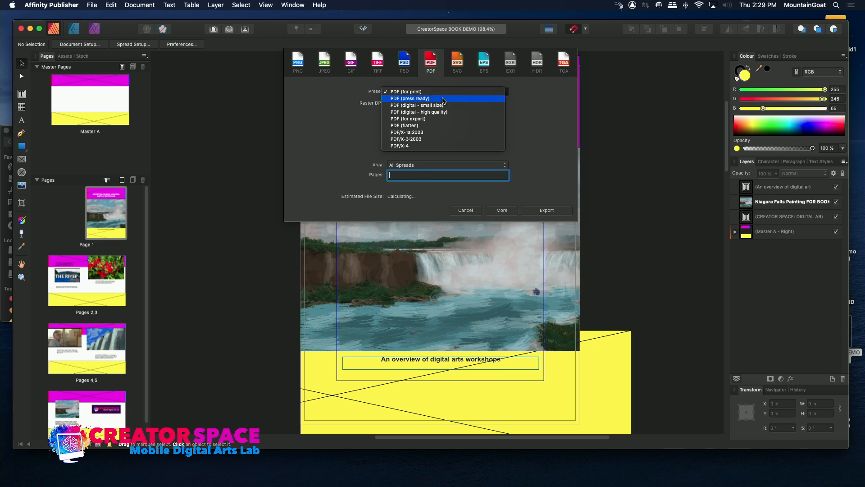
click(445, 100)
click(547, 211)
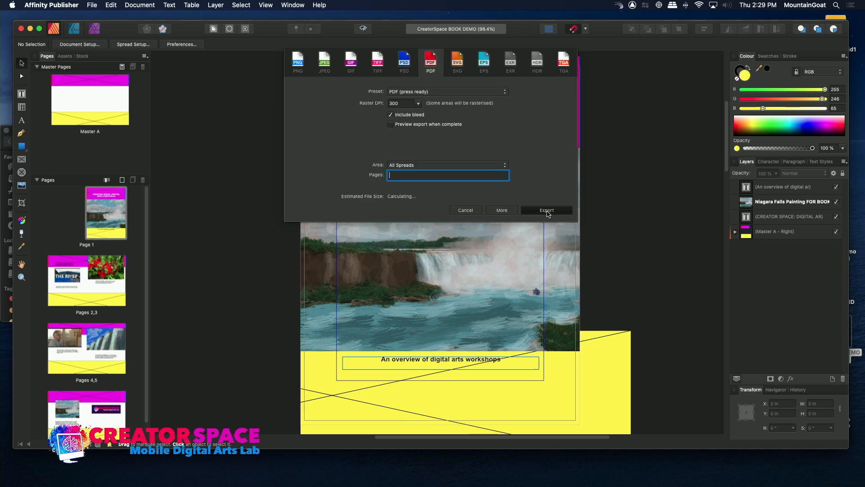
- Name the export CreatorSpace BOOK DEMO PDF PRESS READY and save it in the BOOK EXPORTS folder
click(366, 106)
click(486, 59)
drag(481, 59, 523, 61)
key(BackSpace)
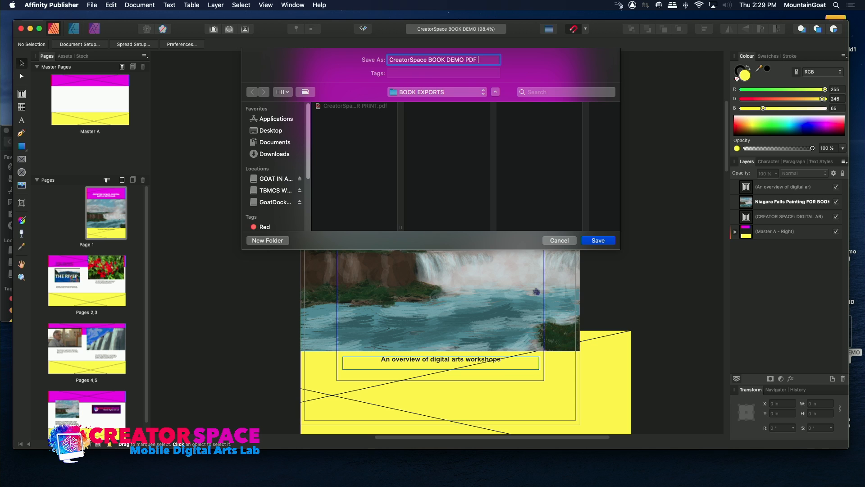
text(PRESS READY)
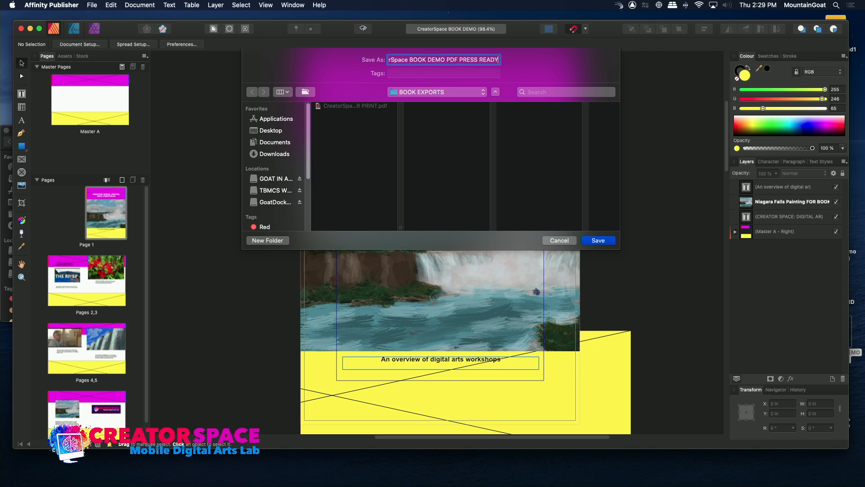
key(Return)
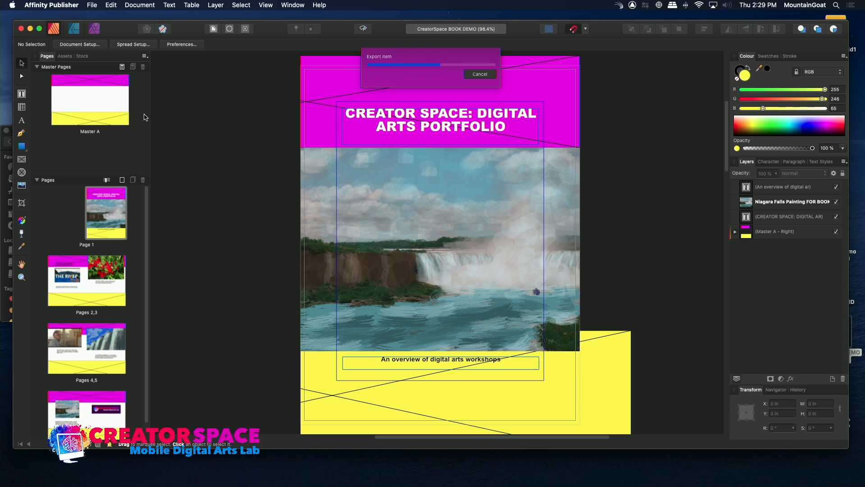
- Open the press-ready PDF from BOOK EXPORTS, review its pages, and compare it with the for-print file in Finder
click(31, 29)
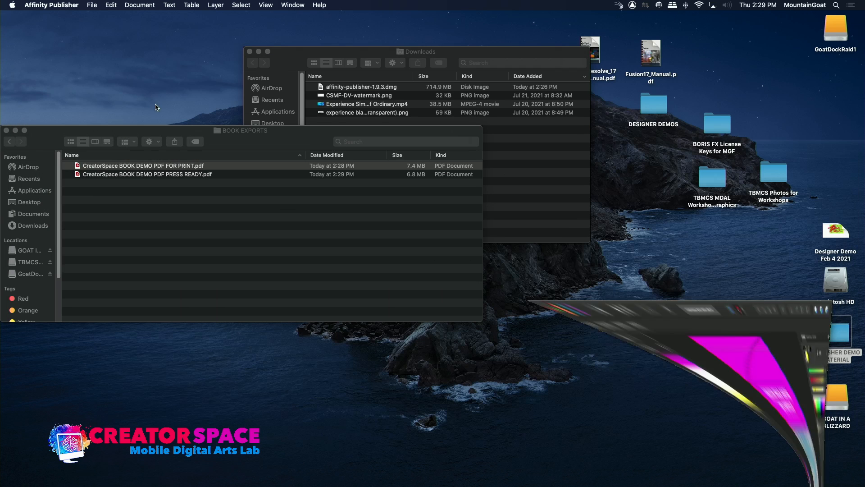
double_click(76, 174)
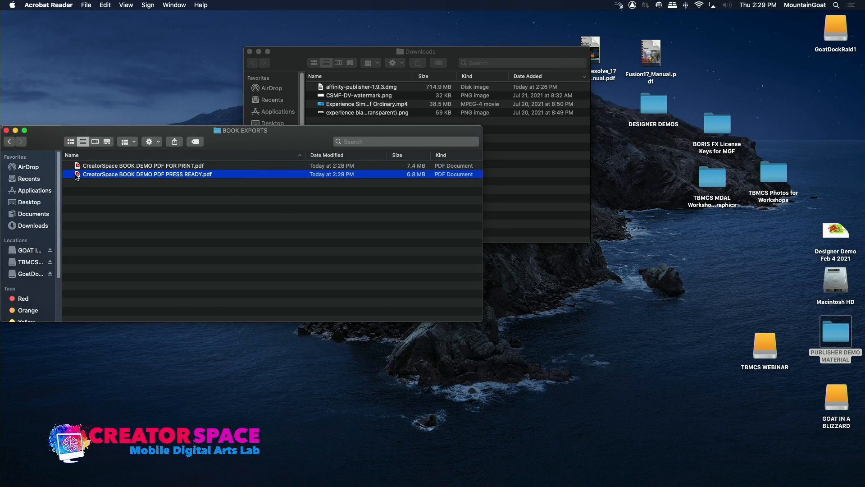
drag(627, 131, 612, 66)
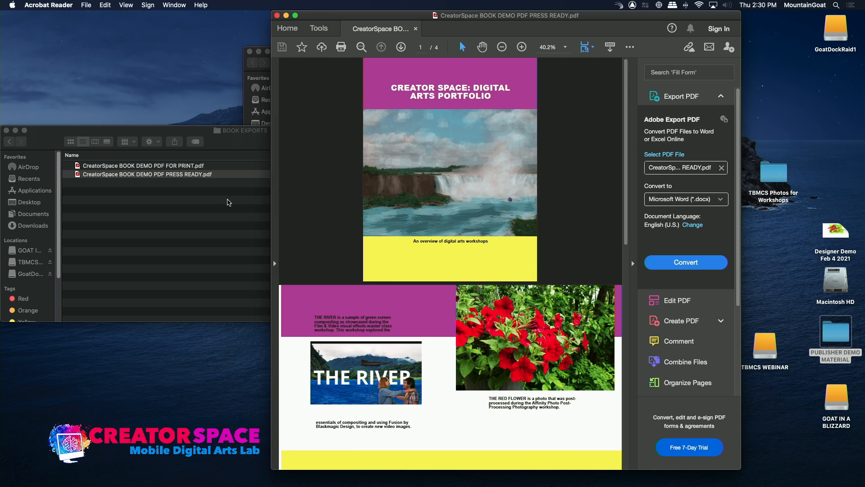
click(216, 217)
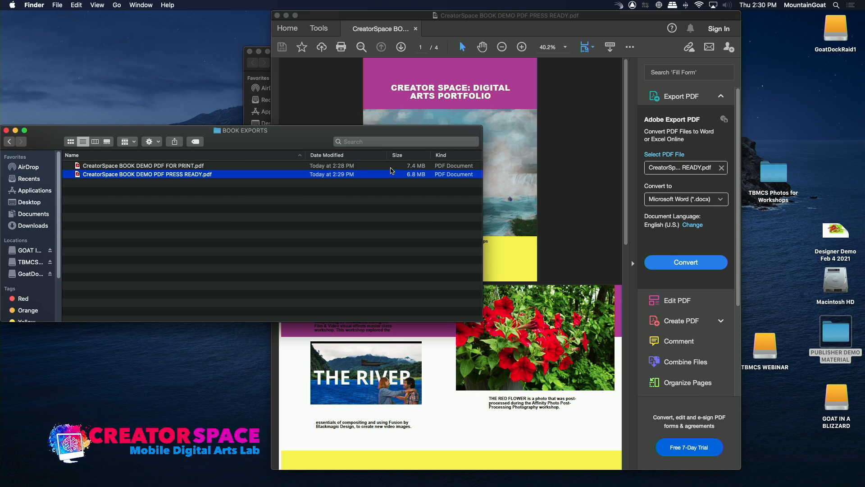
- Switch back to Affinity Publisher and open the PDF export settings for the book
mouse_move(536, 485)
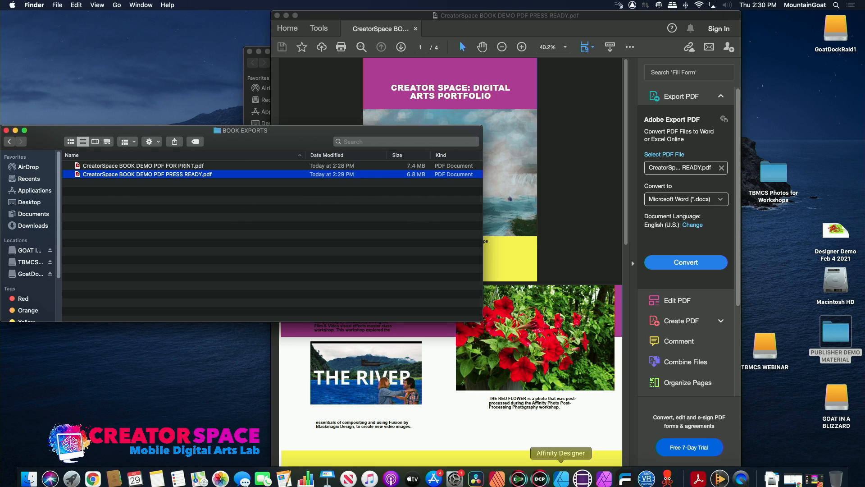
click(816, 473)
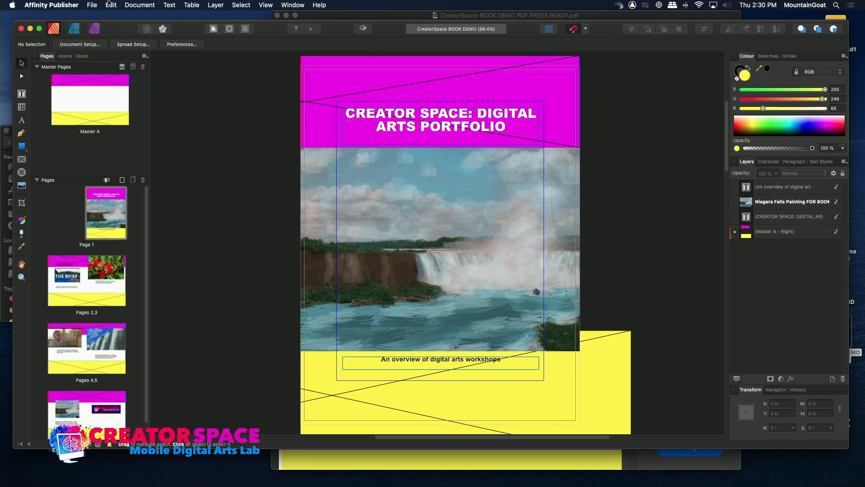
click(91, 5)
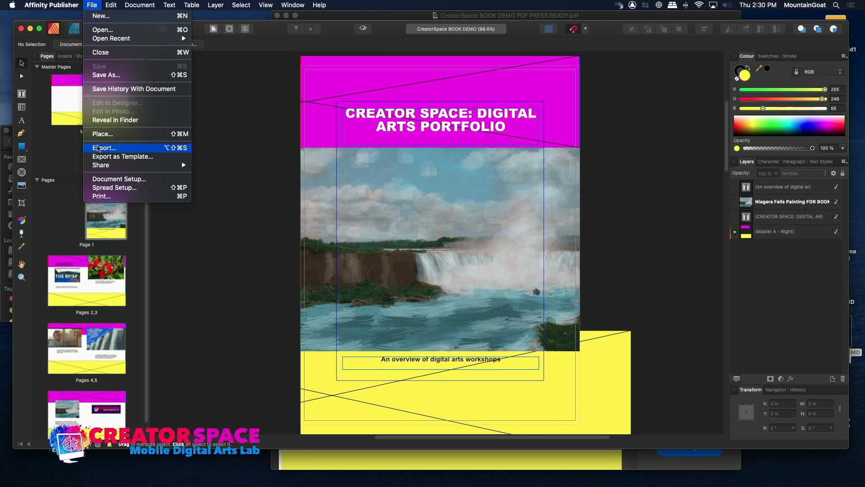
click(97, 143)
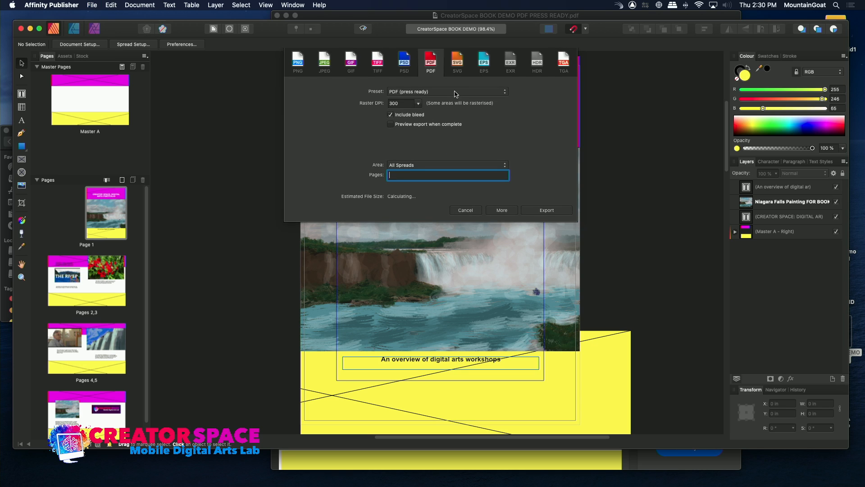
- Turn on printers marks in the detailed settings of the PDF (press ready) export
click(454, 92)
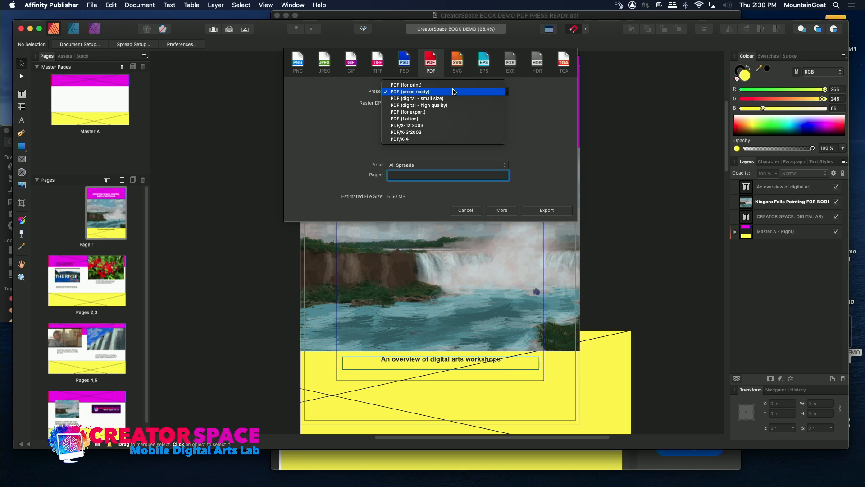
click(372, 121)
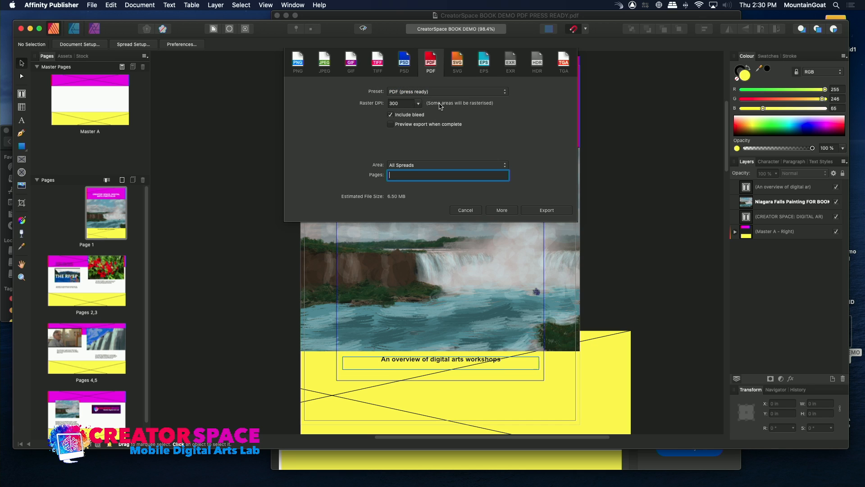
click(422, 165)
click(430, 142)
click(502, 210)
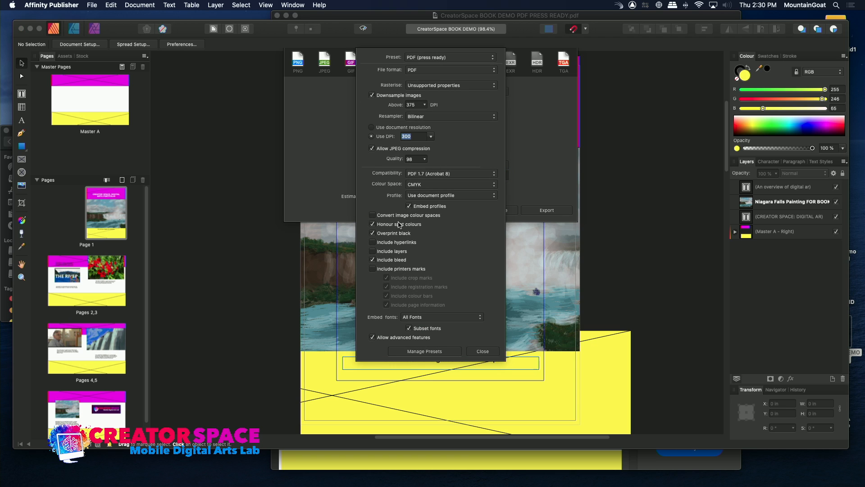
click(372, 270)
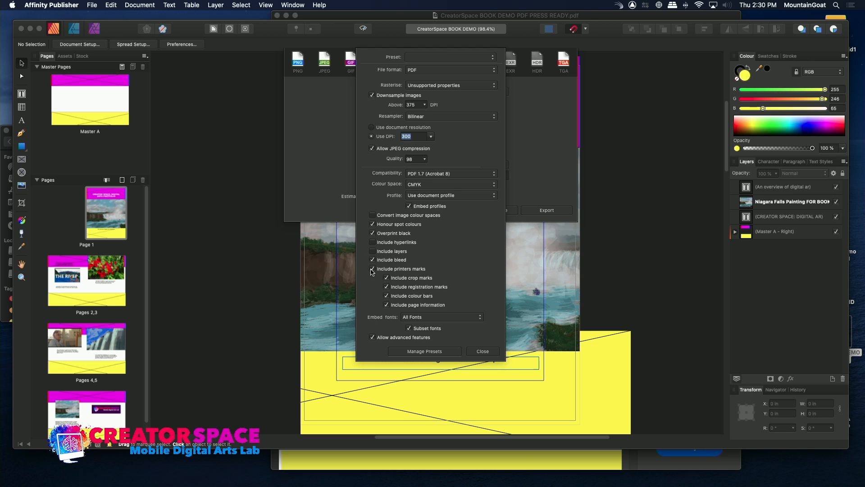
click(483, 351)
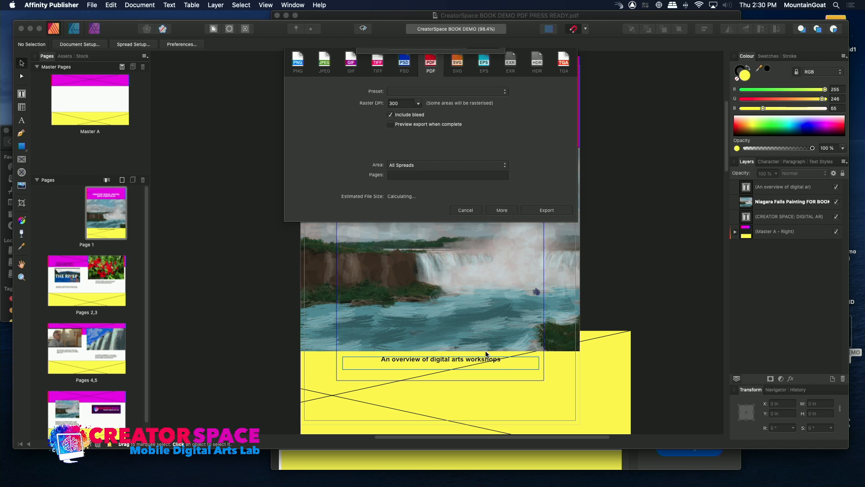
- Choose the PDF (for export) preset and include printers marks with crop marks, registration marks, colour bars and page information
click(436, 92)
click(439, 120)
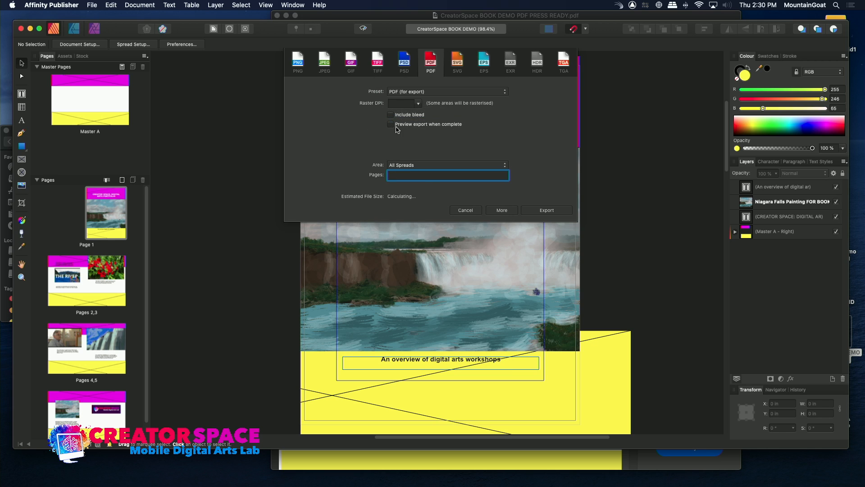
click(495, 212)
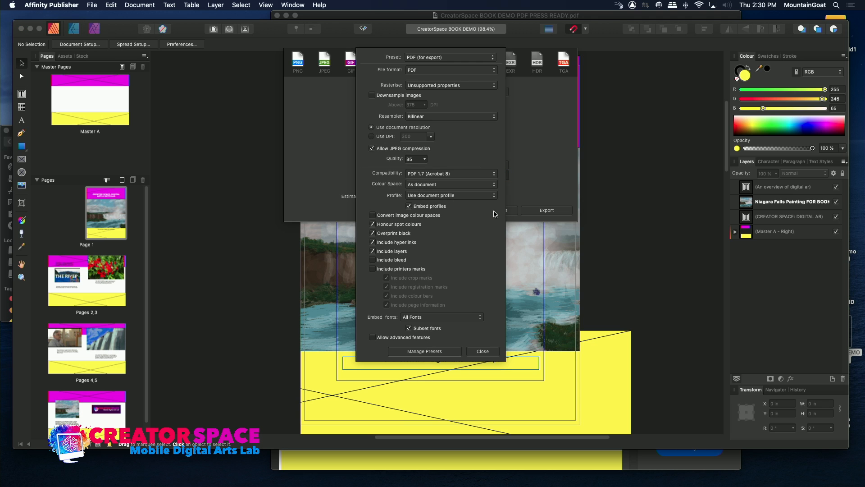
click(372, 269)
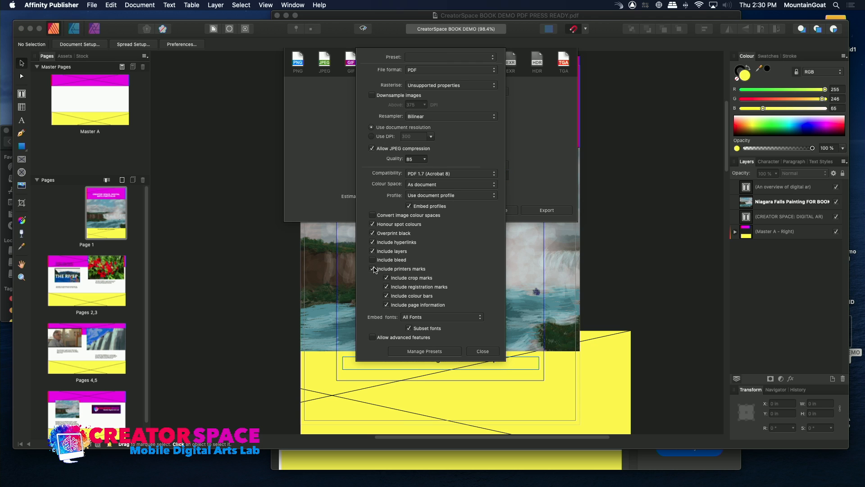
click(479, 352)
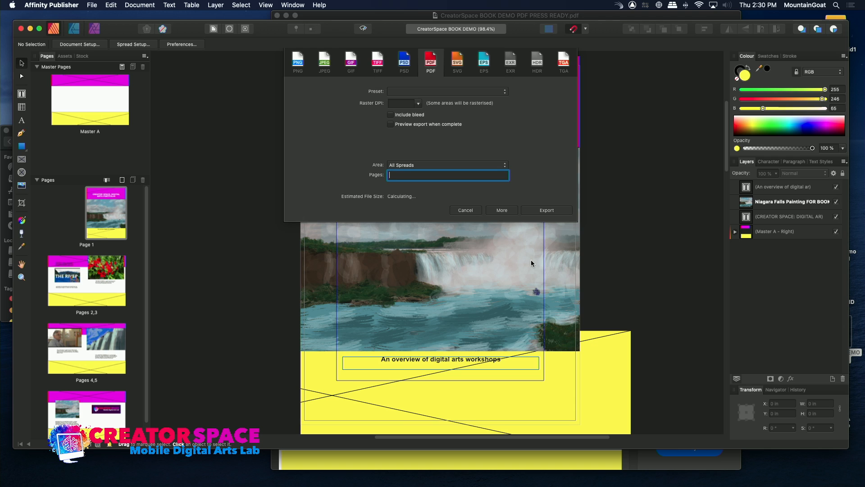
- Export to the BOOK EXPORTS folder, replacing the existing CreatorSpace BOOK DEMO PDF PRESS READY file
click(545, 212)
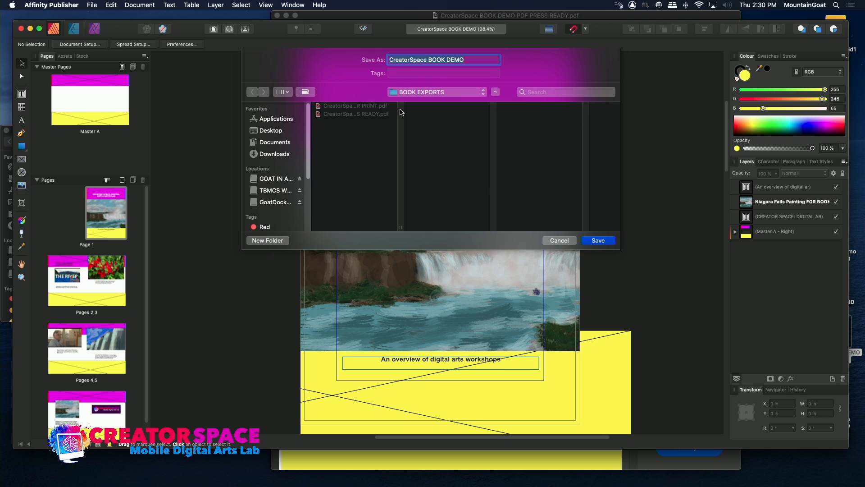
click(352, 115)
click(598, 241)
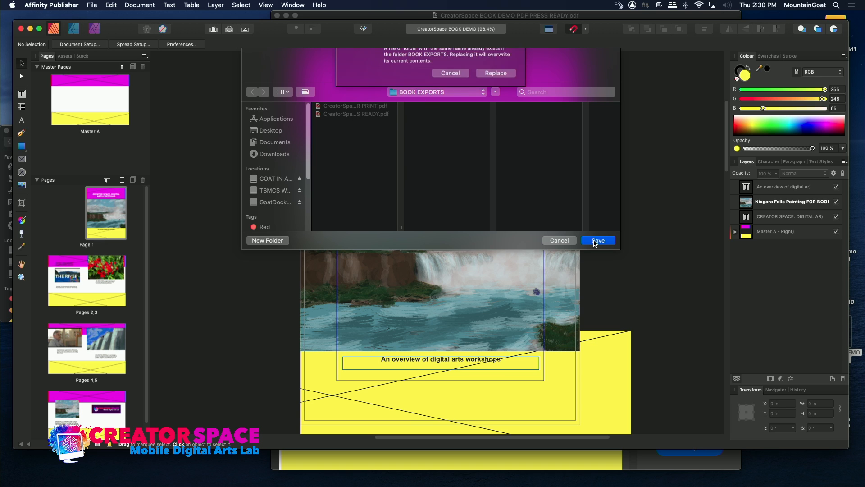
click(512, 108)
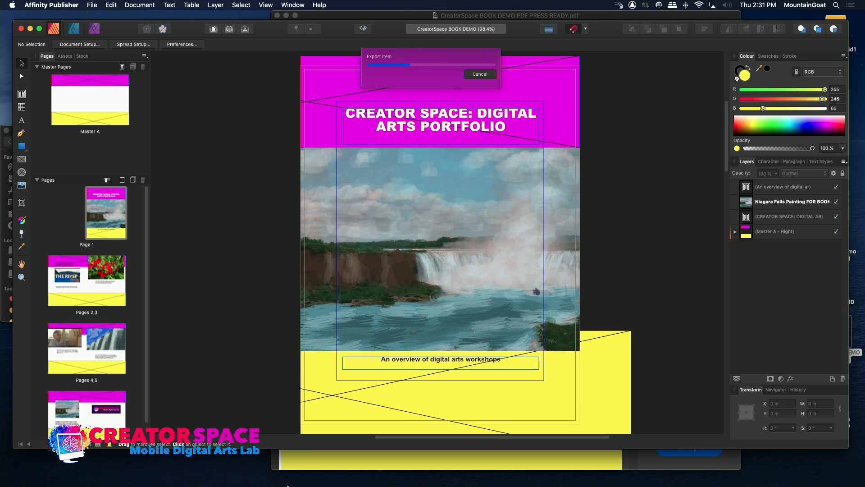
- Quit Acrobat Reader, clear the Affinity Publisher window away, and select the re-exported press-ready PDF in Finder
mouse_move(288, 485)
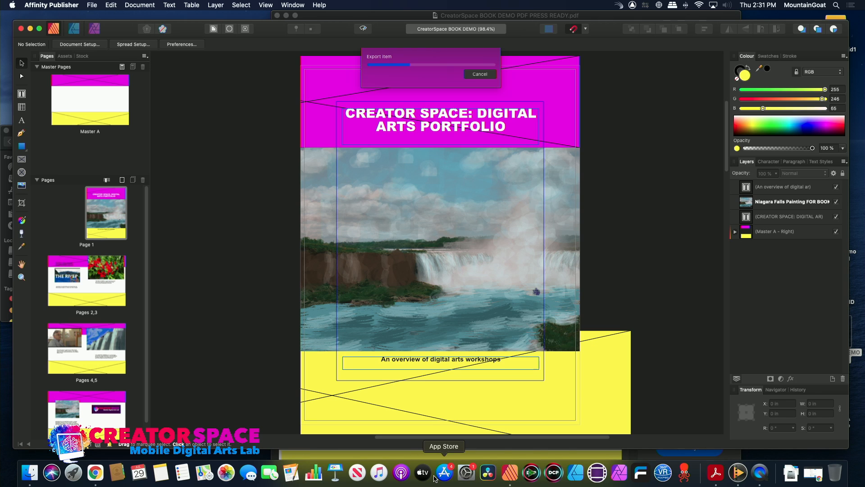
right_click(716, 473)
click(720, 443)
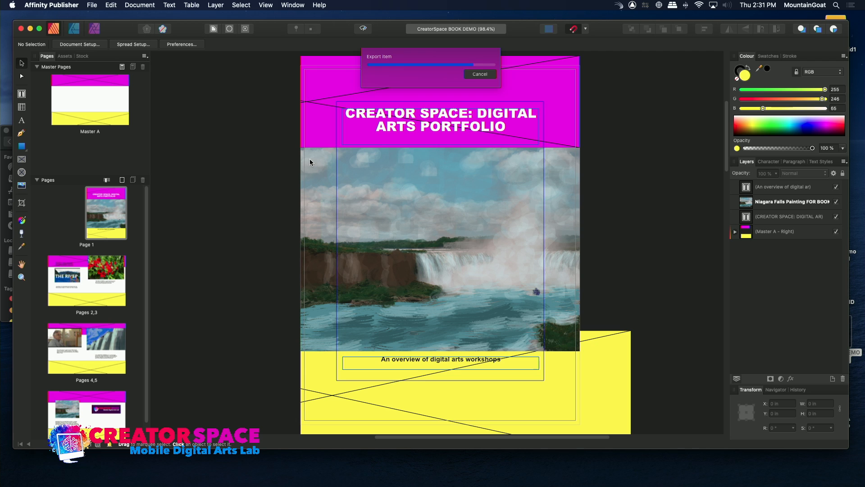
click(30, 29)
click(77, 177)
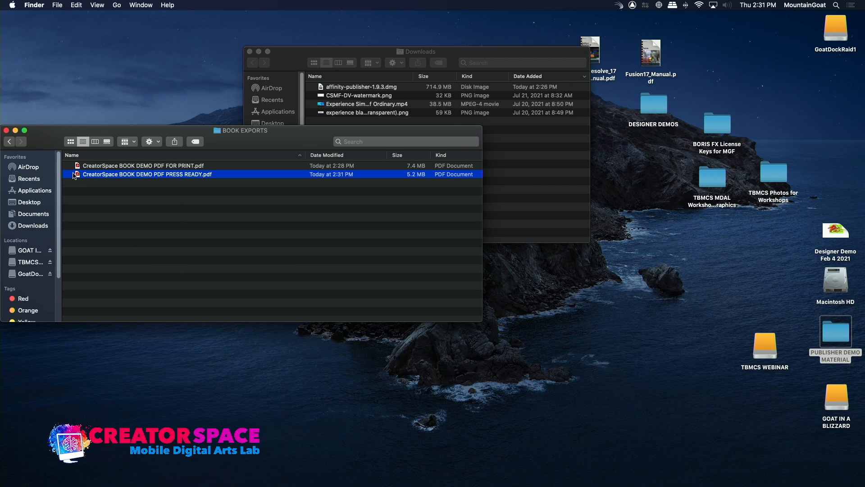
- Open the re-exported press-ready PDF in Acrobat Reader and check the printers marks across its pages
double_click(78, 175)
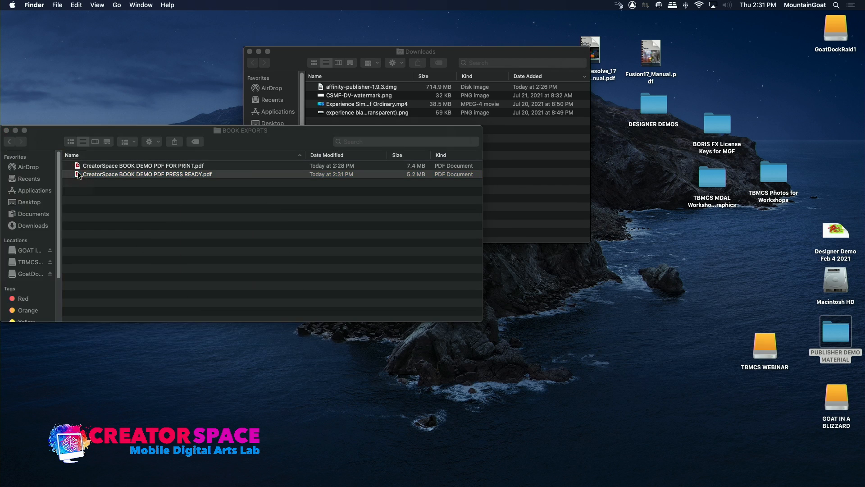
drag(624, 96, 624, 155)
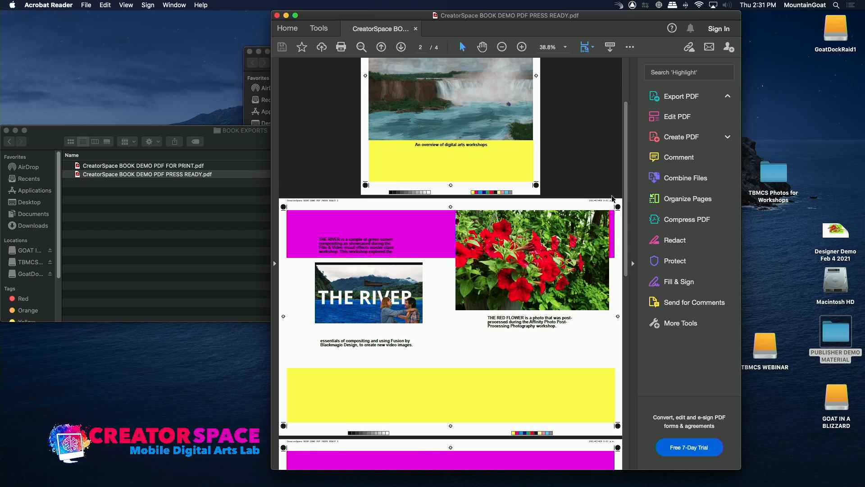
drag(627, 199, 631, 415)
drag(628, 333, 625, 118)
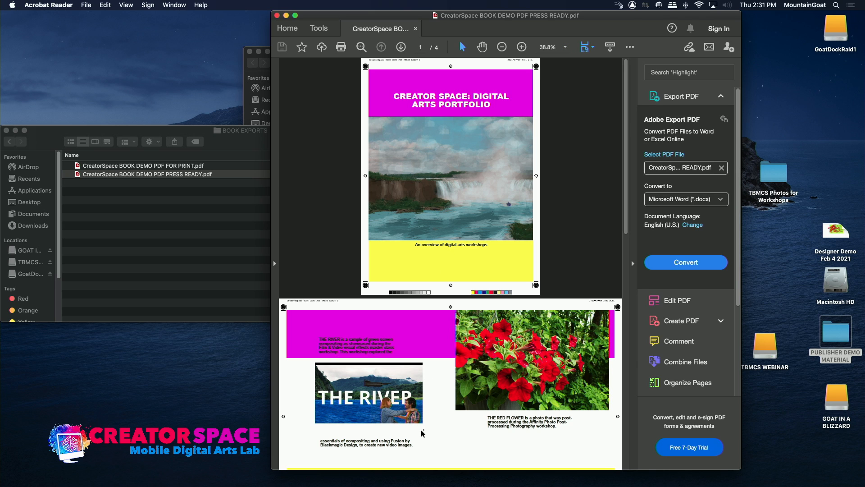
- Return to Affinity Publisher and start a PDF export of all spreads with the PDF (digital - high quality) preset
mouse_move(429, 486)
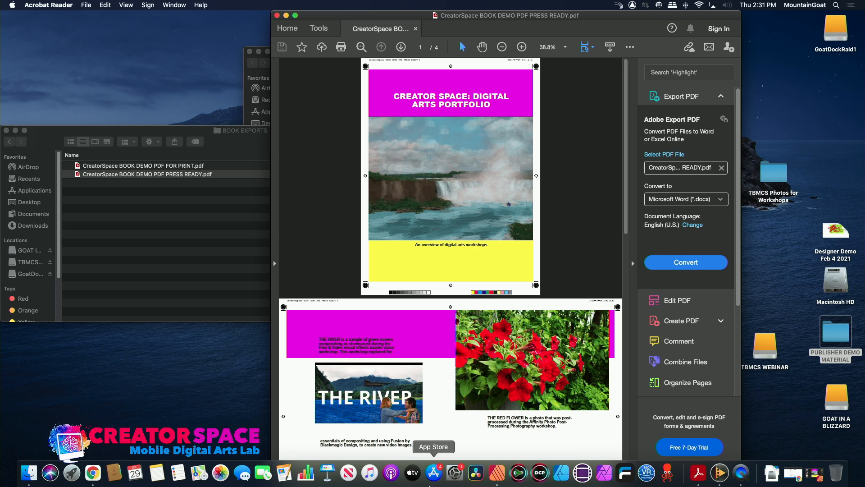
click(490, 477)
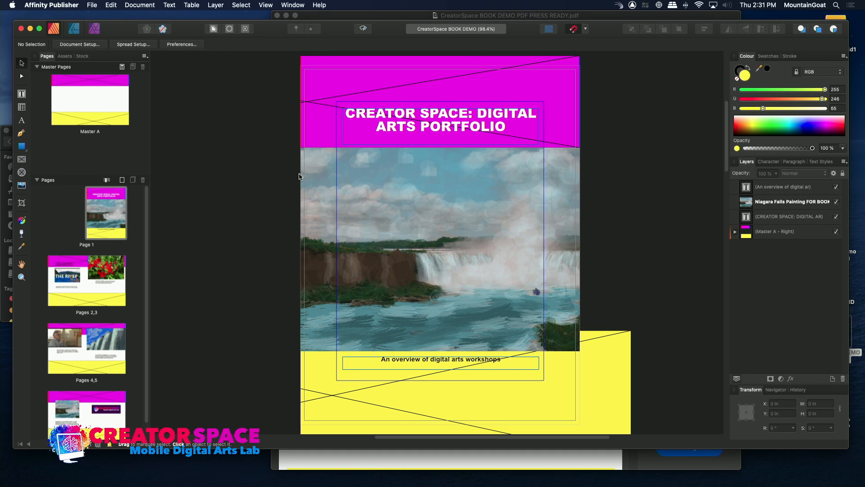
click(92, 5)
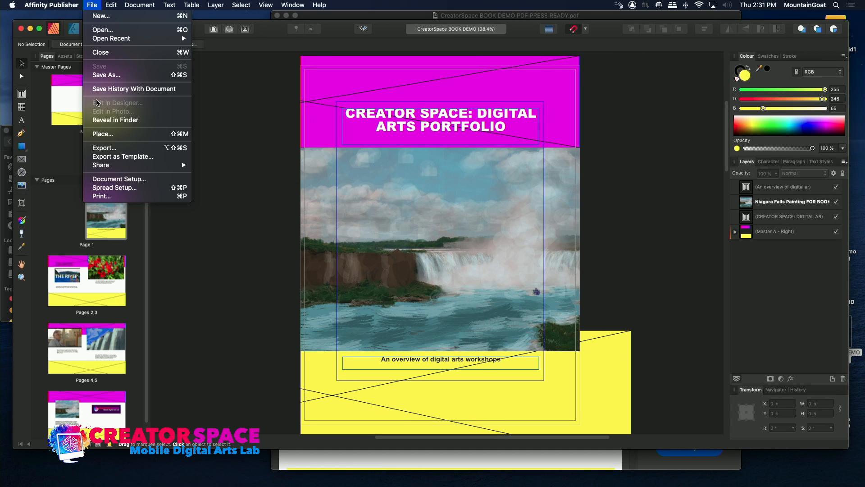
click(100, 148)
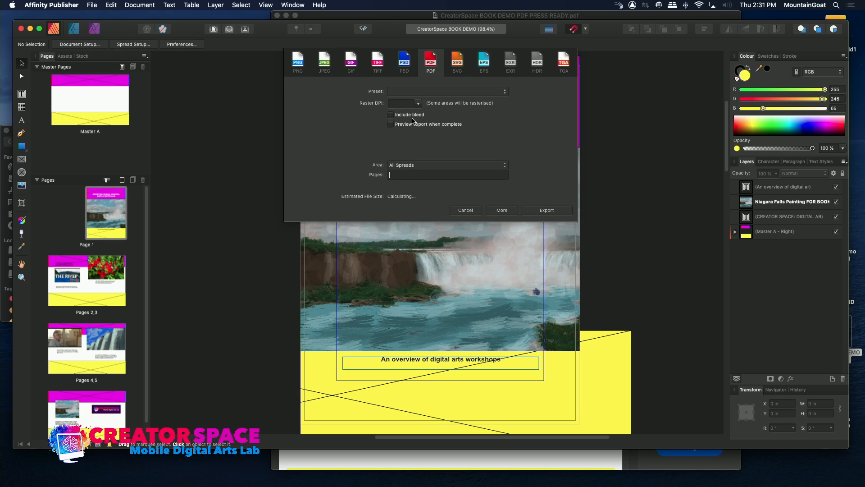
click(435, 94)
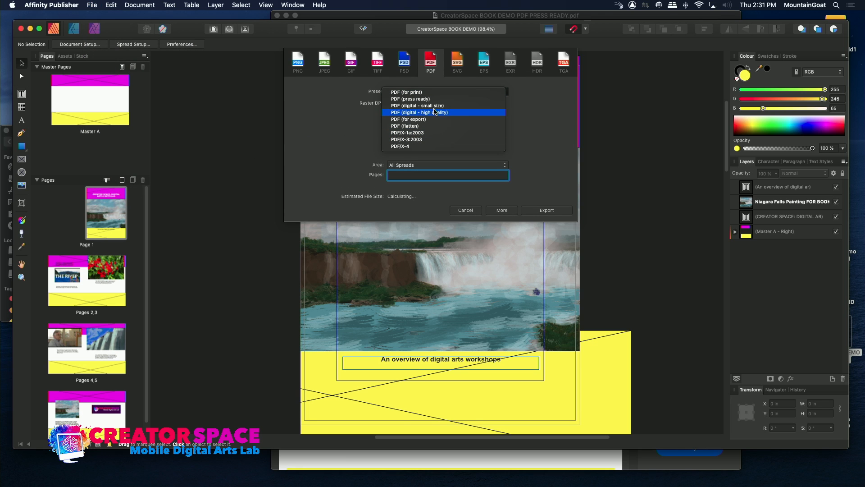
click(434, 113)
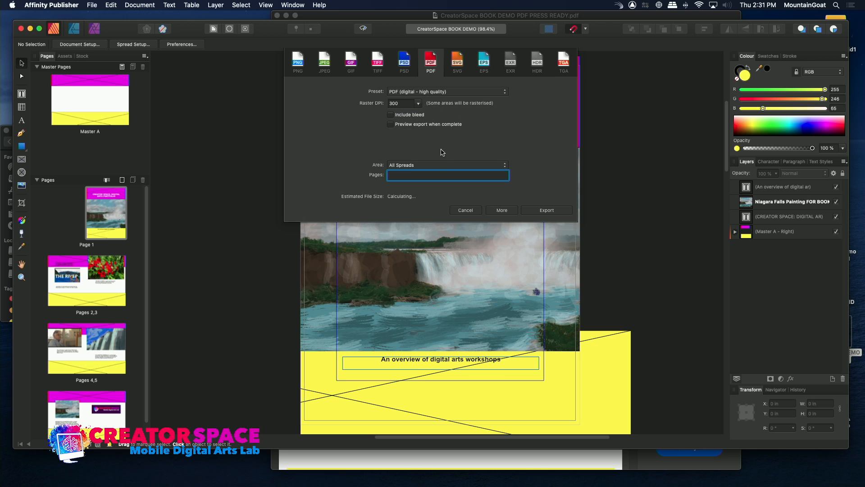
click(541, 211)
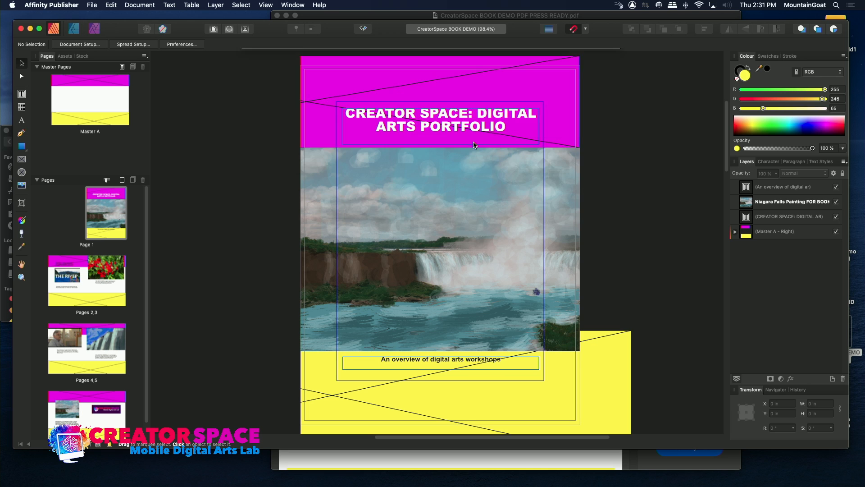
- Name the export CreatorSpace BOOK DEMO DIGITAL PRINT and save it in the BOOK EXPORTS folder
click(463, 59)
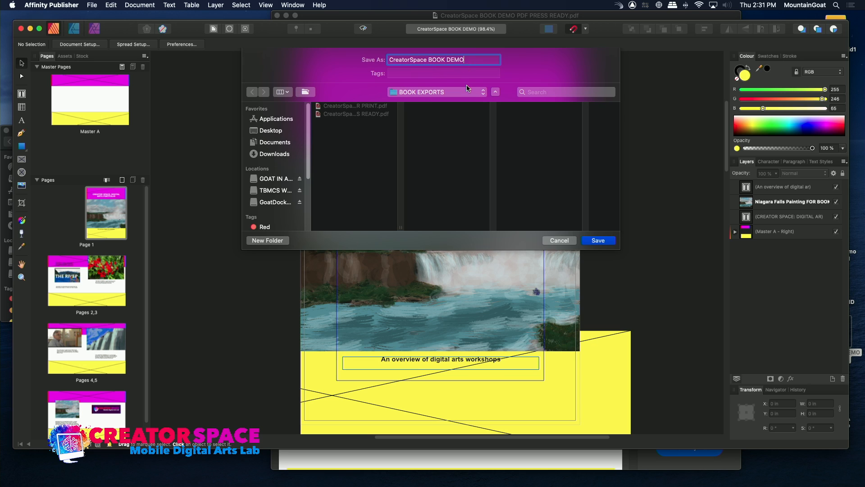
text(DIGITAL PRINT)
click(599, 241)
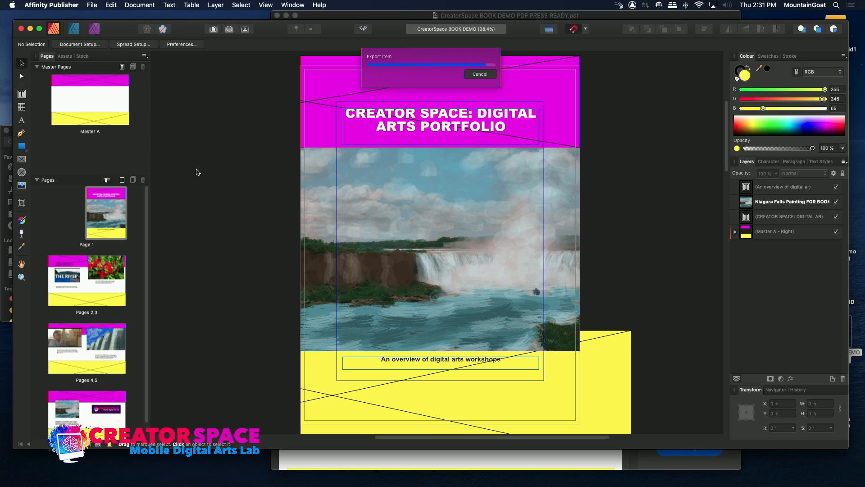
- Open CreatorSpace BOOK DEMO DIGITAL PRINT from BOOK EXPORTS in Acrobat Reader and review it from the cover to the last spread
key(super+h)
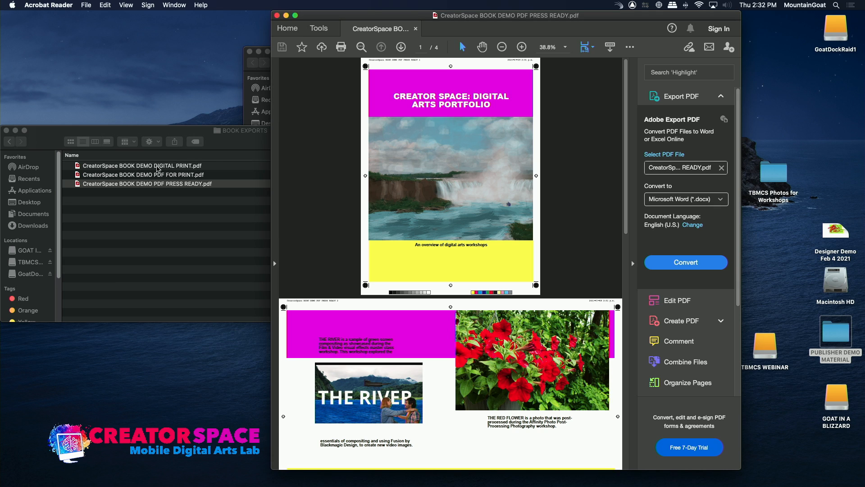
double_click(82, 165)
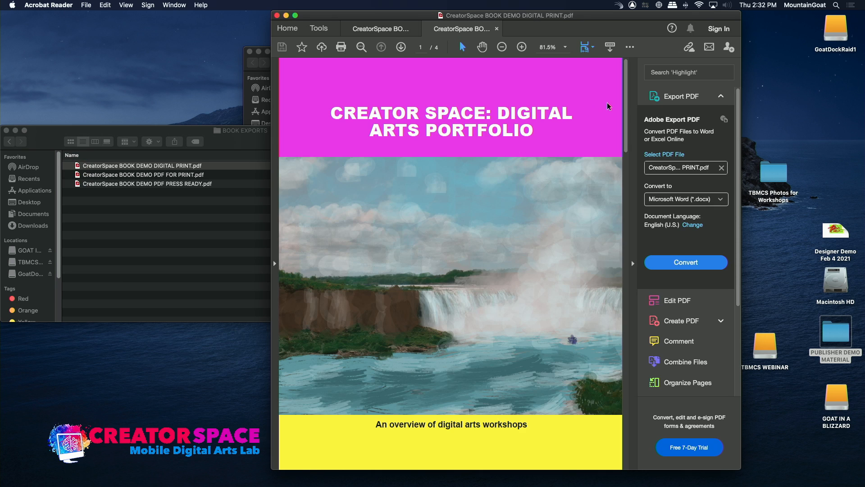
drag(625, 107, 618, 453)
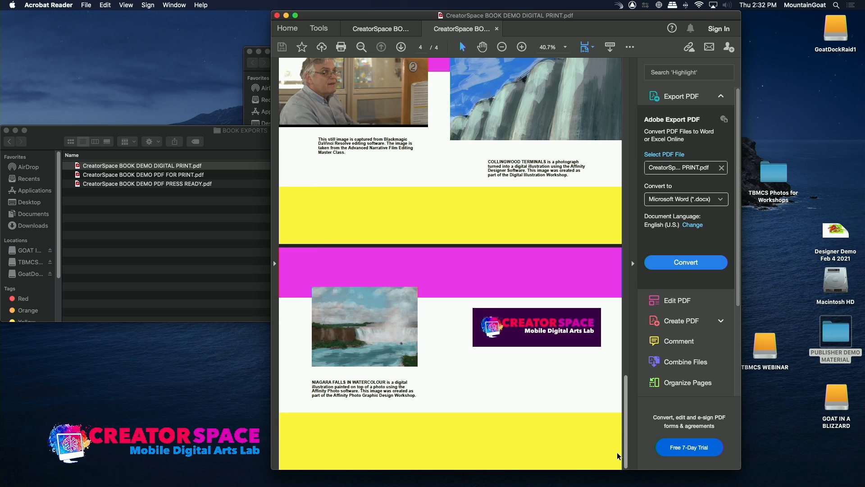
scroll(466, 253, up, 15)
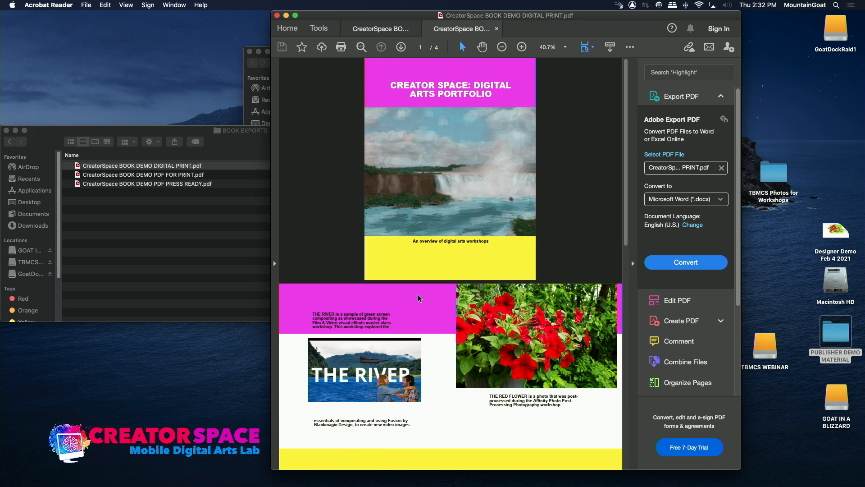
- Return to Affinity Publisher and start a PDF export of all spreads with the PDF (flatten) preset
click(144, 219)
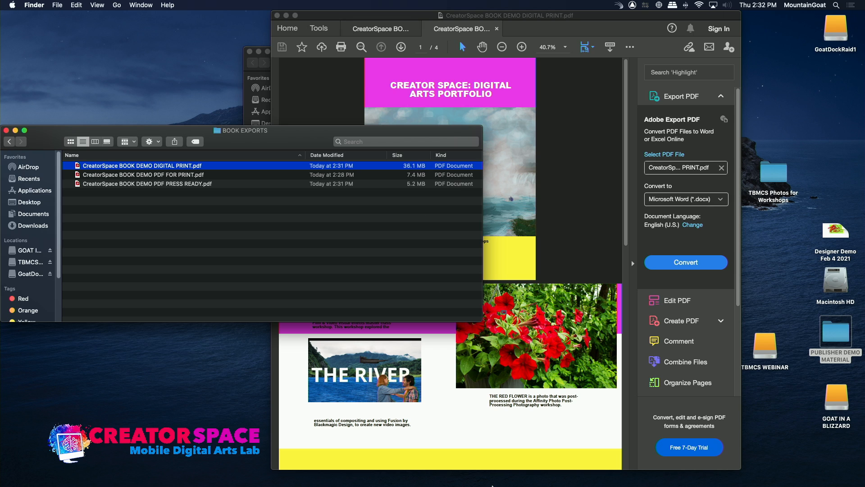
mouse_move(552, 484)
click(507, 473)
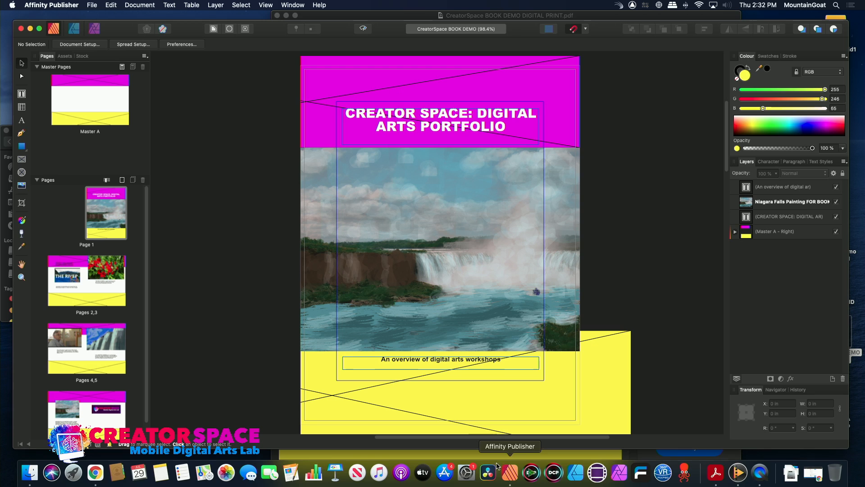
click(92, 5)
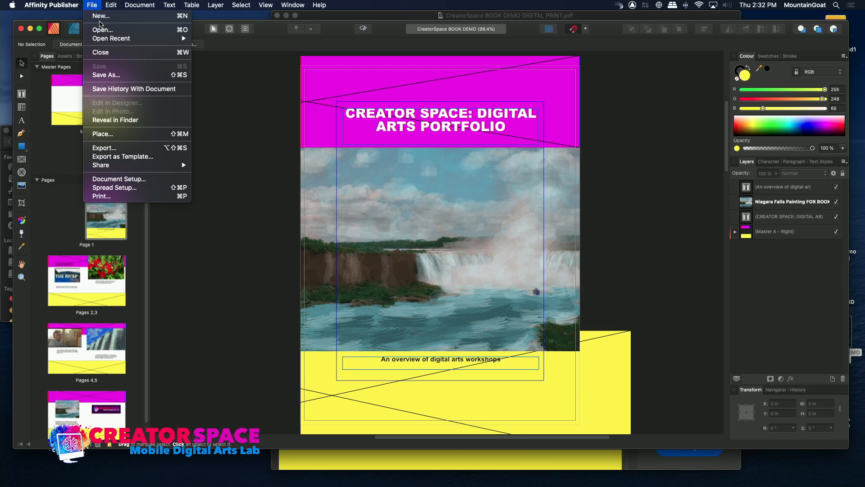
click(118, 147)
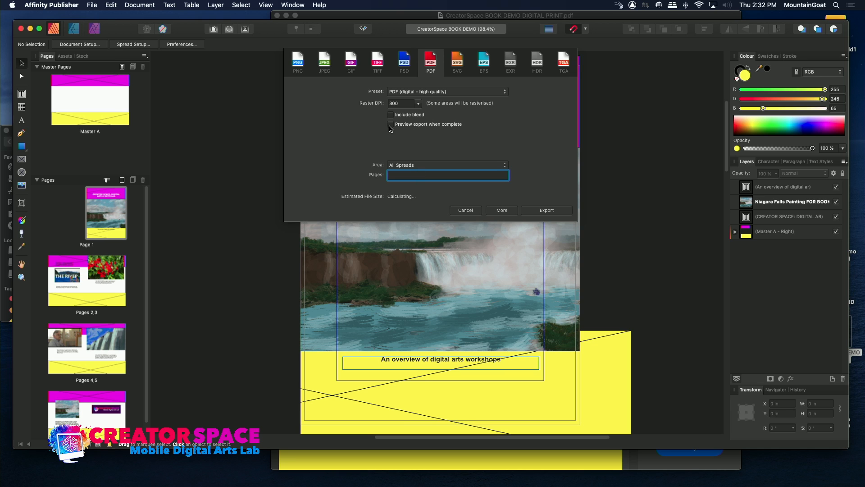
click(408, 166)
click(423, 129)
click(439, 92)
click(438, 93)
click(415, 93)
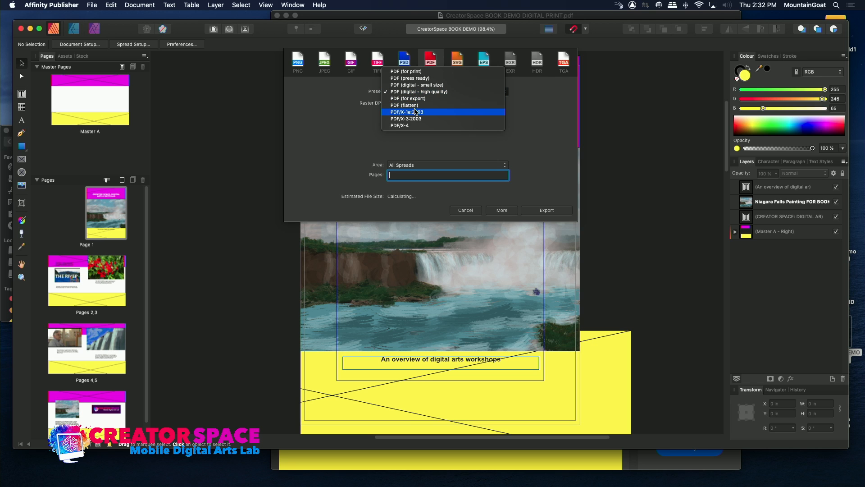
click(414, 112)
click(417, 92)
click(417, 94)
click(417, 91)
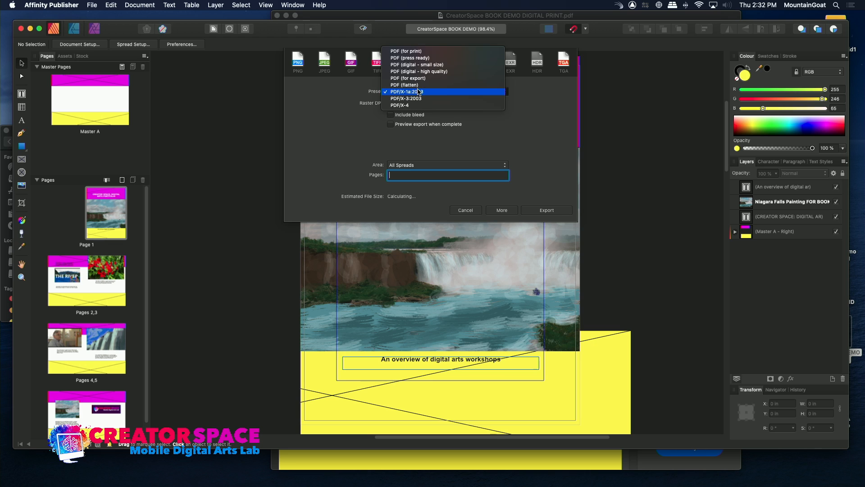
click(417, 85)
- Name the export CreatorSpace BOOK DEMO PDF FLATTEN and save it in the BOOK EXPORTS folder
click(544, 210)
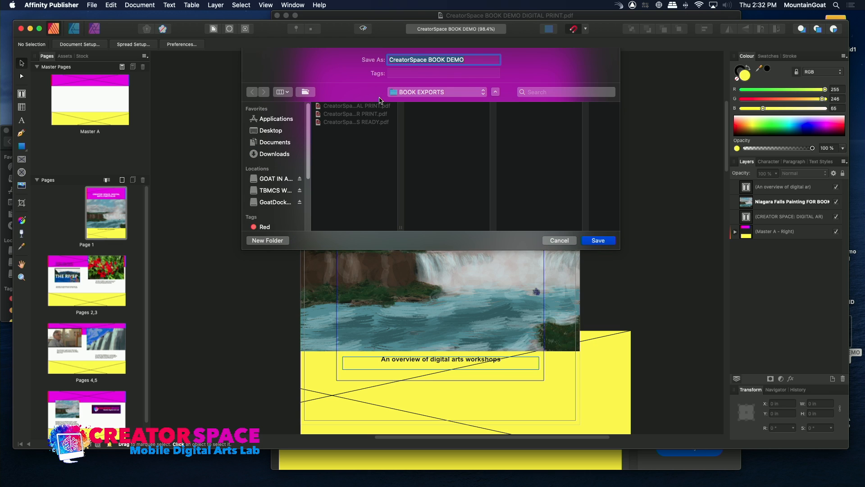
click(483, 60)
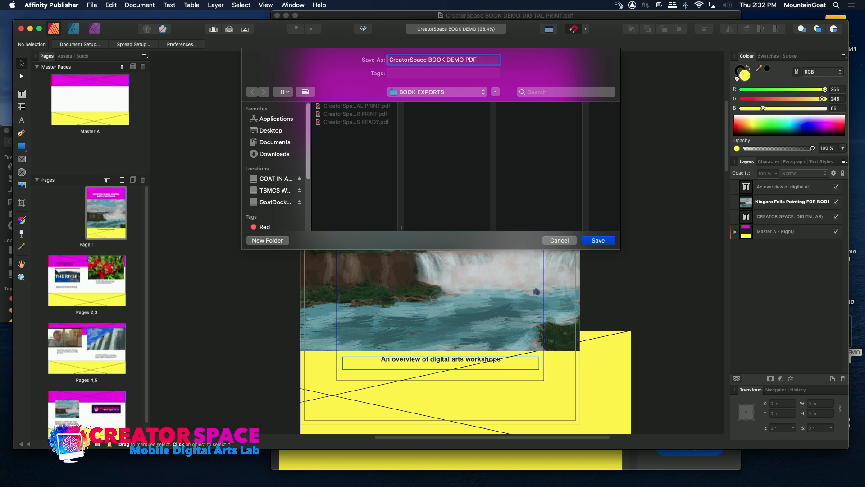
text(PDF FLATTEN)
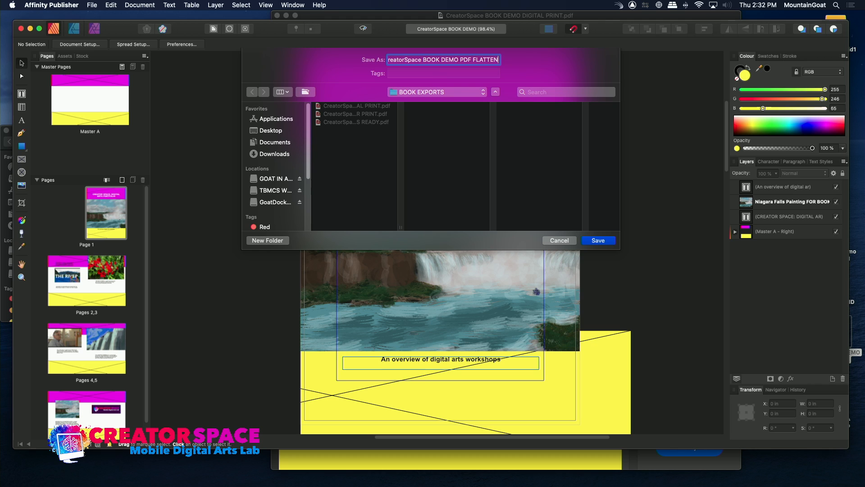
click(598, 240)
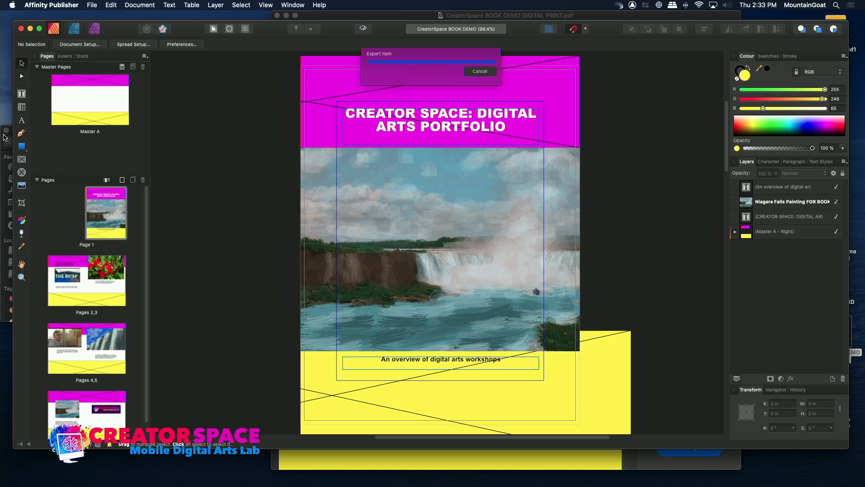
- Open CreatorSpace BOOK DEMO PDF FLATTEN from BOOK EXPORTS in Acrobat Reader and look through its pages
click(4, 137)
double_click(76, 176)
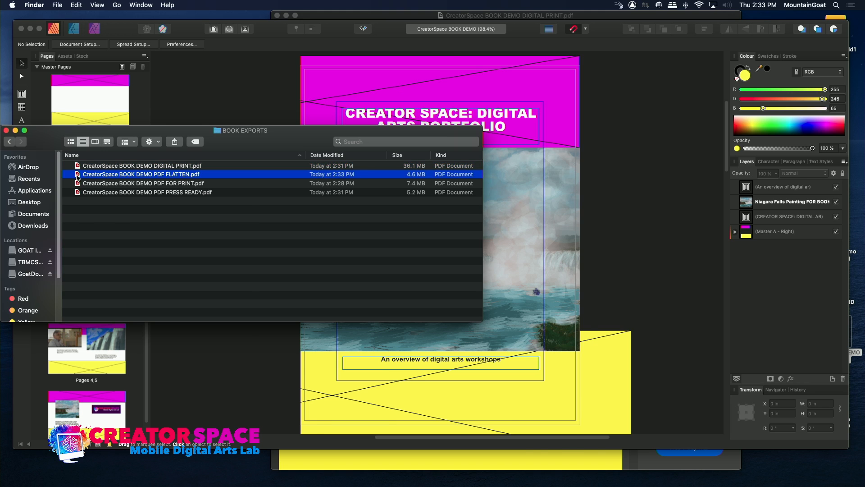
drag(626, 119, 624, 329)
click(214, 252)
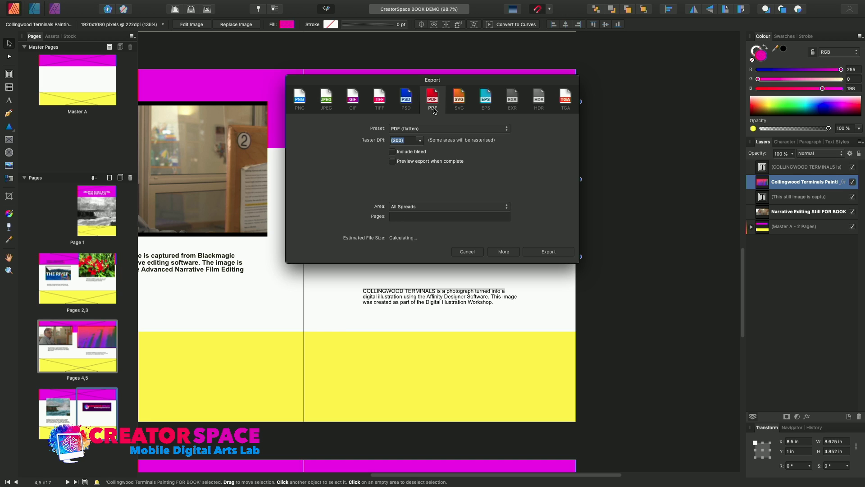
- Export all spreads with the PDF (for export) preset as CreatorSpace BOOK DEMO FOR EXPORT
click(421, 207)
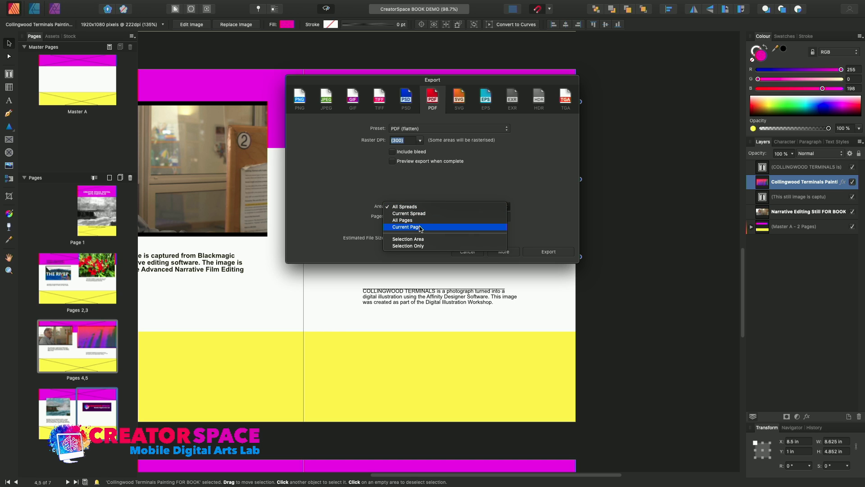
click(420, 183)
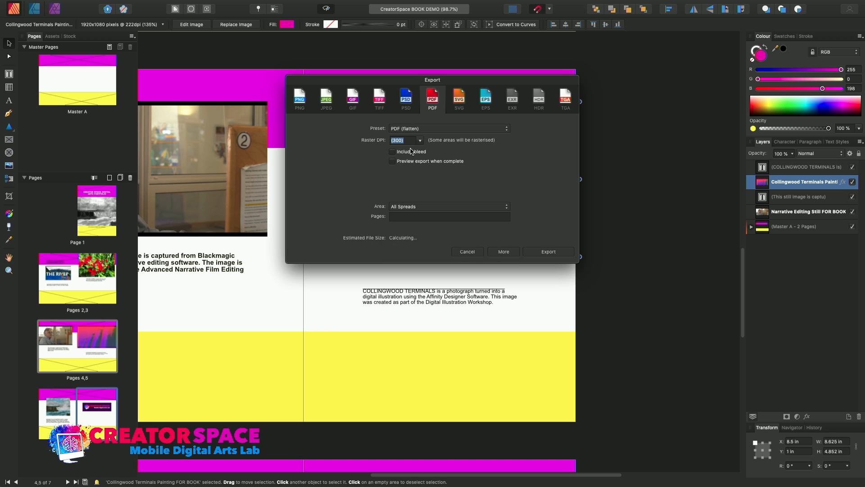
click(416, 129)
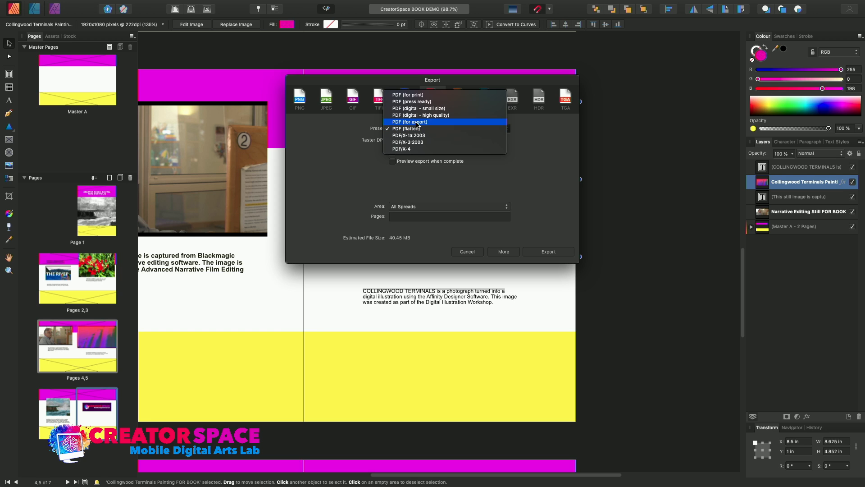
click(417, 123)
click(557, 252)
click(476, 12)
text(FOR EXPORT)
key(Return)
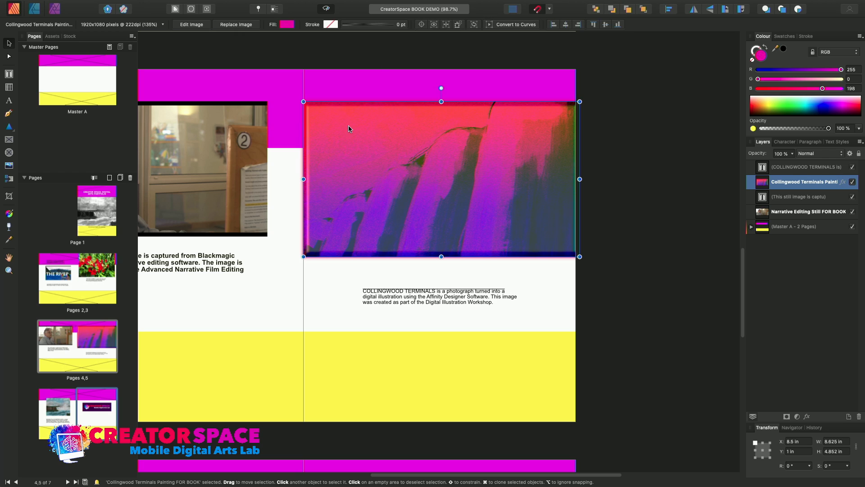
- Take Affinity Publisher out of full screen and browse in Finder to the BOOK EXPORTS folder inside PUBLISHER DEMO MATERIAL on the Desktop
click(306, 55)
mouse_move(209, 1)
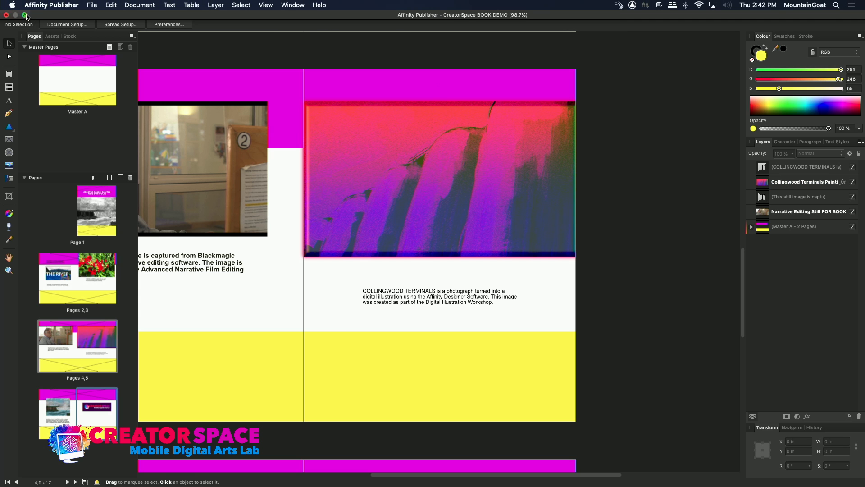
click(25, 16)
click(186, 18)
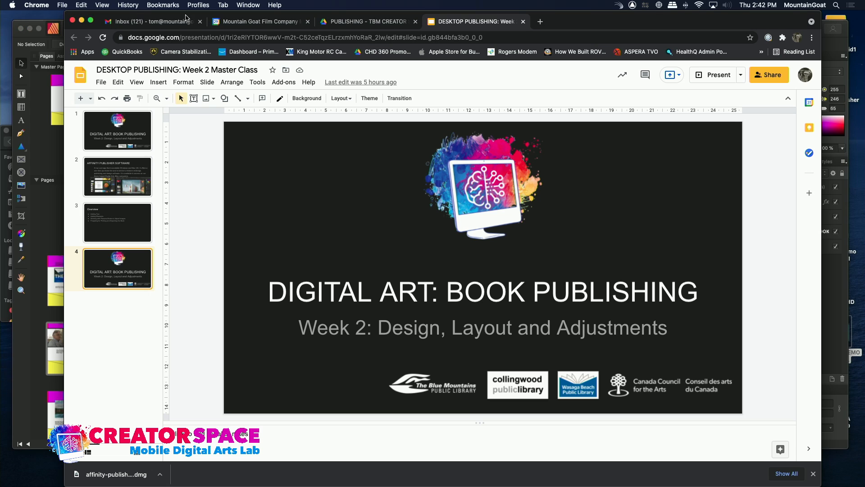
click(2, 167)
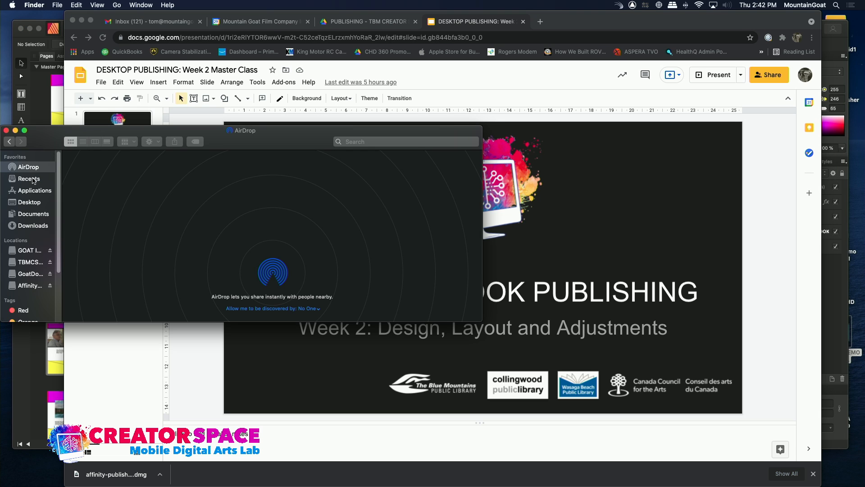
click(30, 202)
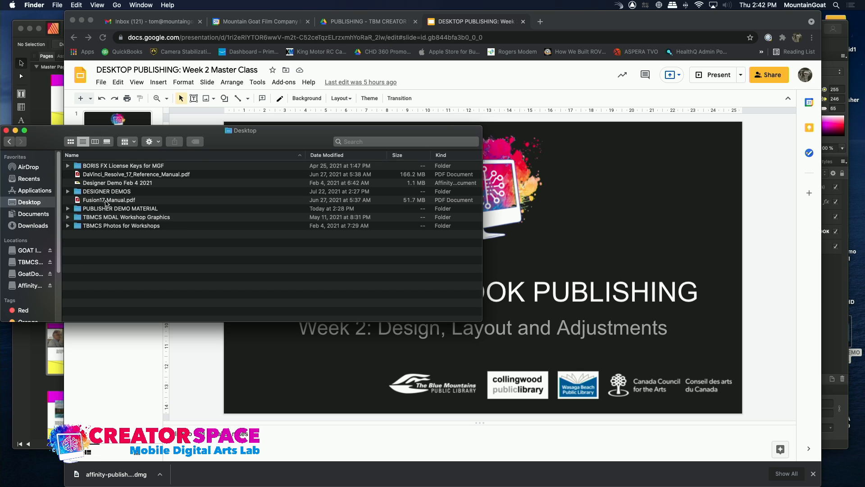
double_click(120, 209)
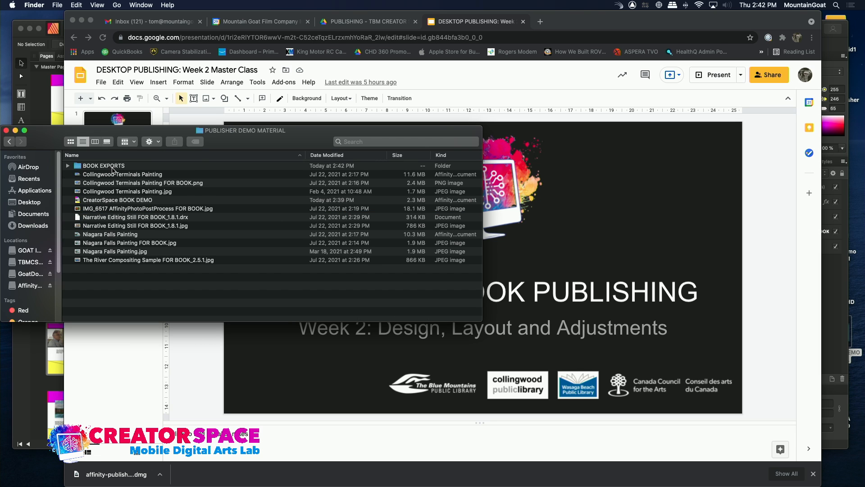
double_click(108, 165)
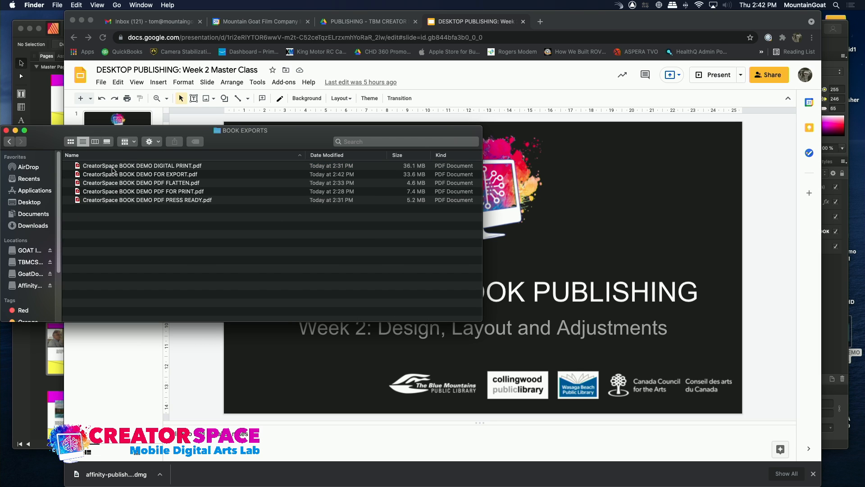
- Open CreatorSpace BOOK DEMO FOR EXPORT in Acrobat Reader without the assistive reading setup and review its cover and spreads
double_click(80, 175)
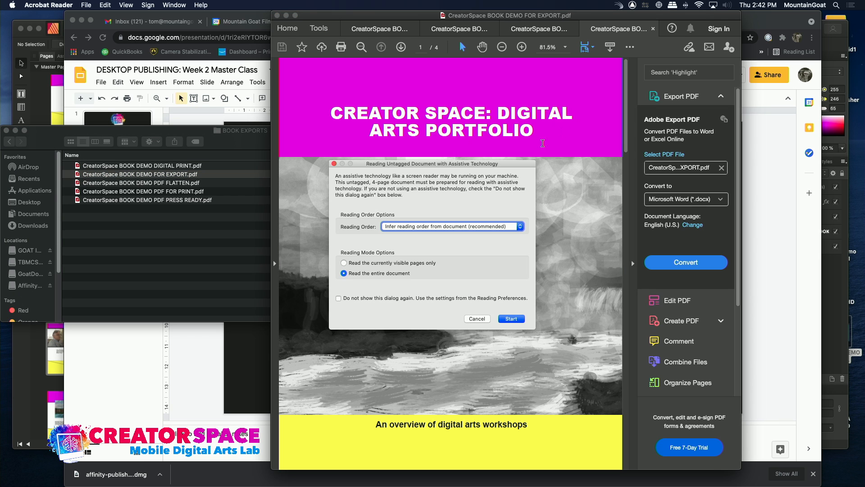
click(477, 319)
mouse_move(625, 121)
mouse_down()
mouse_move(633, 456)
mouse_move(634, 107)
mouse_up()
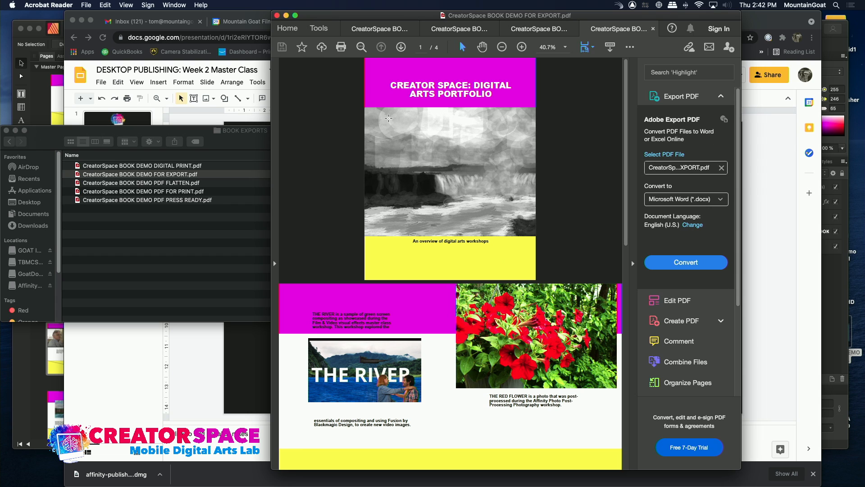
- Compare with the open flattened and press-ready PDFs, examining the printers marks around the press-ready pages
click(537, 32)
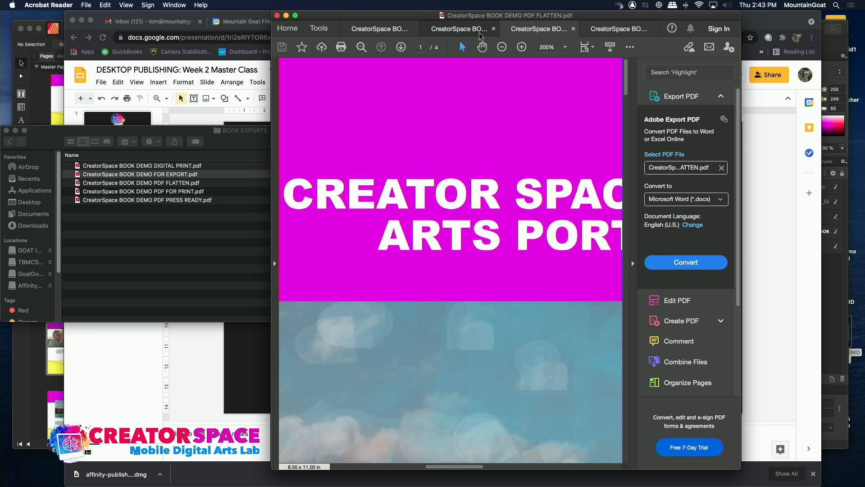
click(390, 31)
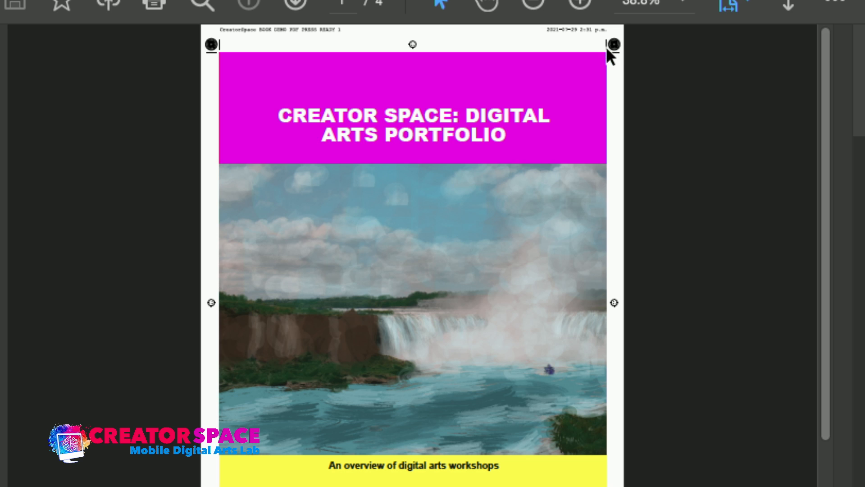
scroll(439, 410, down, 5)
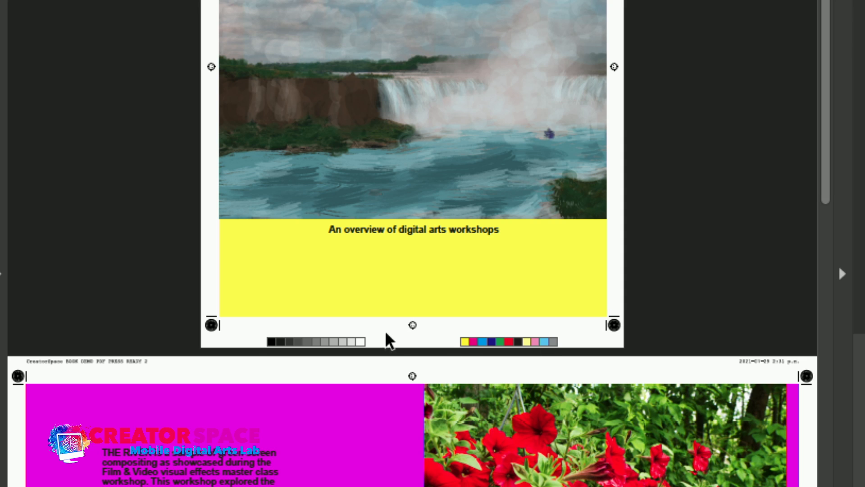
drag(826, 136, 824, 184)
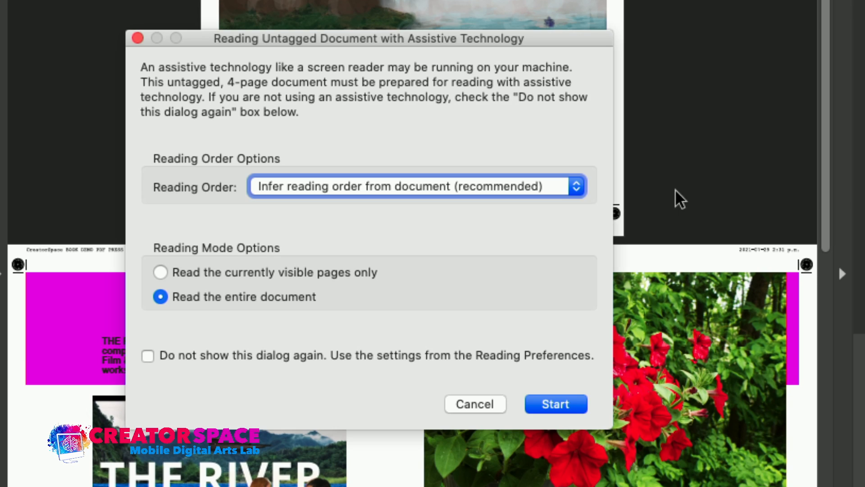
click(465, 398)
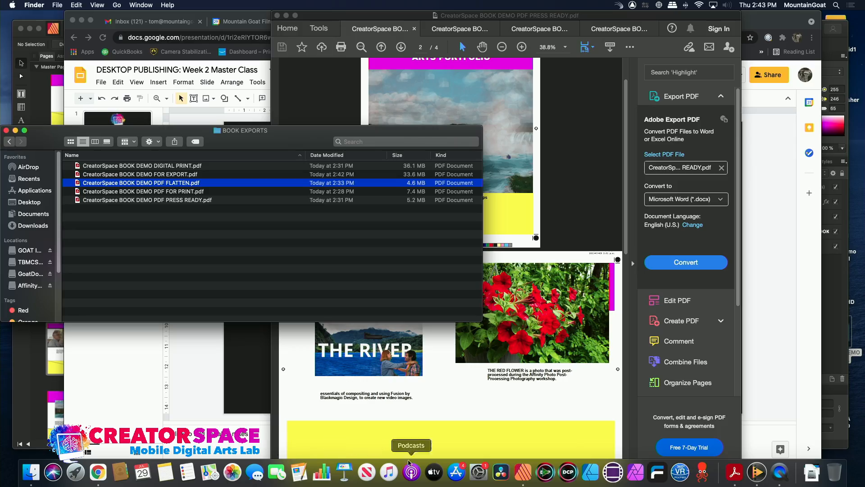
- Return to Affinity Publisher and start a PDF export of all spreads with the PDF (digital - small size) preset
click(523, 472)
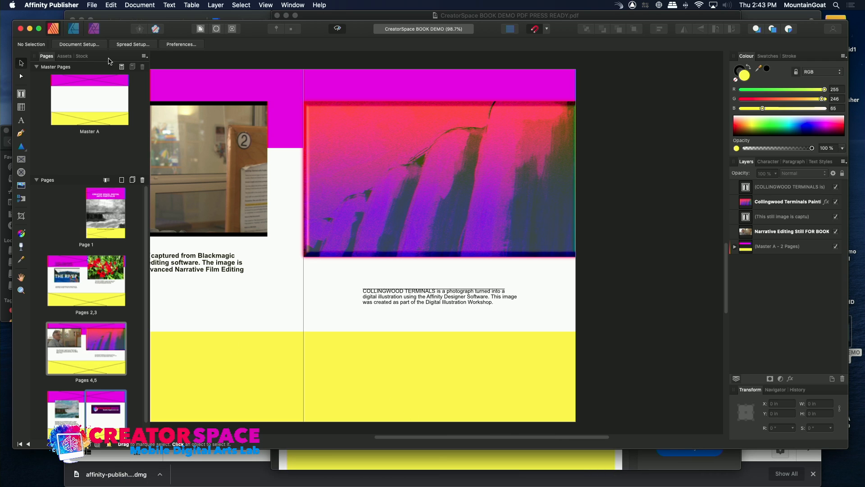
click(92, 5)
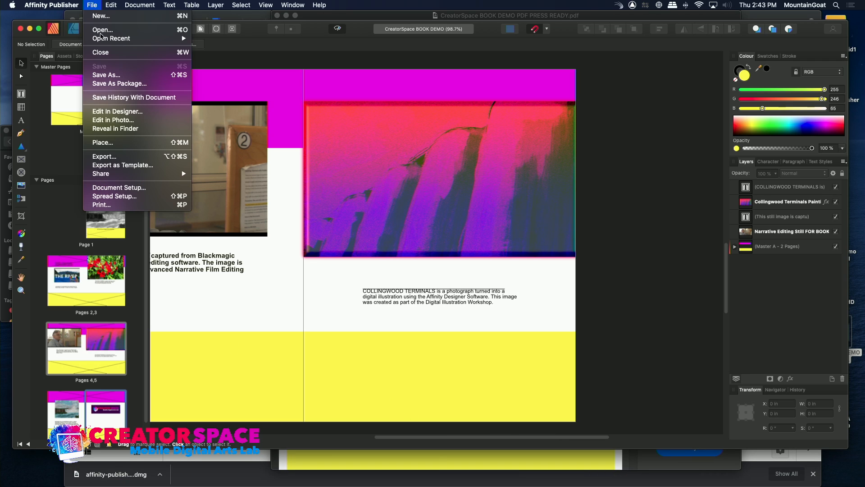
click(105, 156)
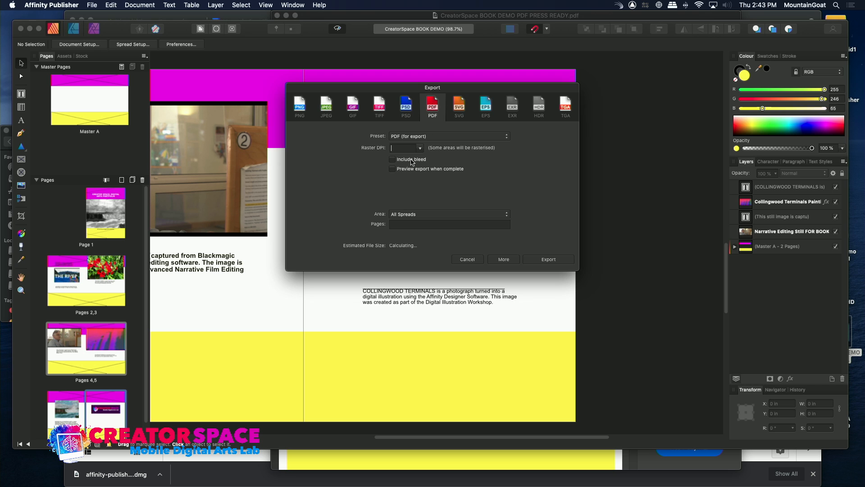
click(415, 136)
click(414, 122)
click(548, 260)
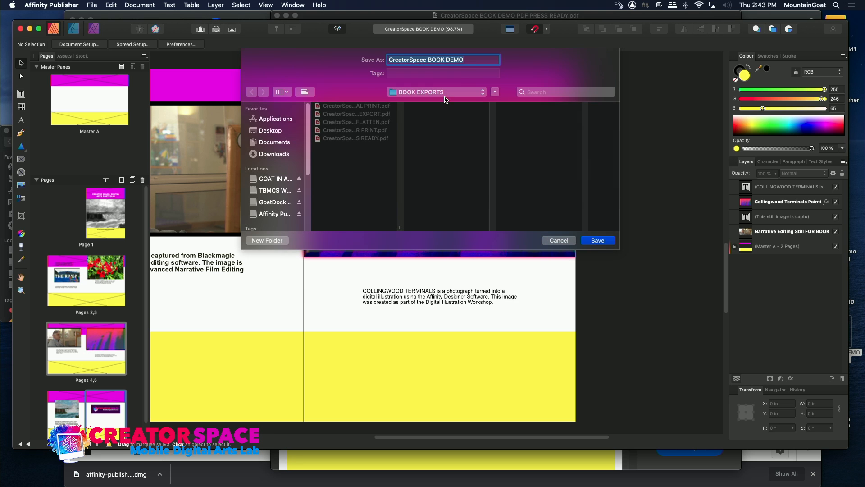
- Save the export as CreatorSpace BOOK DEMO DIGITAL SMALL in BOOK EXPORTS and bring that folder up in Finder
click(473, 63)
text(DIGITAL SMALL)
key(Return)
click(591, 244)
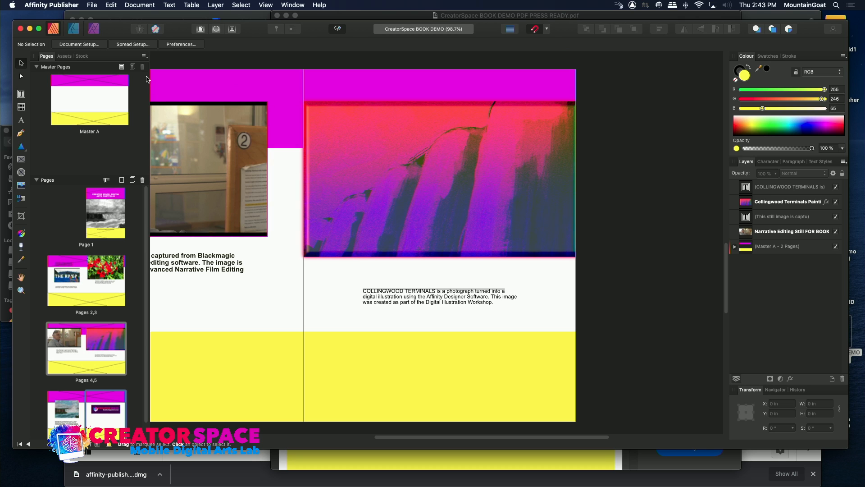
click(3, 148)
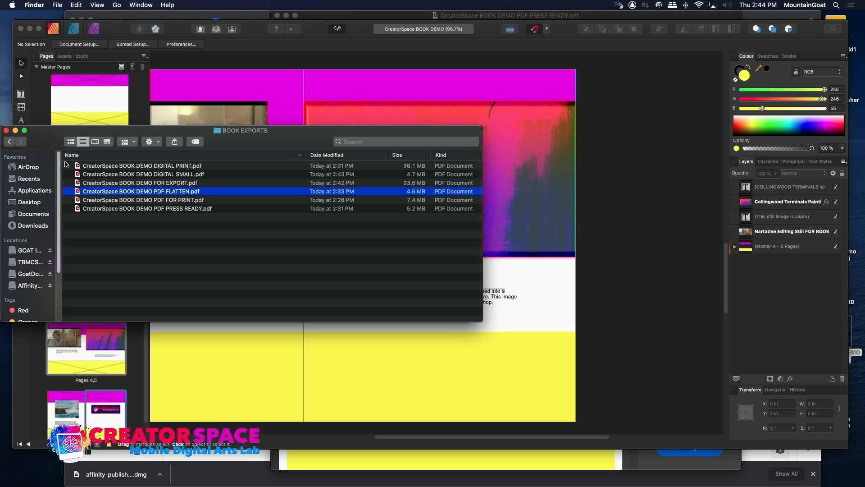
- Open CreatorSpace BOOK DEMO DIGITAL SMALL in Acrobat Reader without the assistive reading setup and examine the image quality of its cover and spreads
click(77, 176)
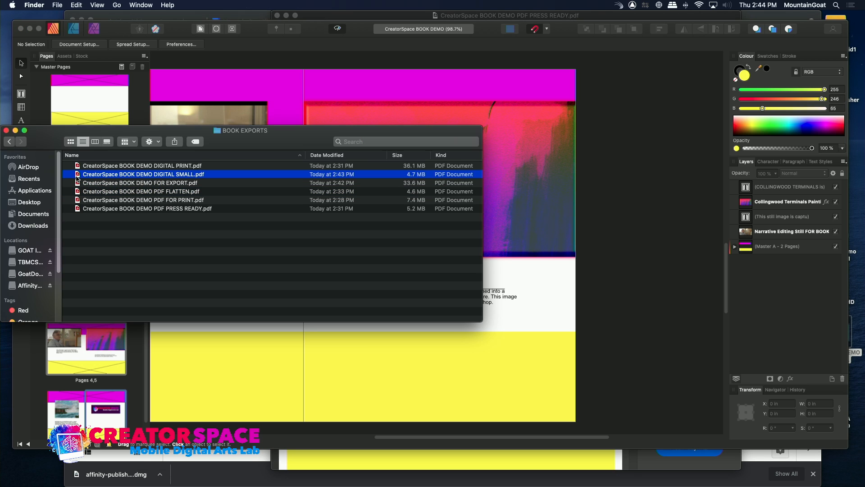
double_click(77, 178)
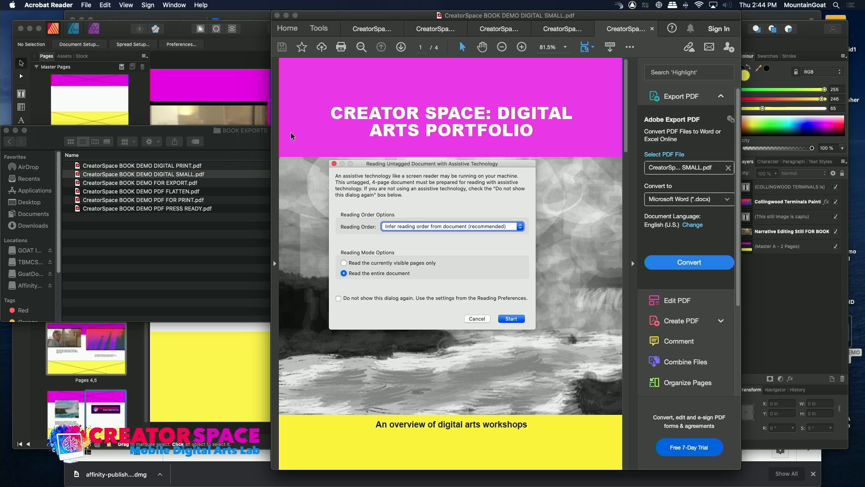
click(487, 319)
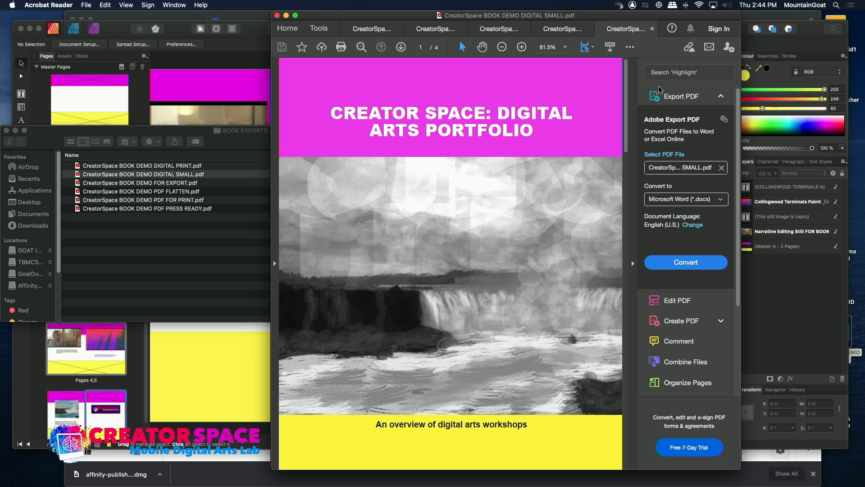
scroll(579, 459, down, 15)
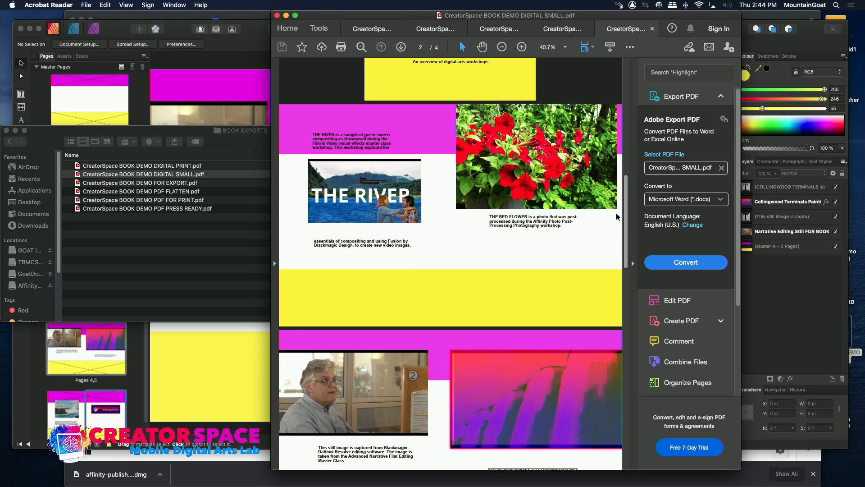
scroll(579, 459, up, 15)
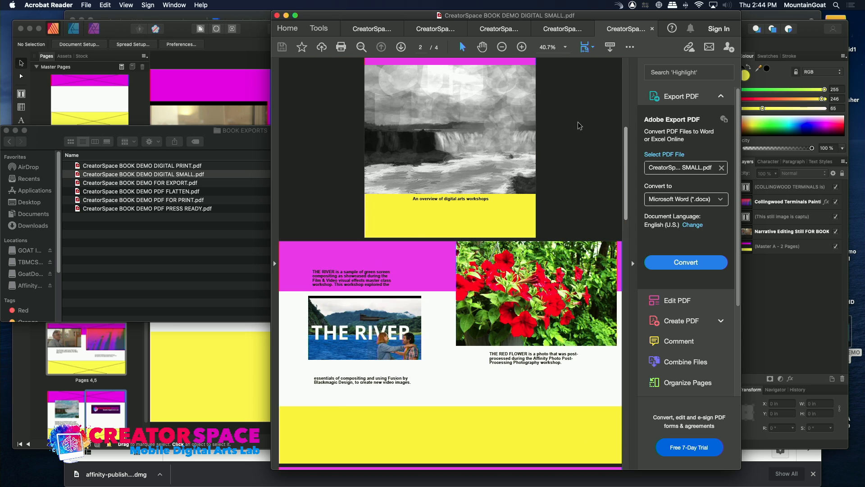
click(521, 47)
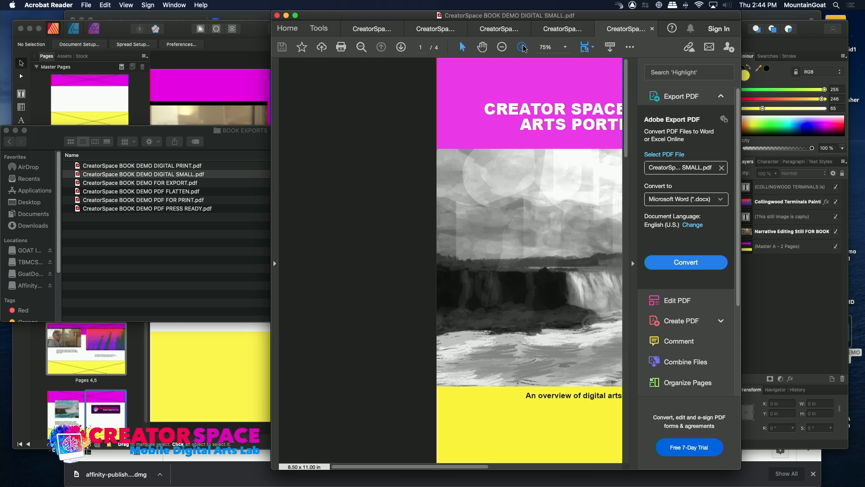
click(521, 47)
drag(356, 468, 456, 468)
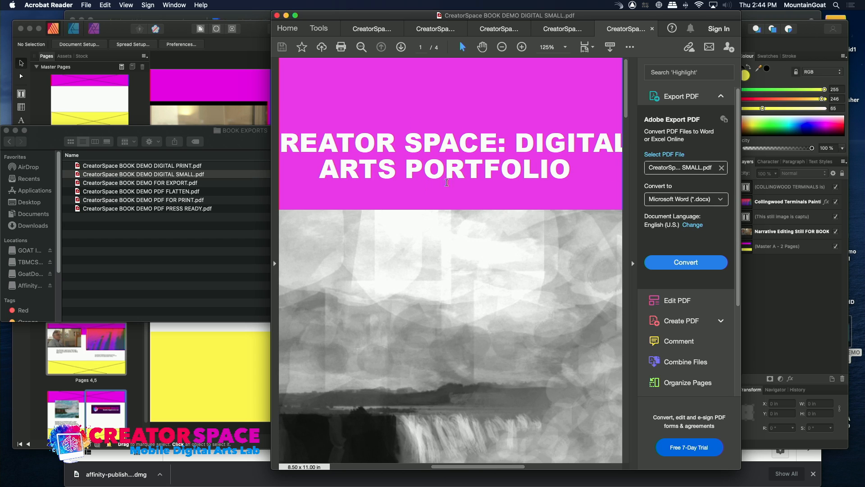
click(502, 47)
click(502, 47)
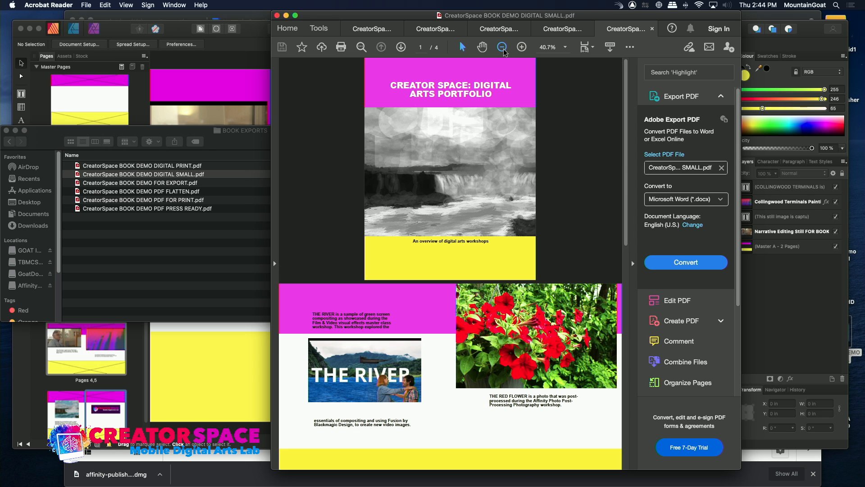
- Close the BOOK EXPORTS and Affinity Publisher installer windows in Finder and return to the book document in Affinity Publisher
click(244, 241)
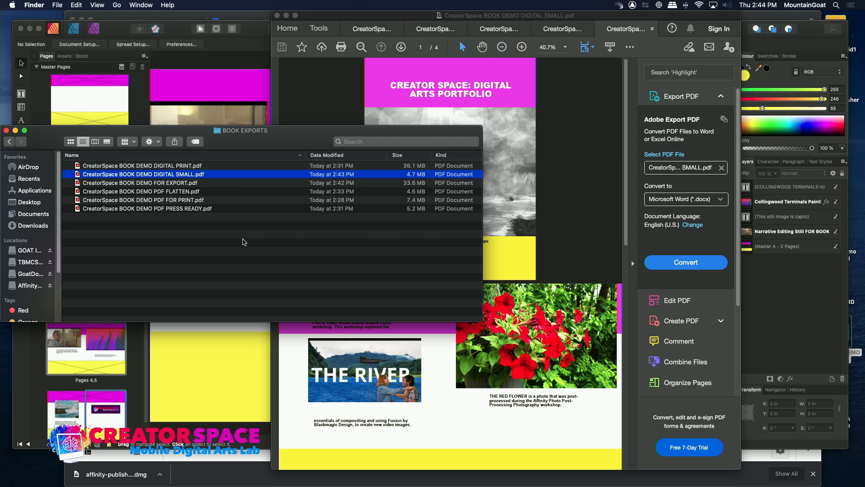
click(6, 130)
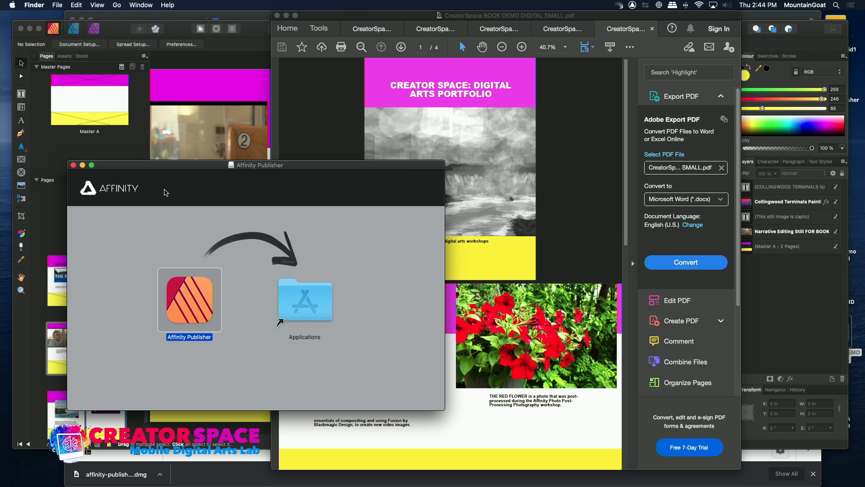
click(73, 165)
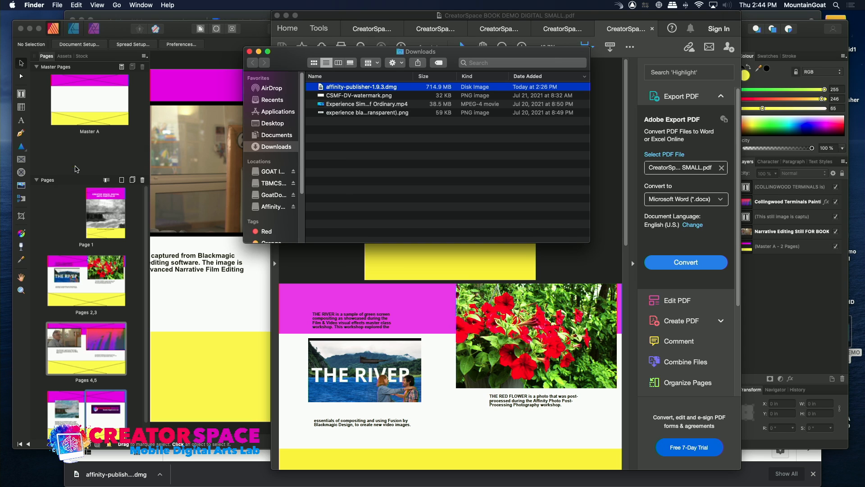
click(231, 156)
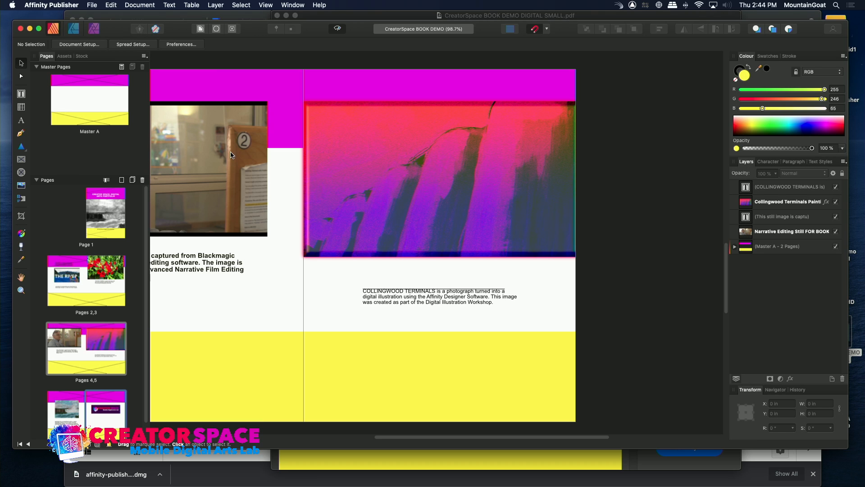
- Select the pages 4,5 spread and set up a PDF export of the current page with the PDF (digital - high quality) preset
click(106, 215)
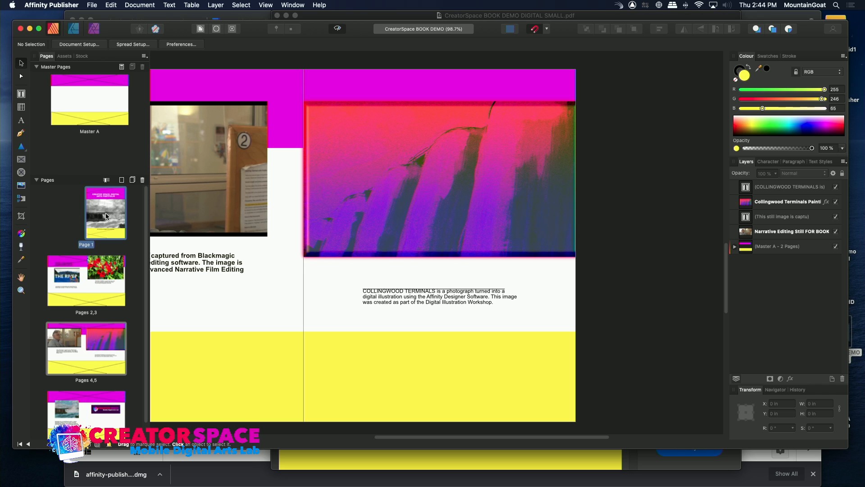
click(107, 341)
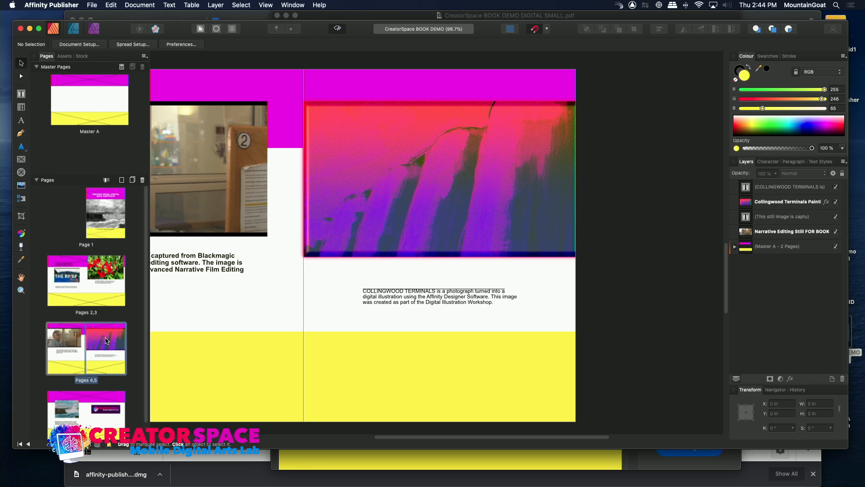
click(98, 4)
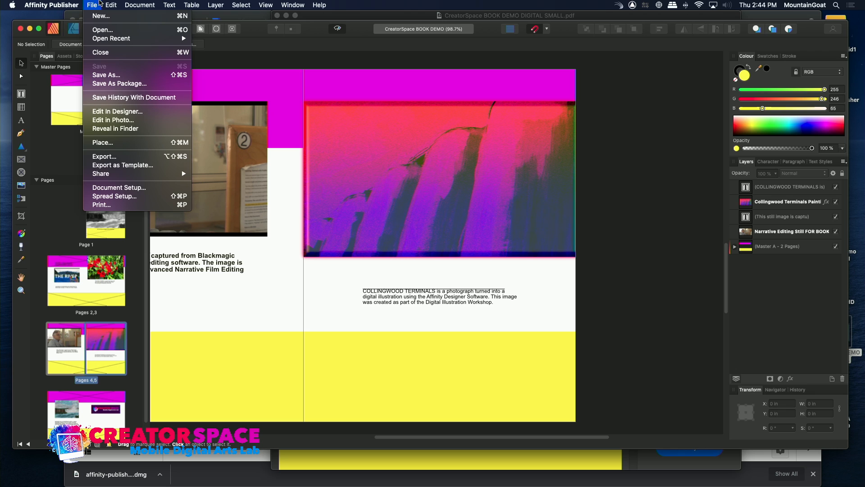
click(222, 147)
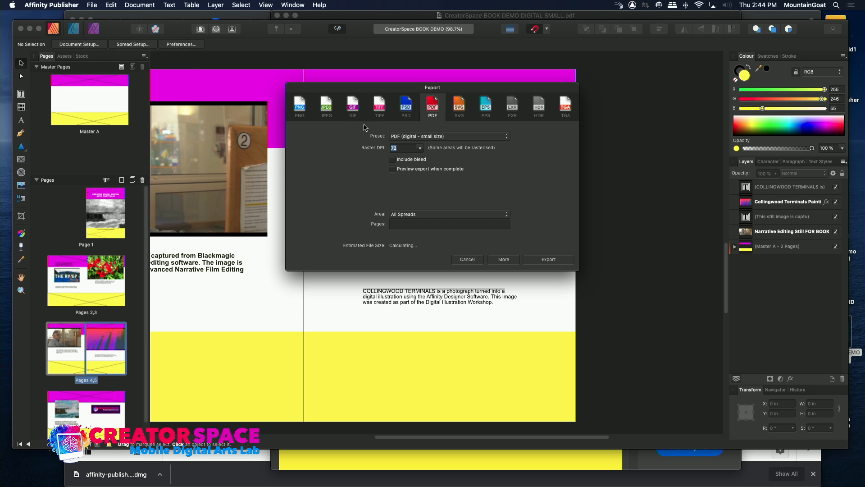
click(400, 215)
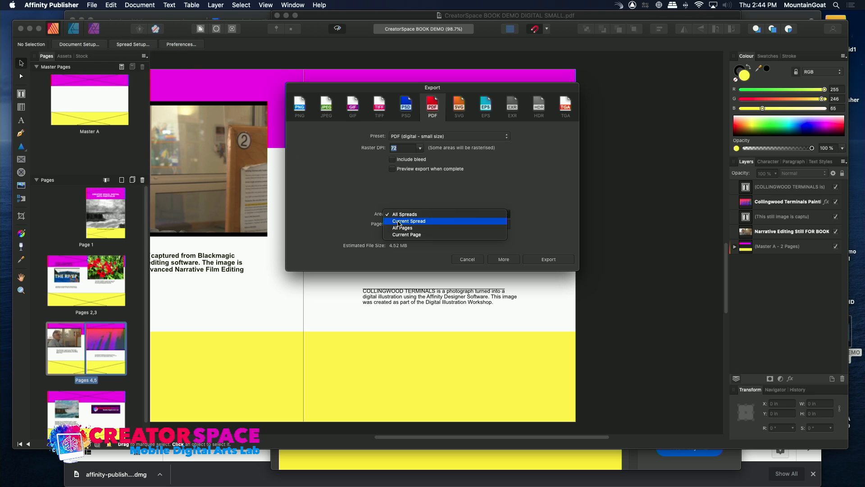
click(399, 235)
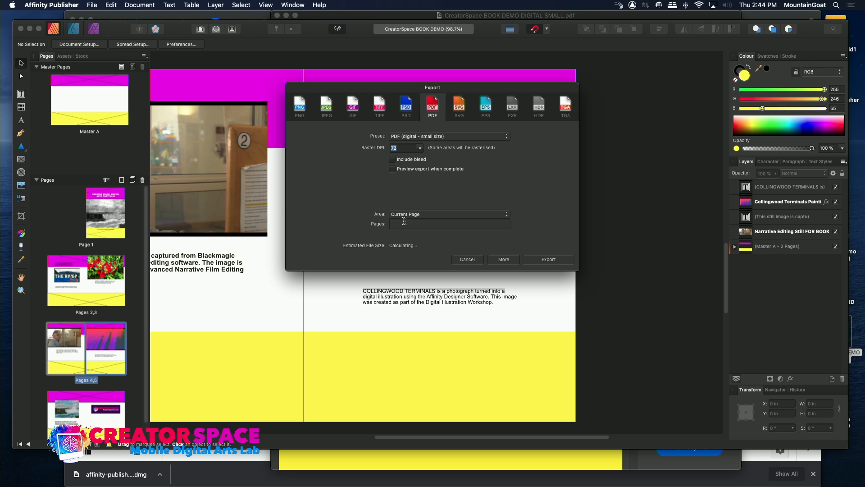
click(423, 135)
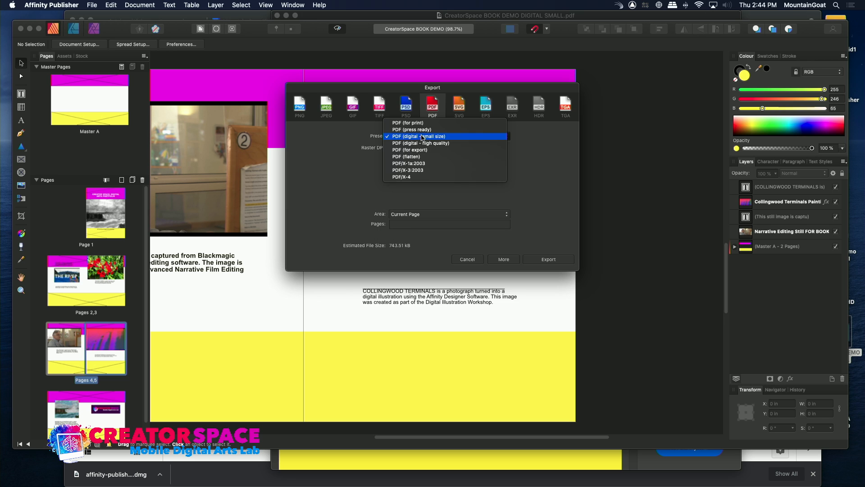
click(421, 143)
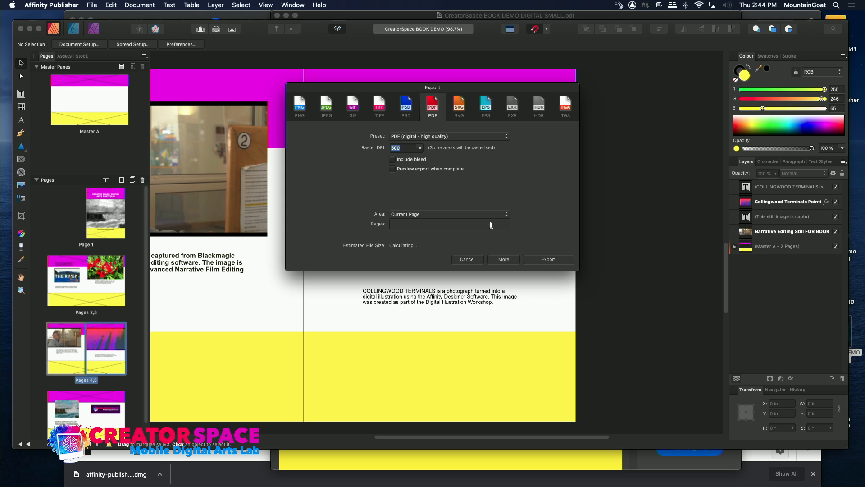
- Export the page to BOOK EXPORTS under the name CreatorSpace BOOK DEMO PAGE5
click(548, 260)
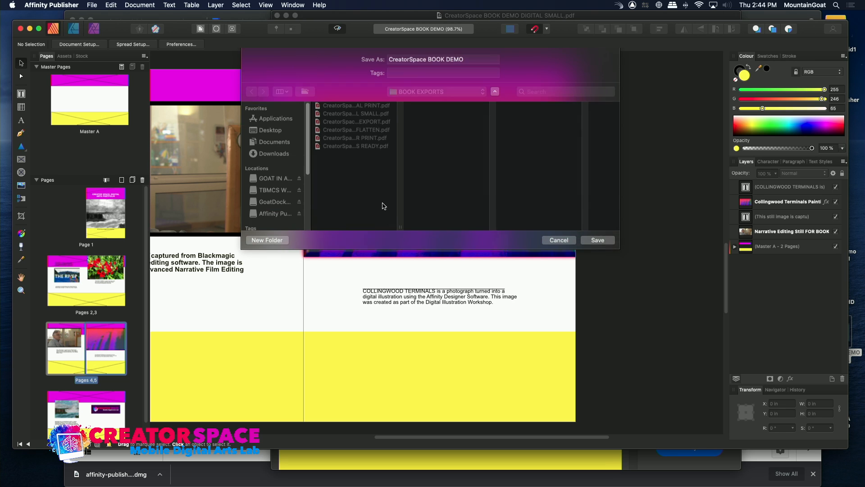
click(468, 59)
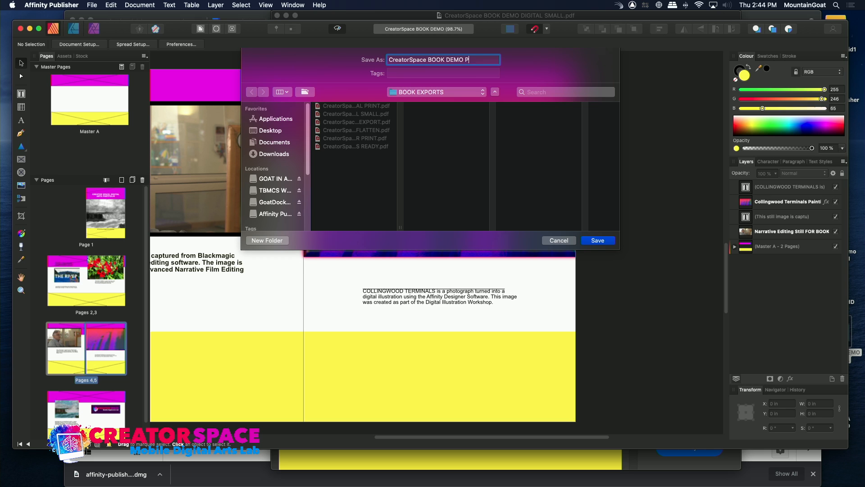
key(Return)
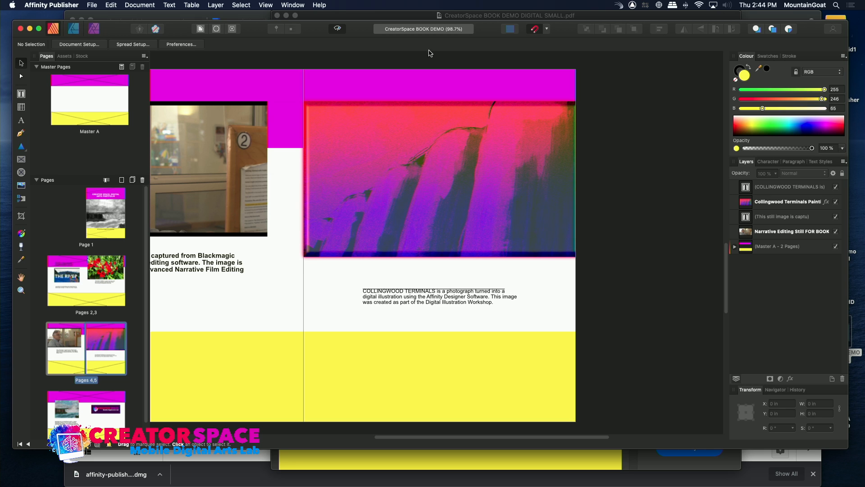
- Minimise the Publisher and browser windows and open the BOOK EXPORTS folder inside PUBLISHER DEMO MATERIAL on the Desktop in Finder
click(30, 29)
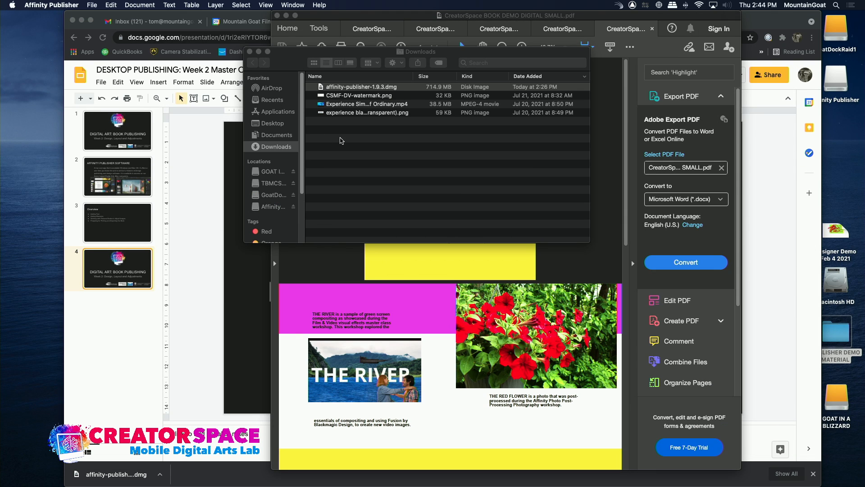
click(229, 171)
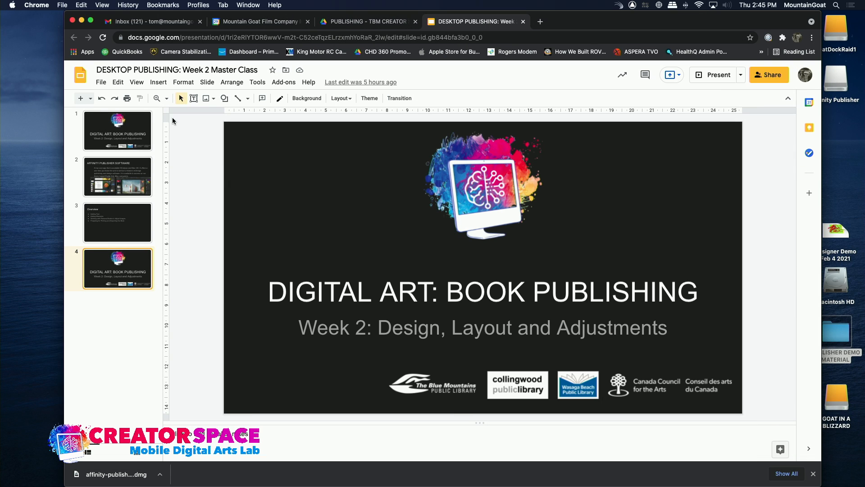
click(81, 21)
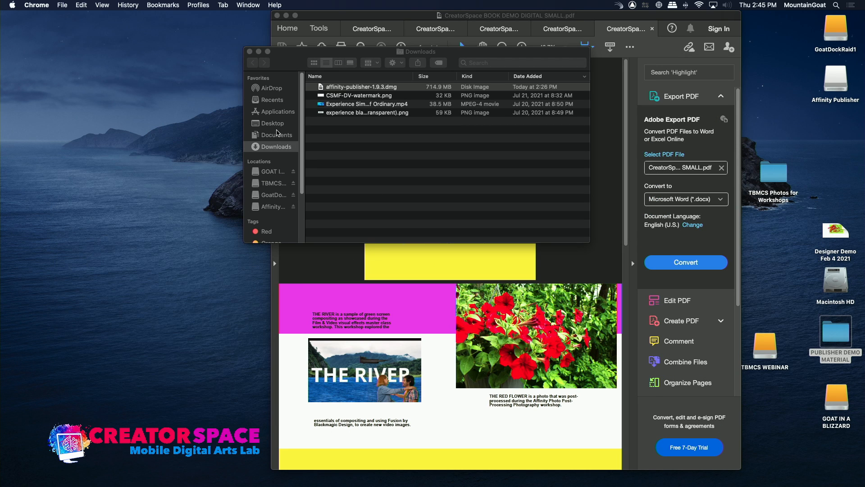
click(273, 124)
click(272, 123)
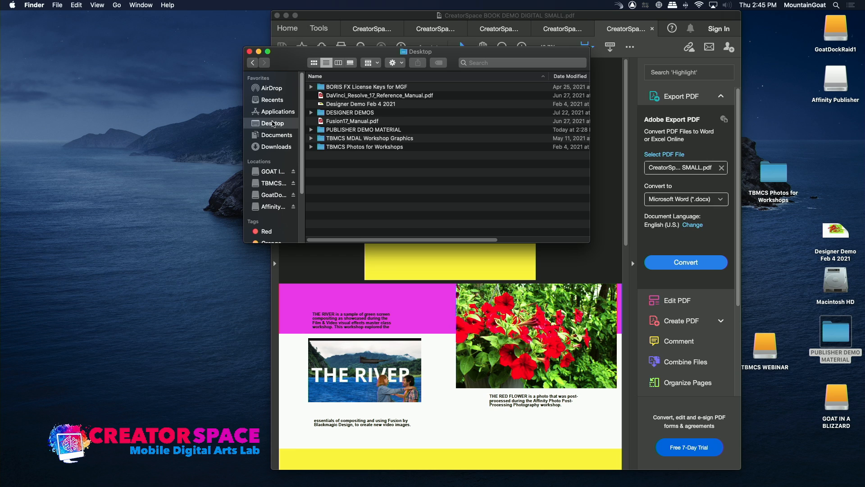
double_click(326, 130)
double_click(330, 87)
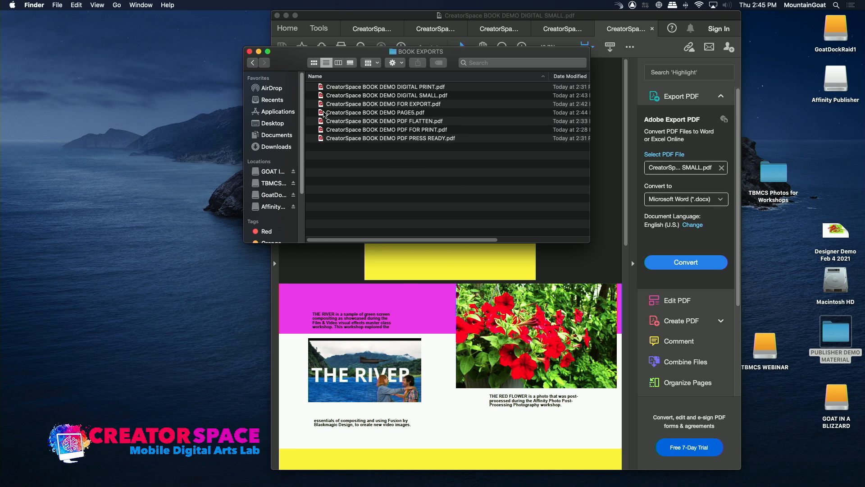
- Open CreatorSpace BOOK DEMO PAGE5 in Acrobat Reader without the assistive reading setup and review the exported page
double_click(342, 113)
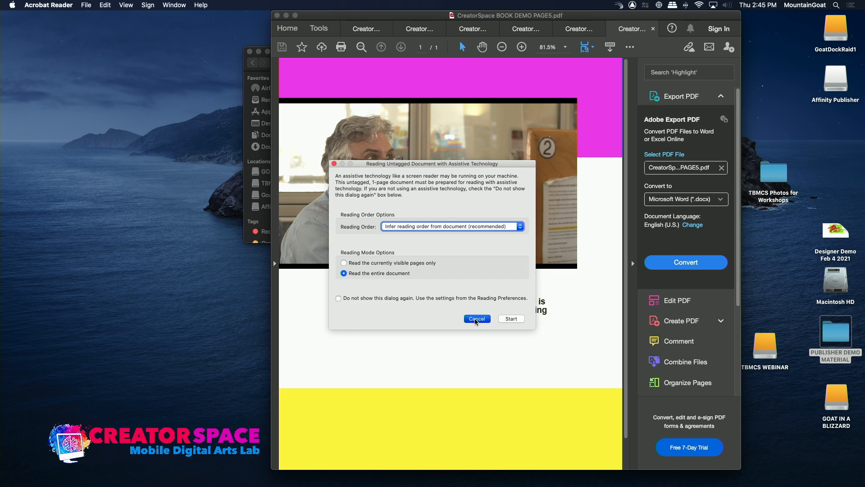
click(476, 319)
scroll(611, 174, down, 2)
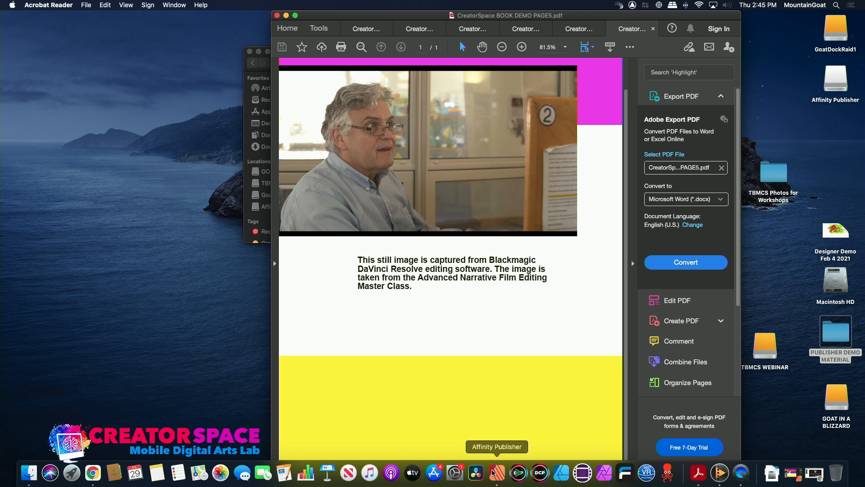
- Return to Affinity Publisher and review the cover, the pages 2,3 spread and the pages 4,5 spread in the document
click(496, 472)
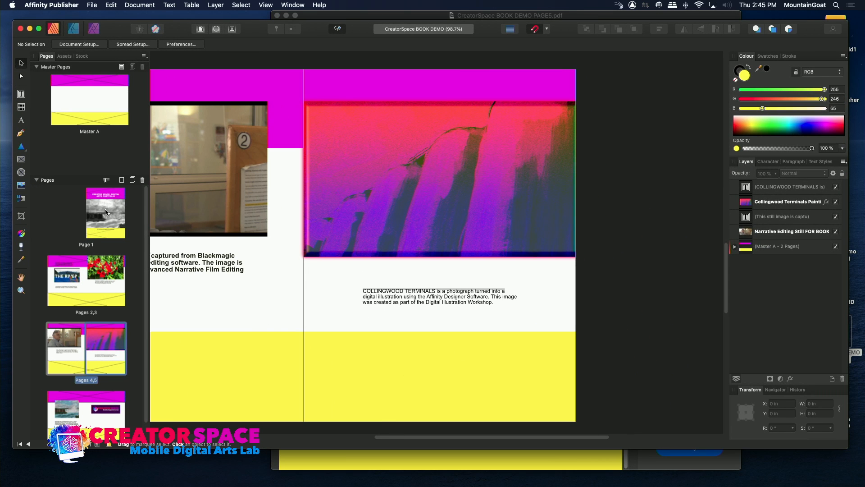
click(106, 212)
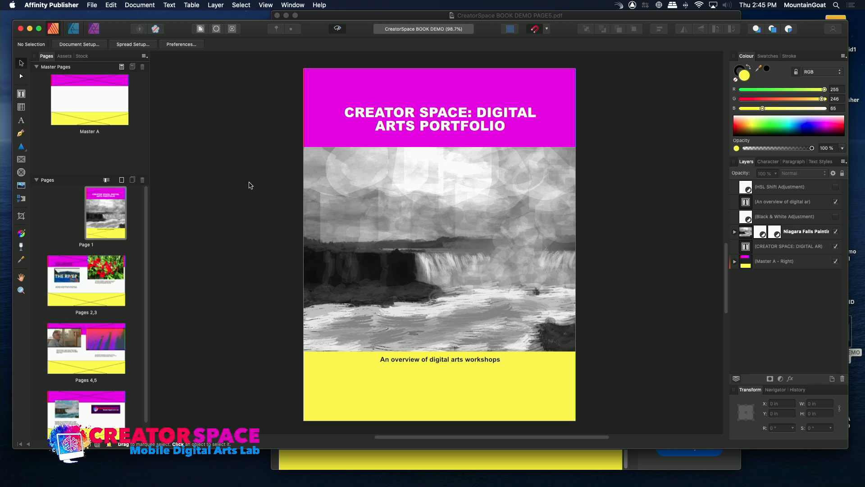
scroll(145, 334, down, 2)
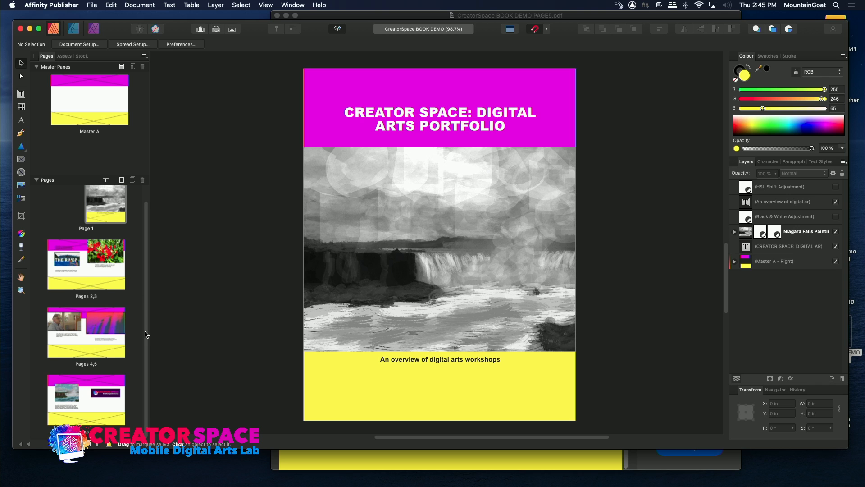
drag(145, 334, 145, 276)
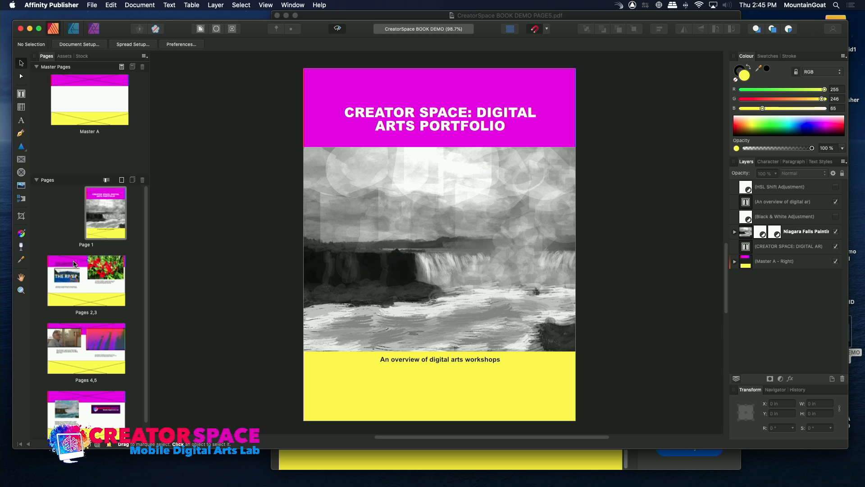
double_click(109, 265)
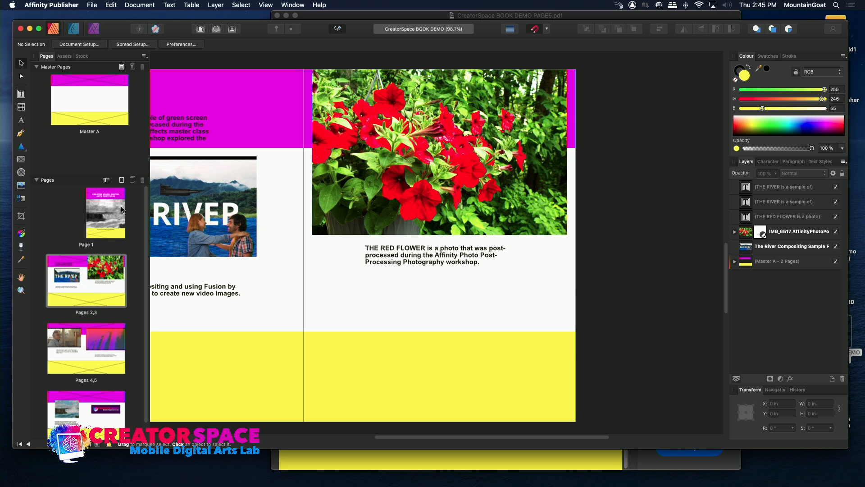
double_click(123, 209)
double_click(122, 276)
double_click(116, 354)
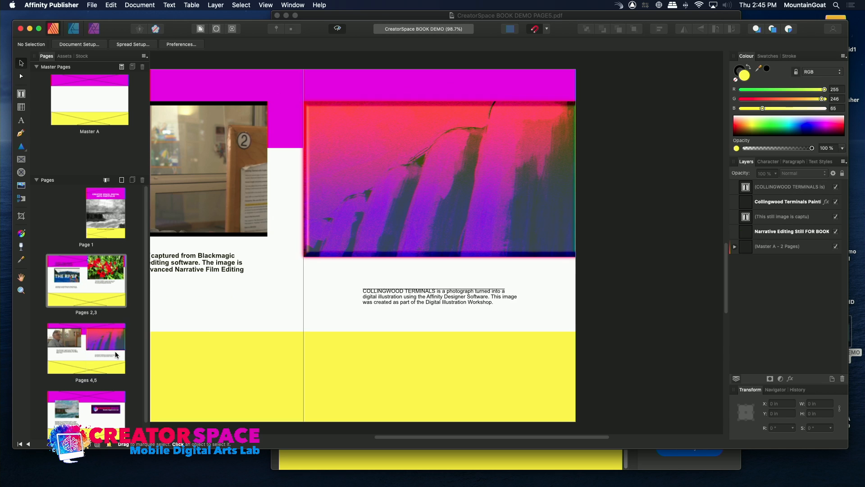